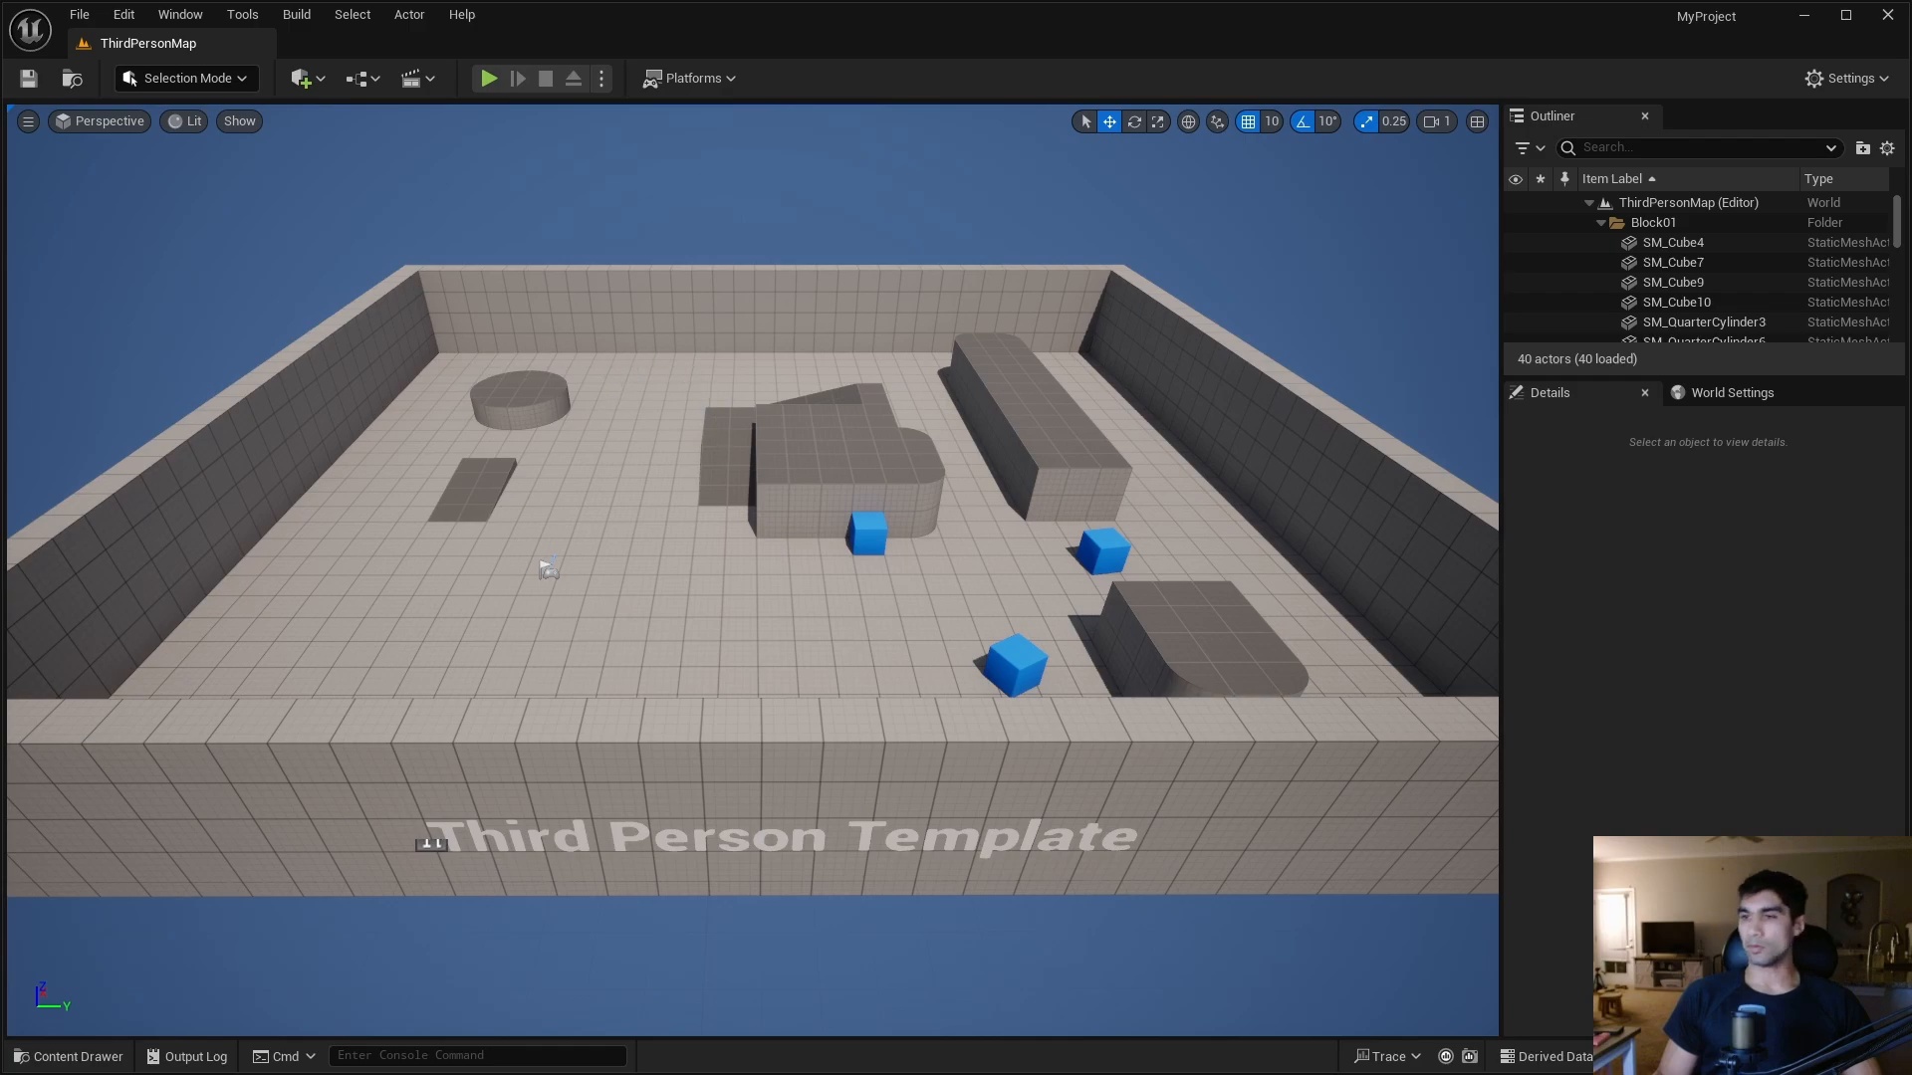
Create a Control Rig from the SKM_Manny skeletal mesh and open it for editing.
right_click_drag(667, 743, 518, 731)
key("ctrl+space")
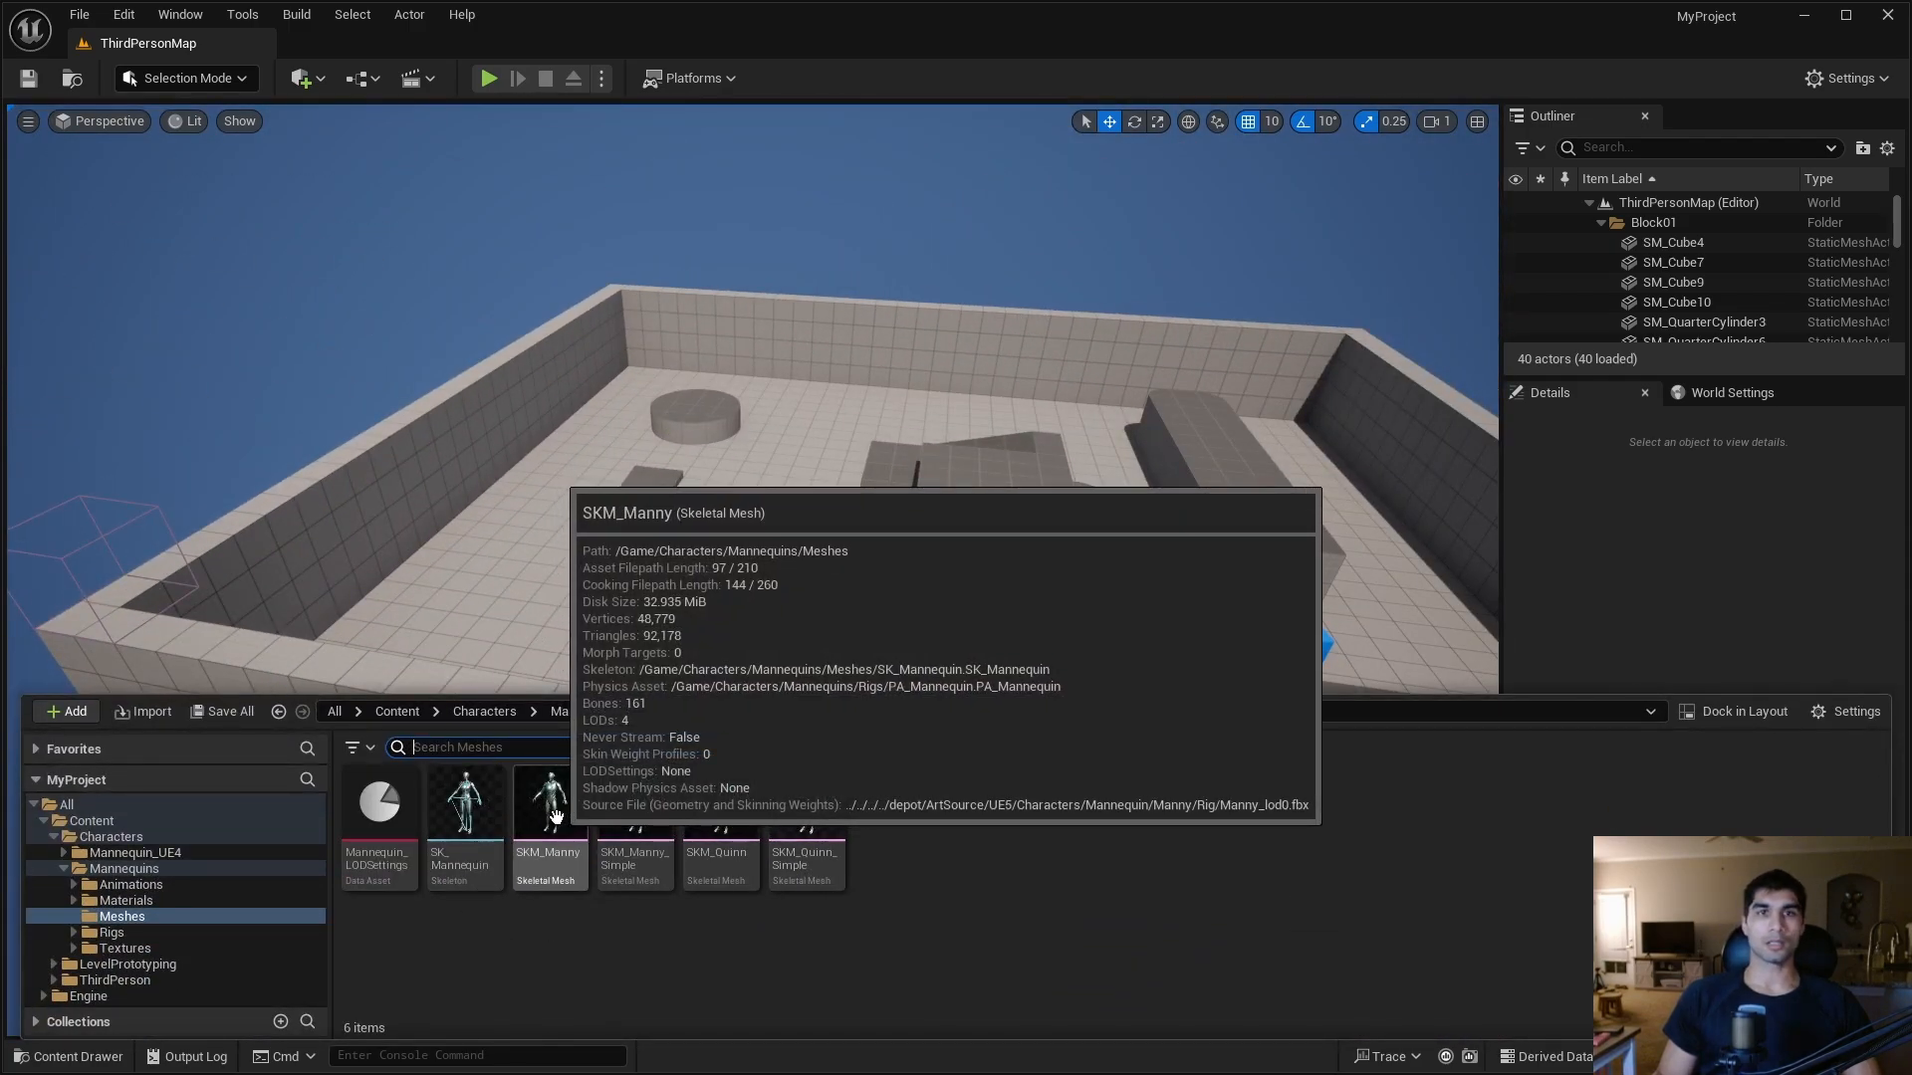
right_click(556, 816)
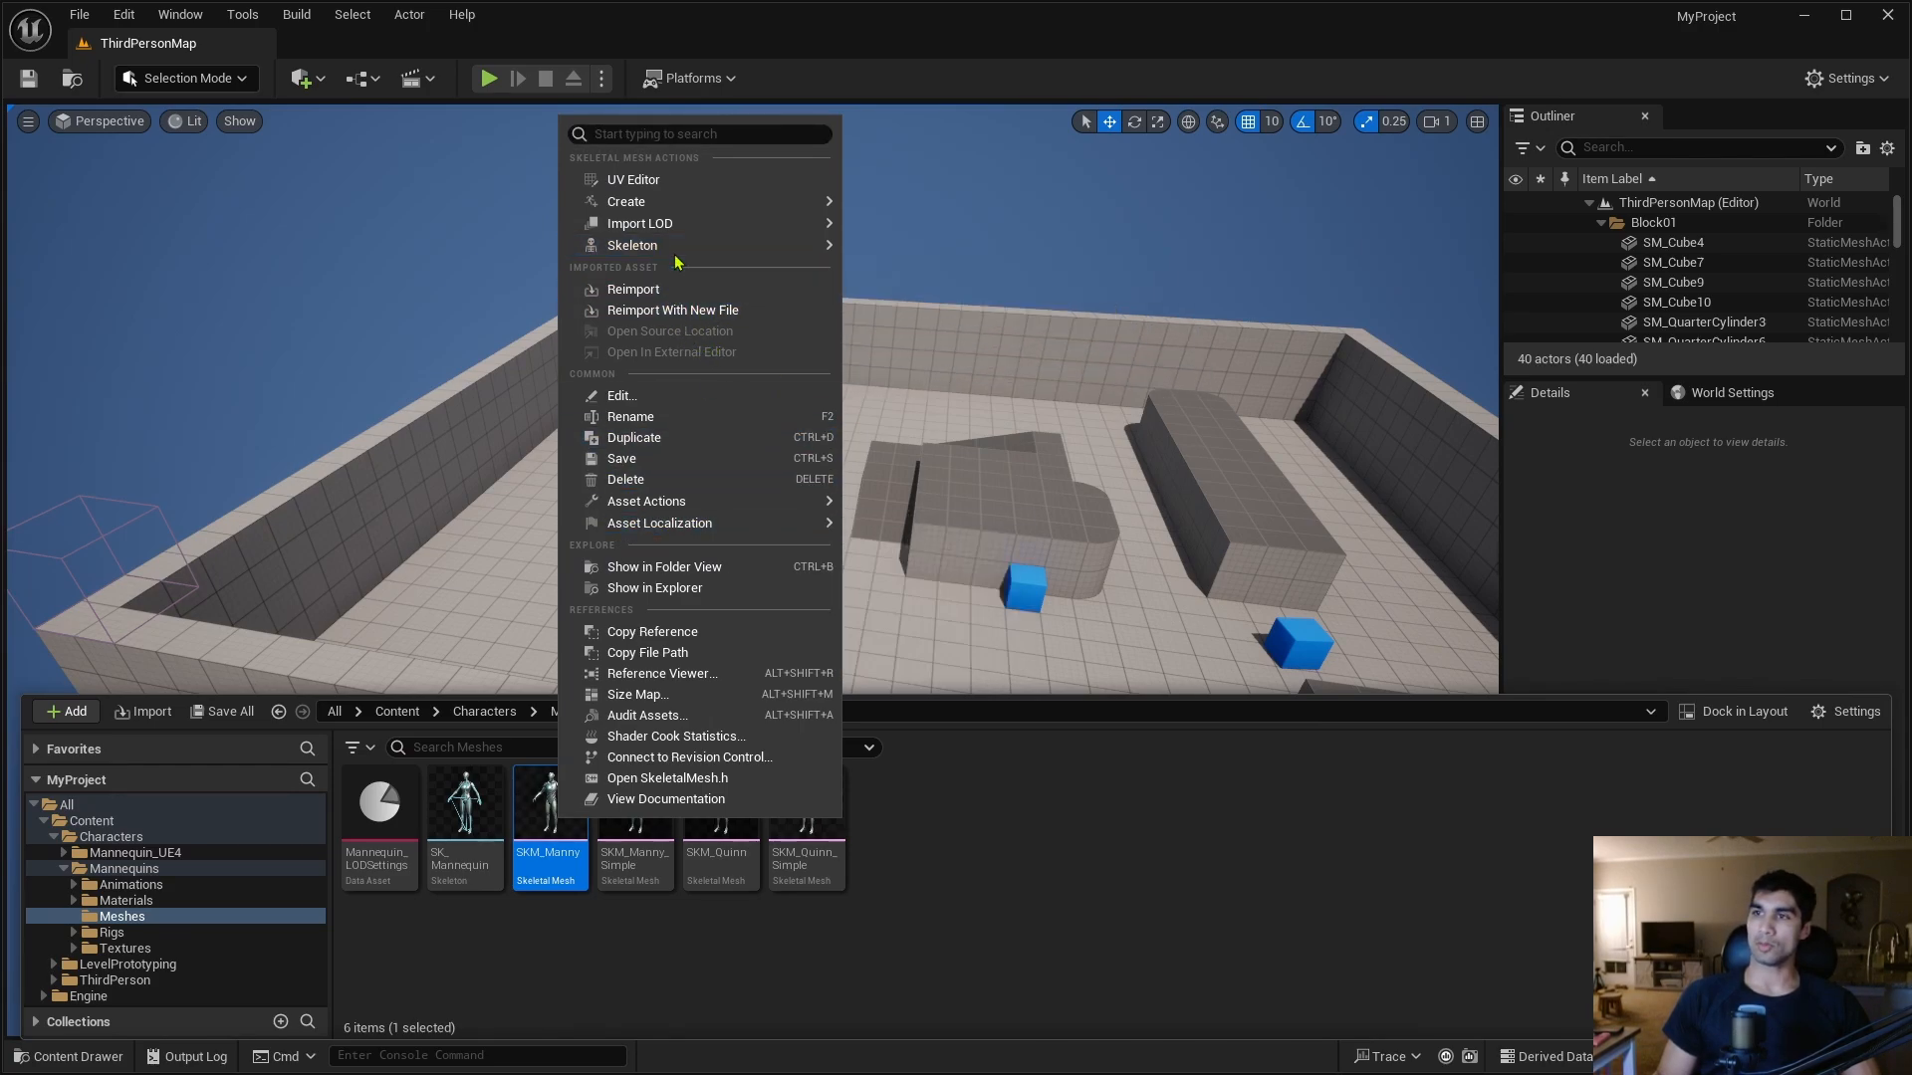
mouse_move(687, 204)
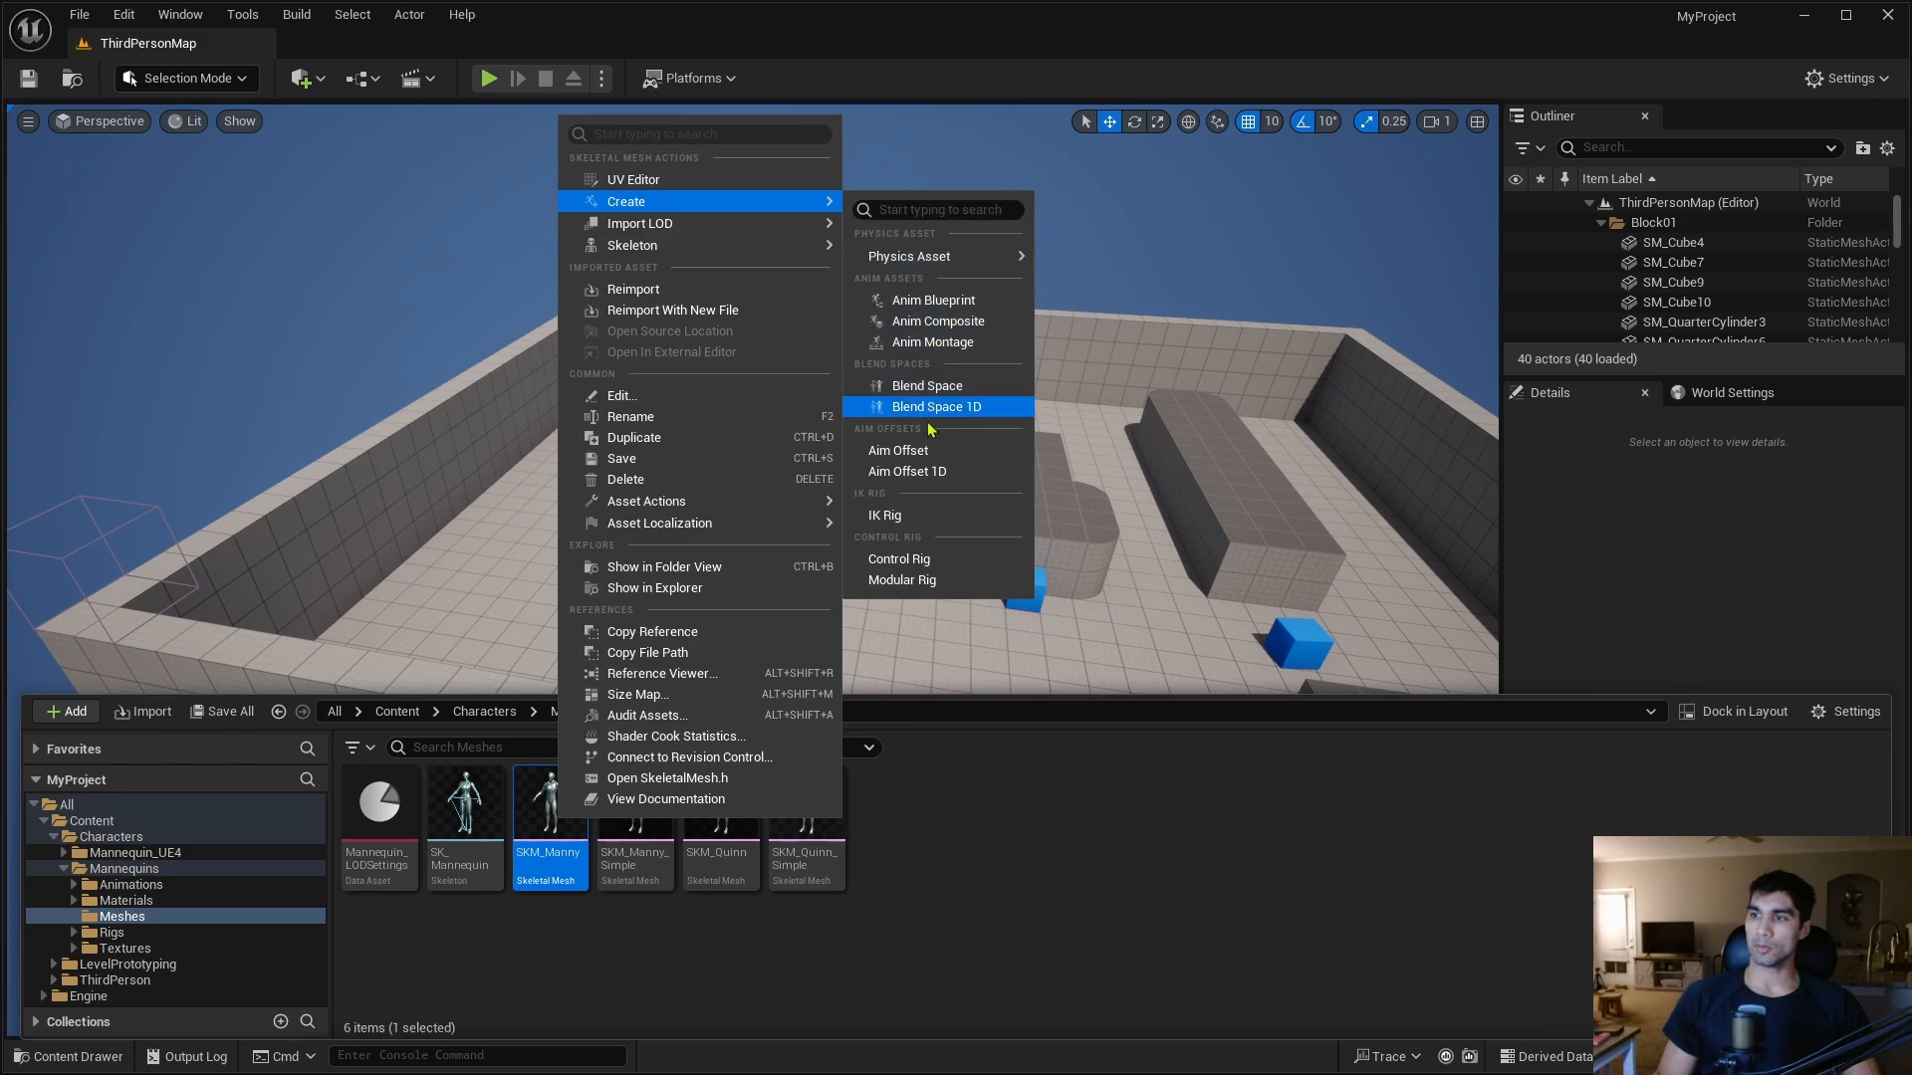
left_click(938, 564)
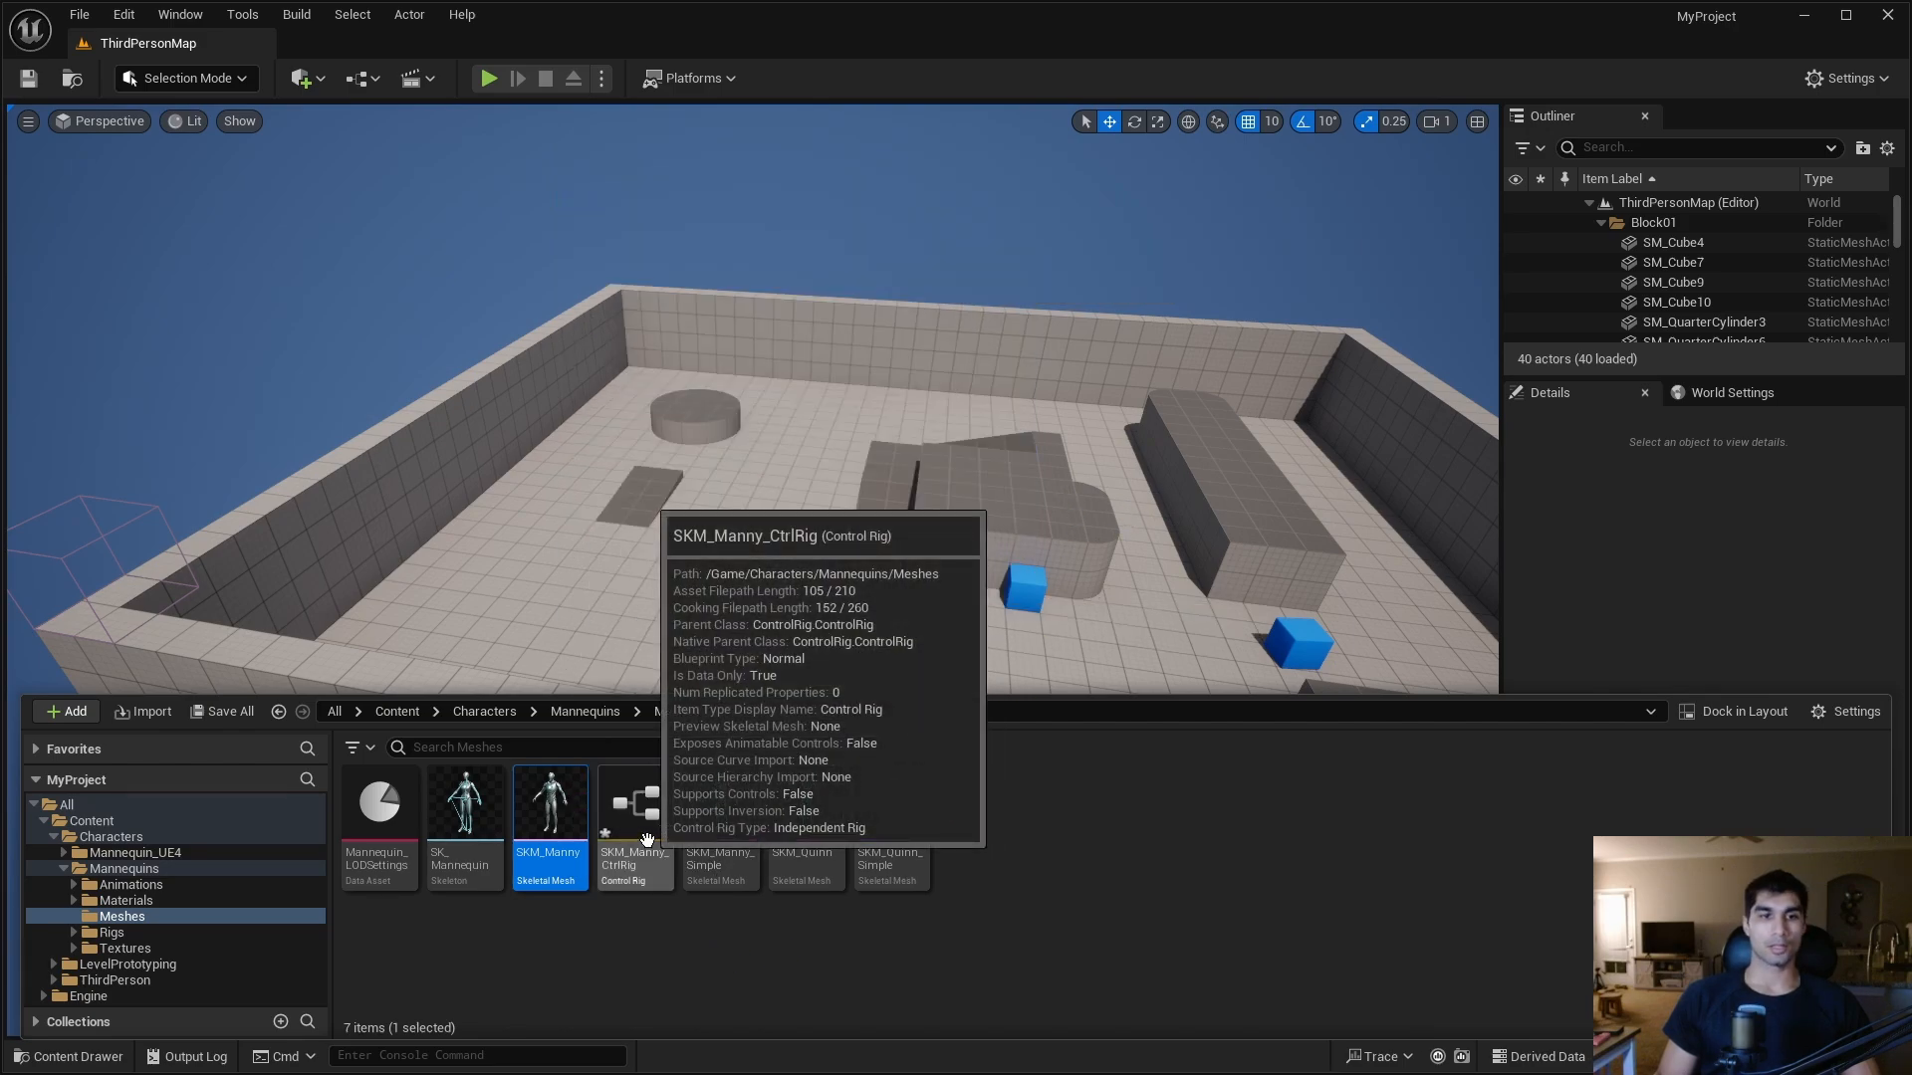
double_click(647, 839)
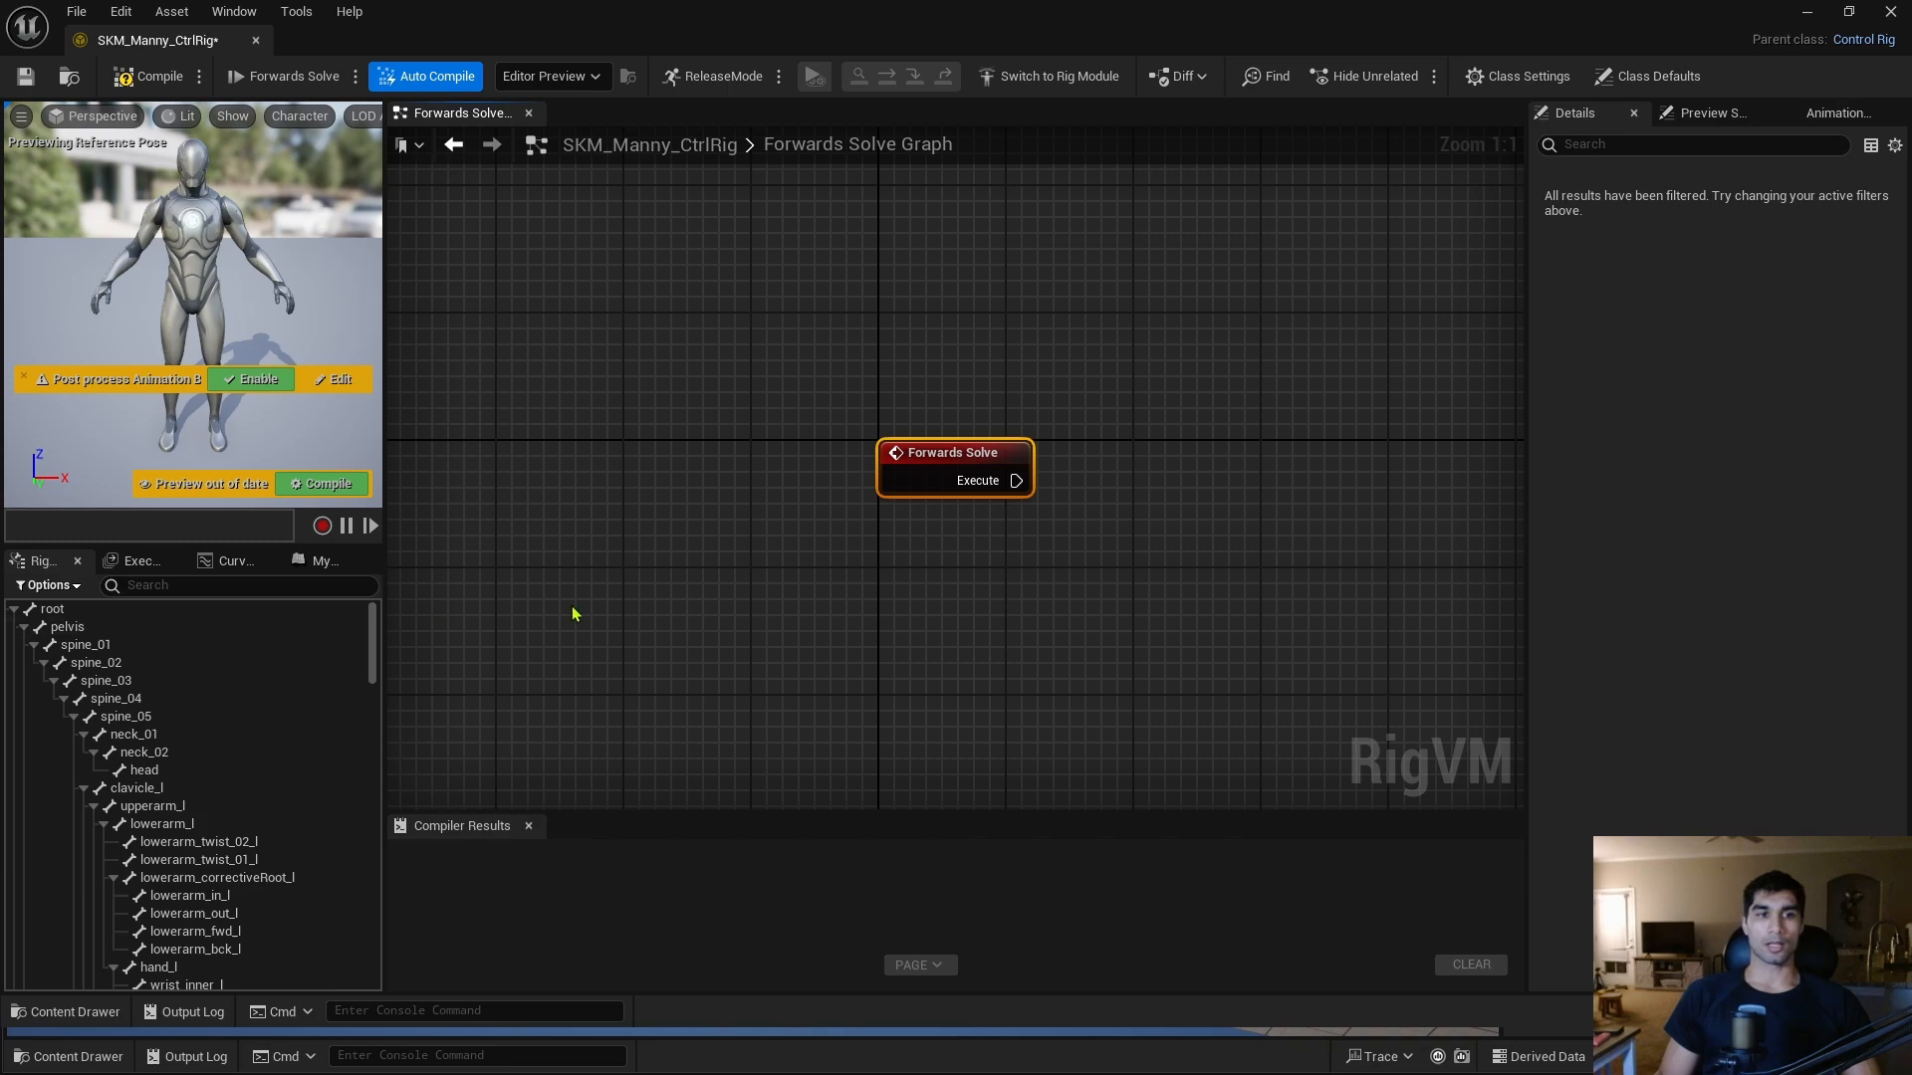
Enable the post process animation blueprint for the rig preview and compile the rig.
left_click(251, 379)
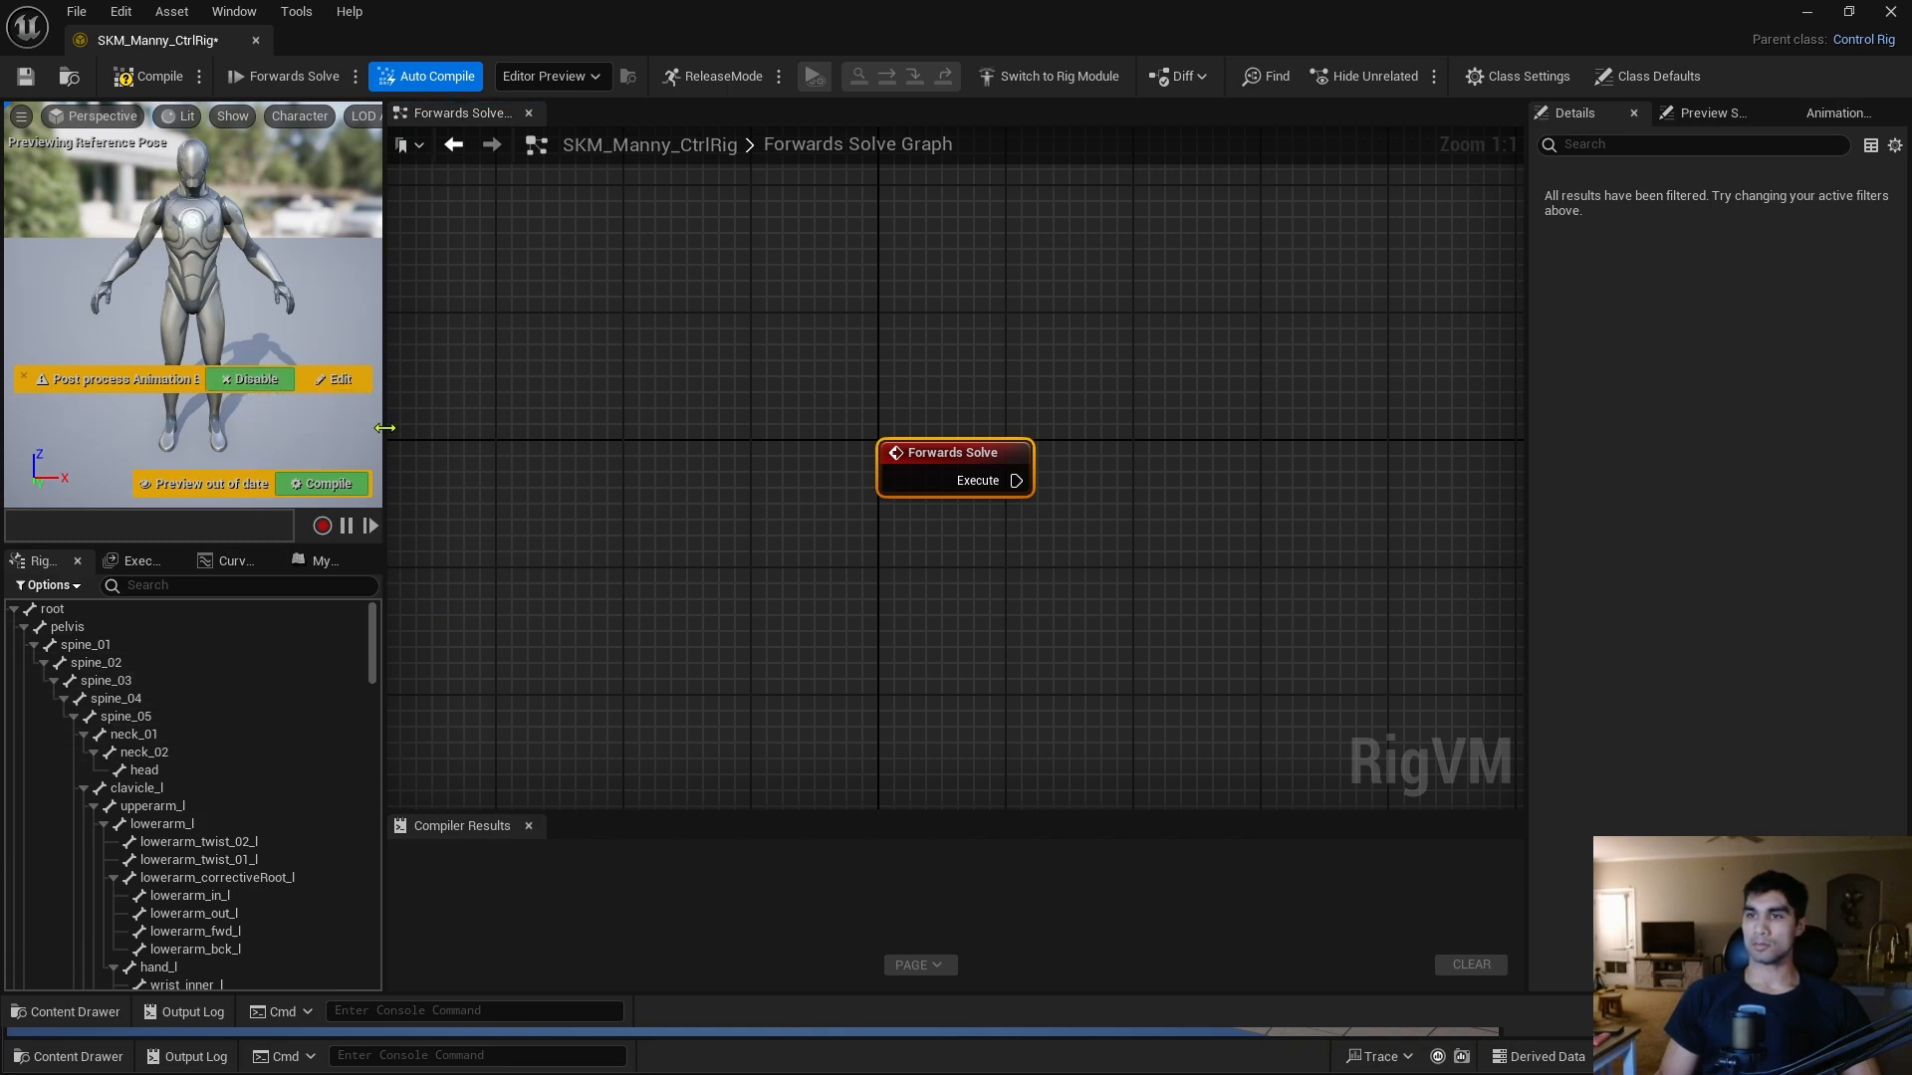
left_click(326, 484)
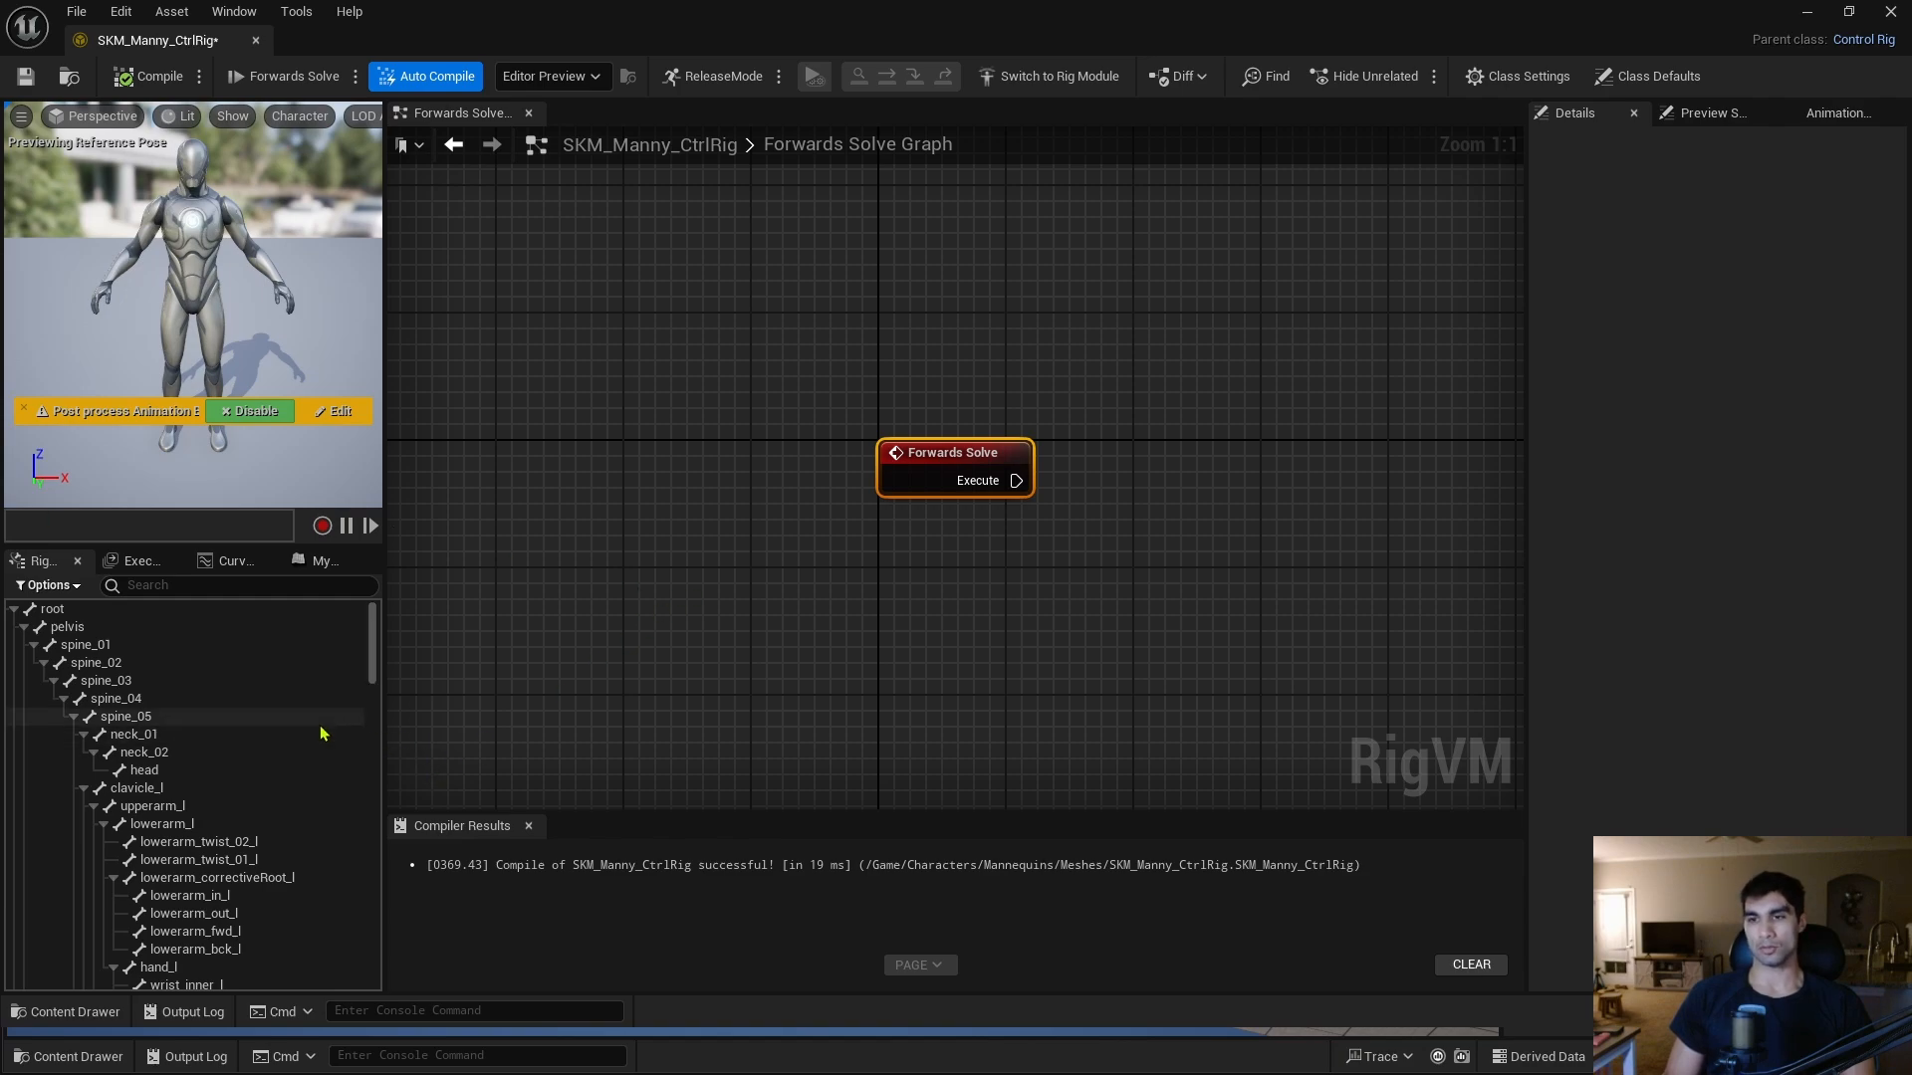
Add a new control under the head bone in the rig hierarchy.
right_click(159, 767)
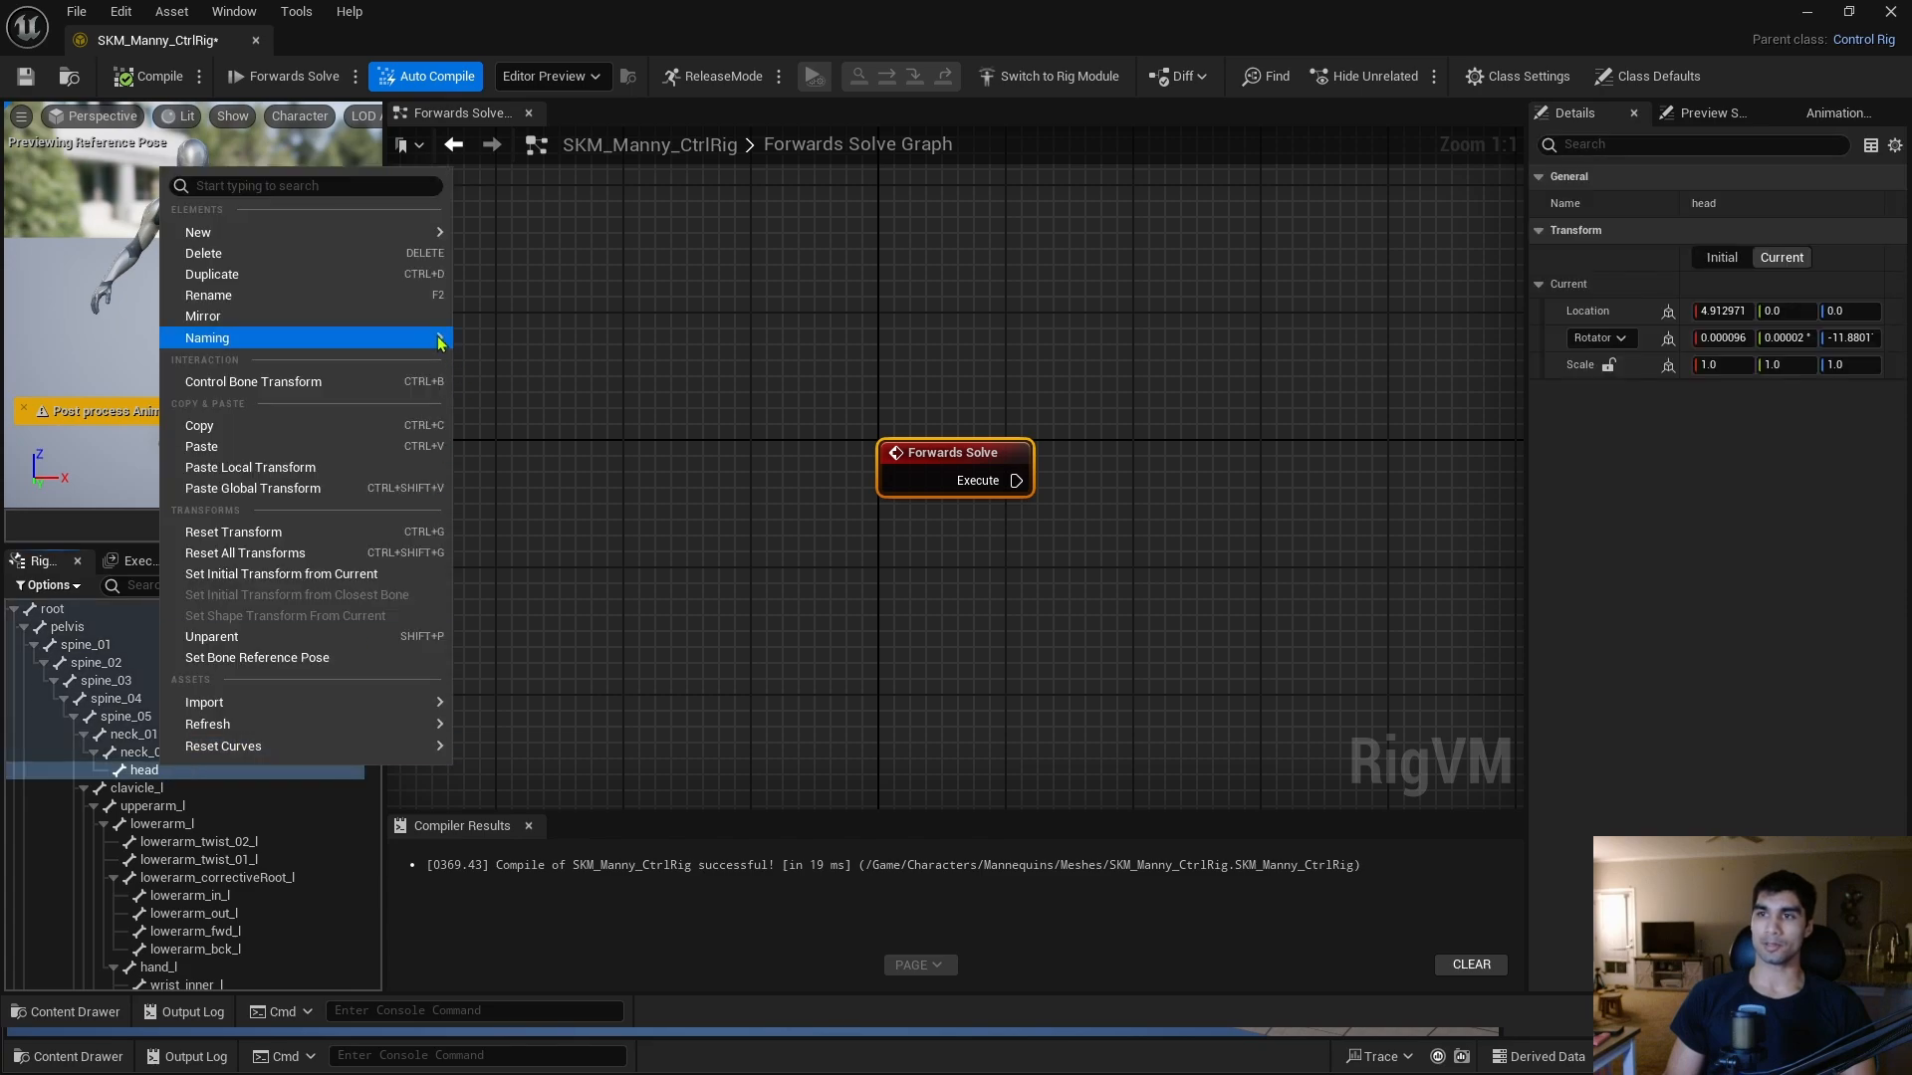
mouse_move(361, 237)
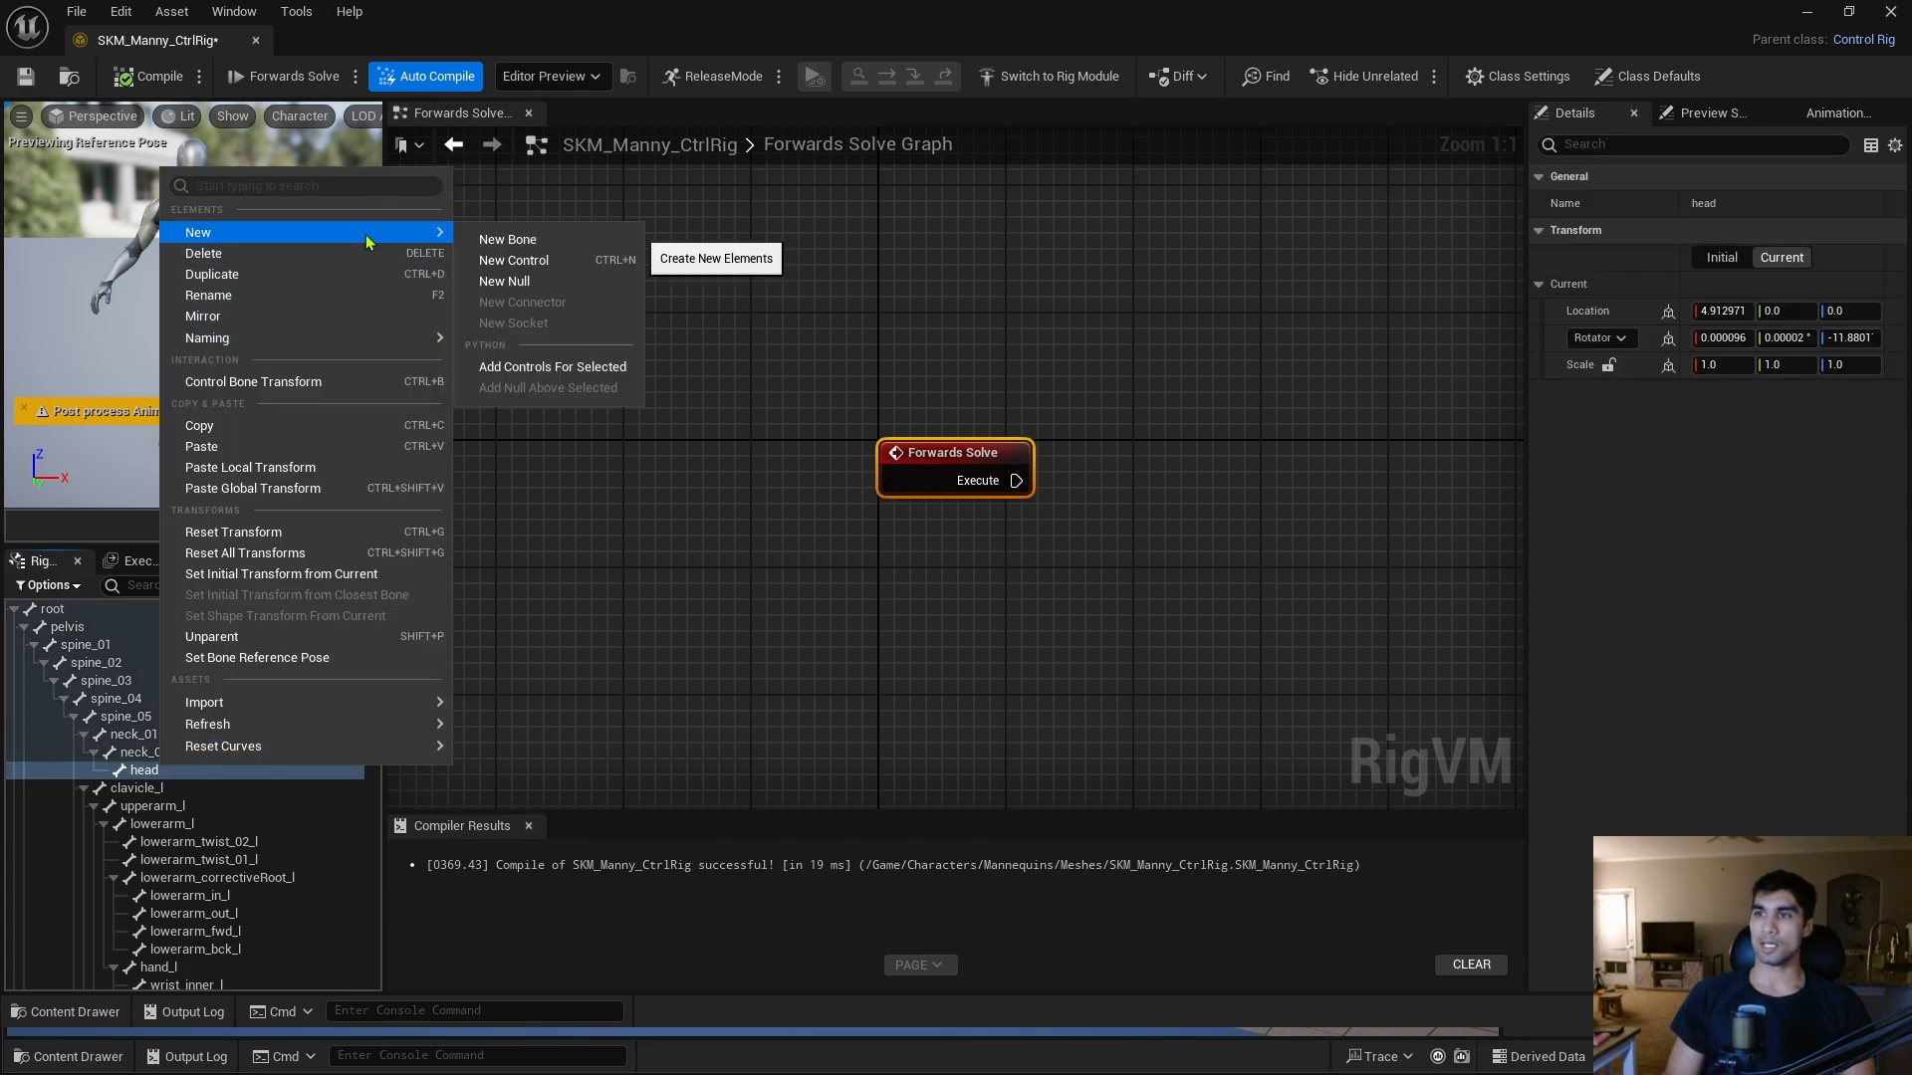
left_click(561, 263)
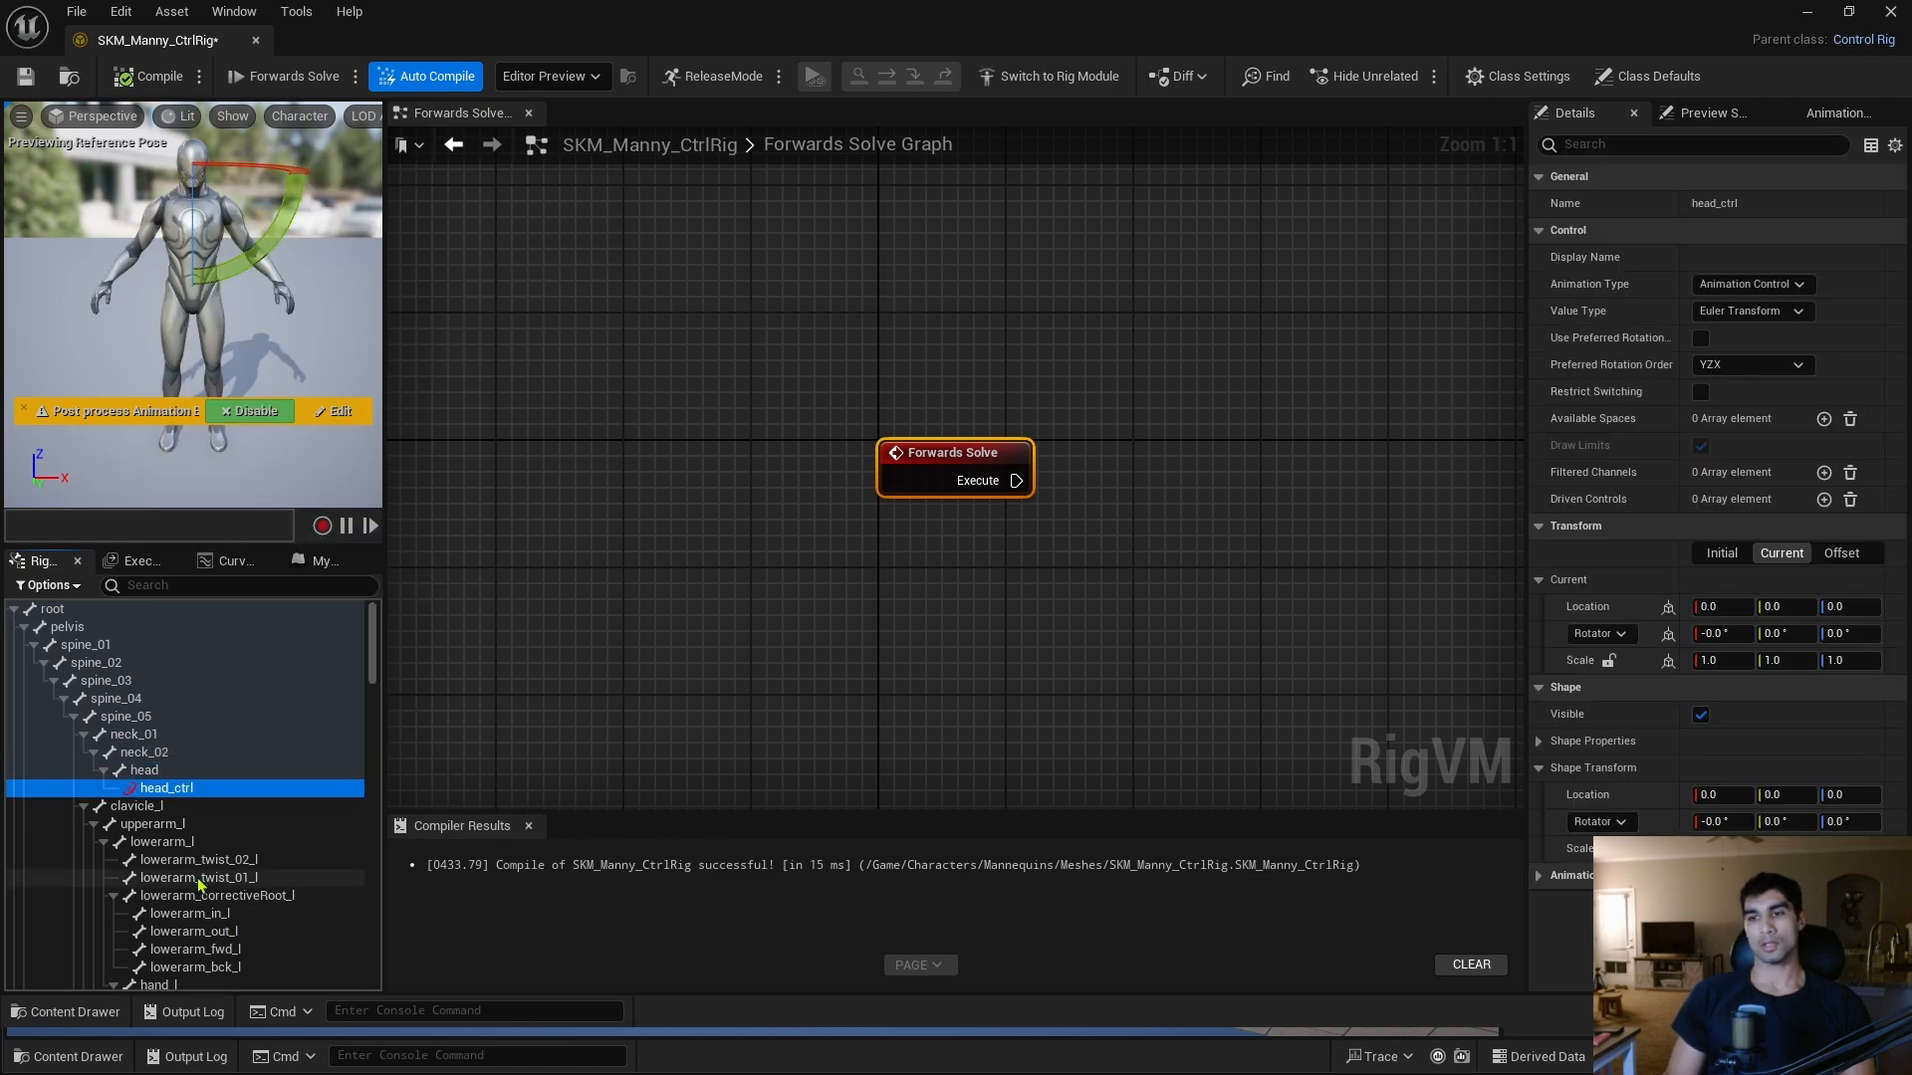
Unparent head_ctrl from the head bone in the rig hierarchy and recompile the rig.
scroll(255, 799, "down", 6)
scroll(246, 794, "up", 3)
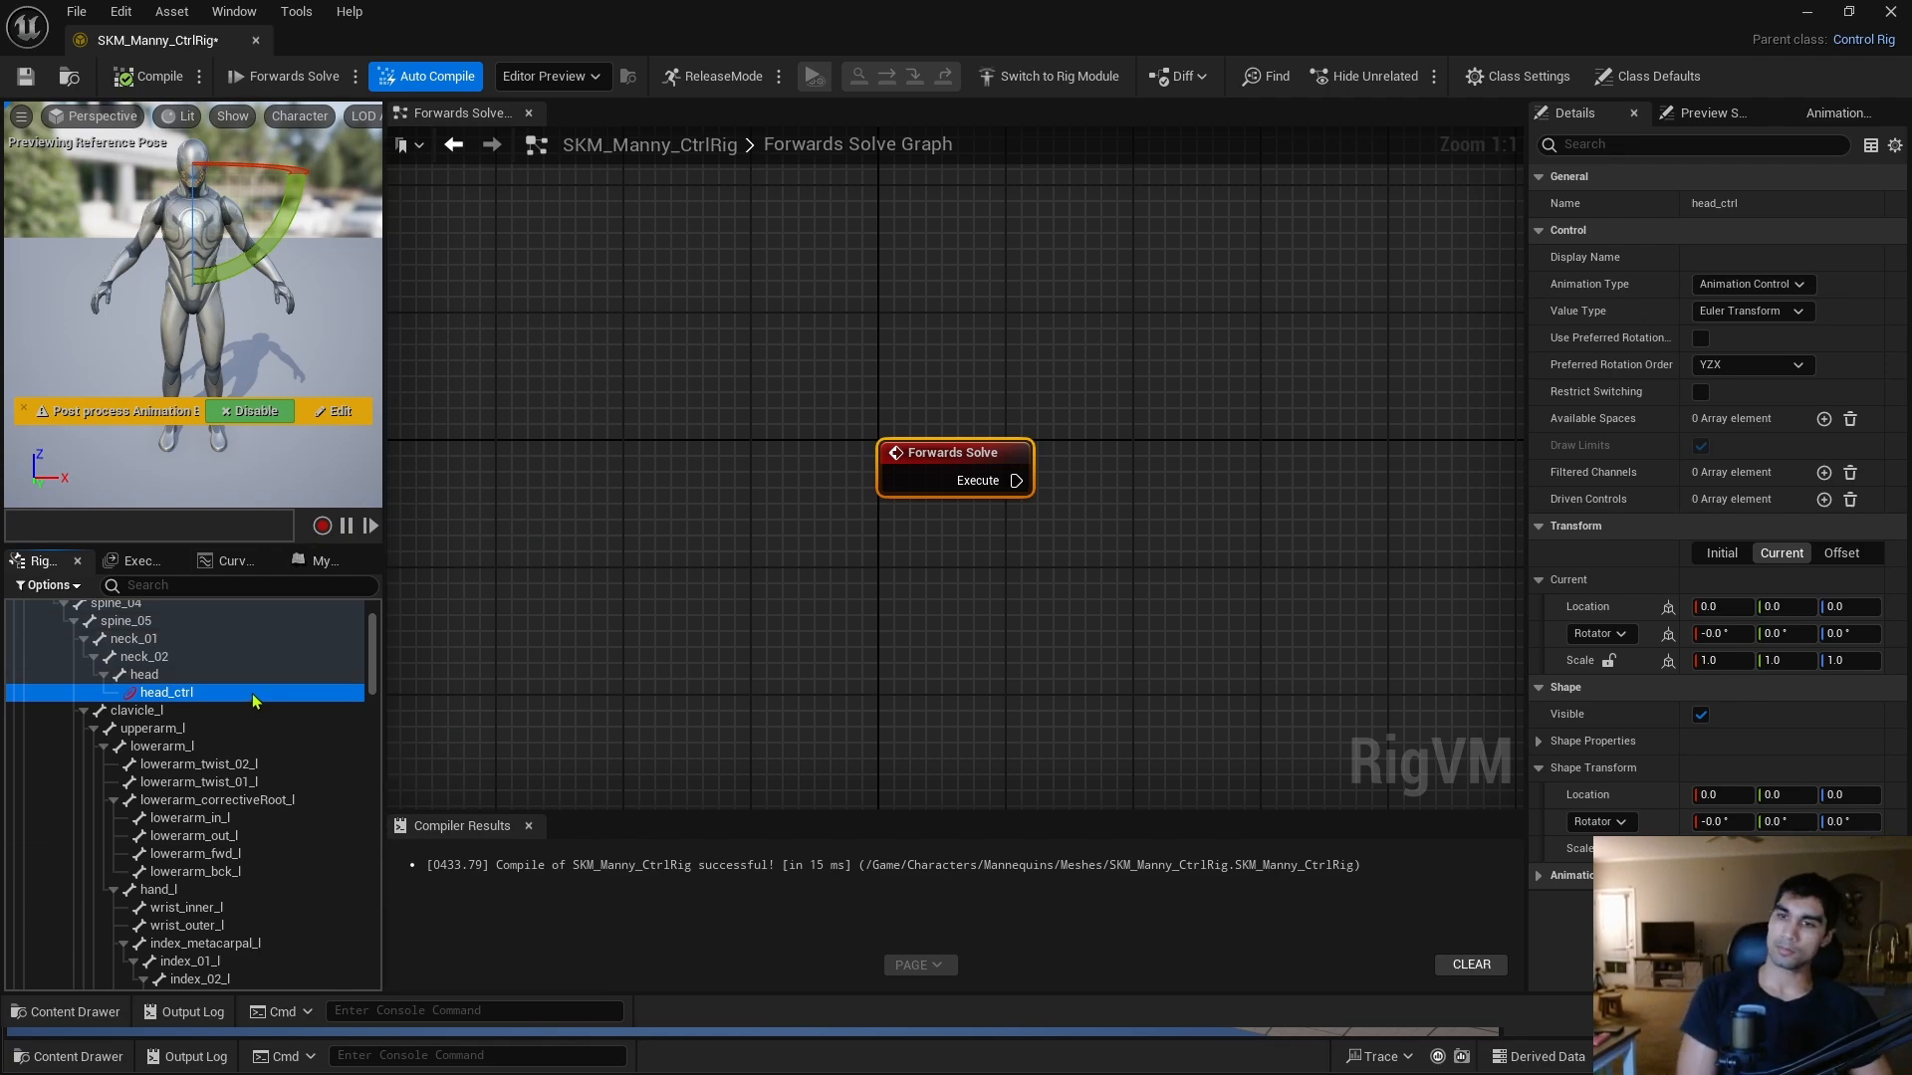
key("Delete")
scroll(256, 712, "down", 15)
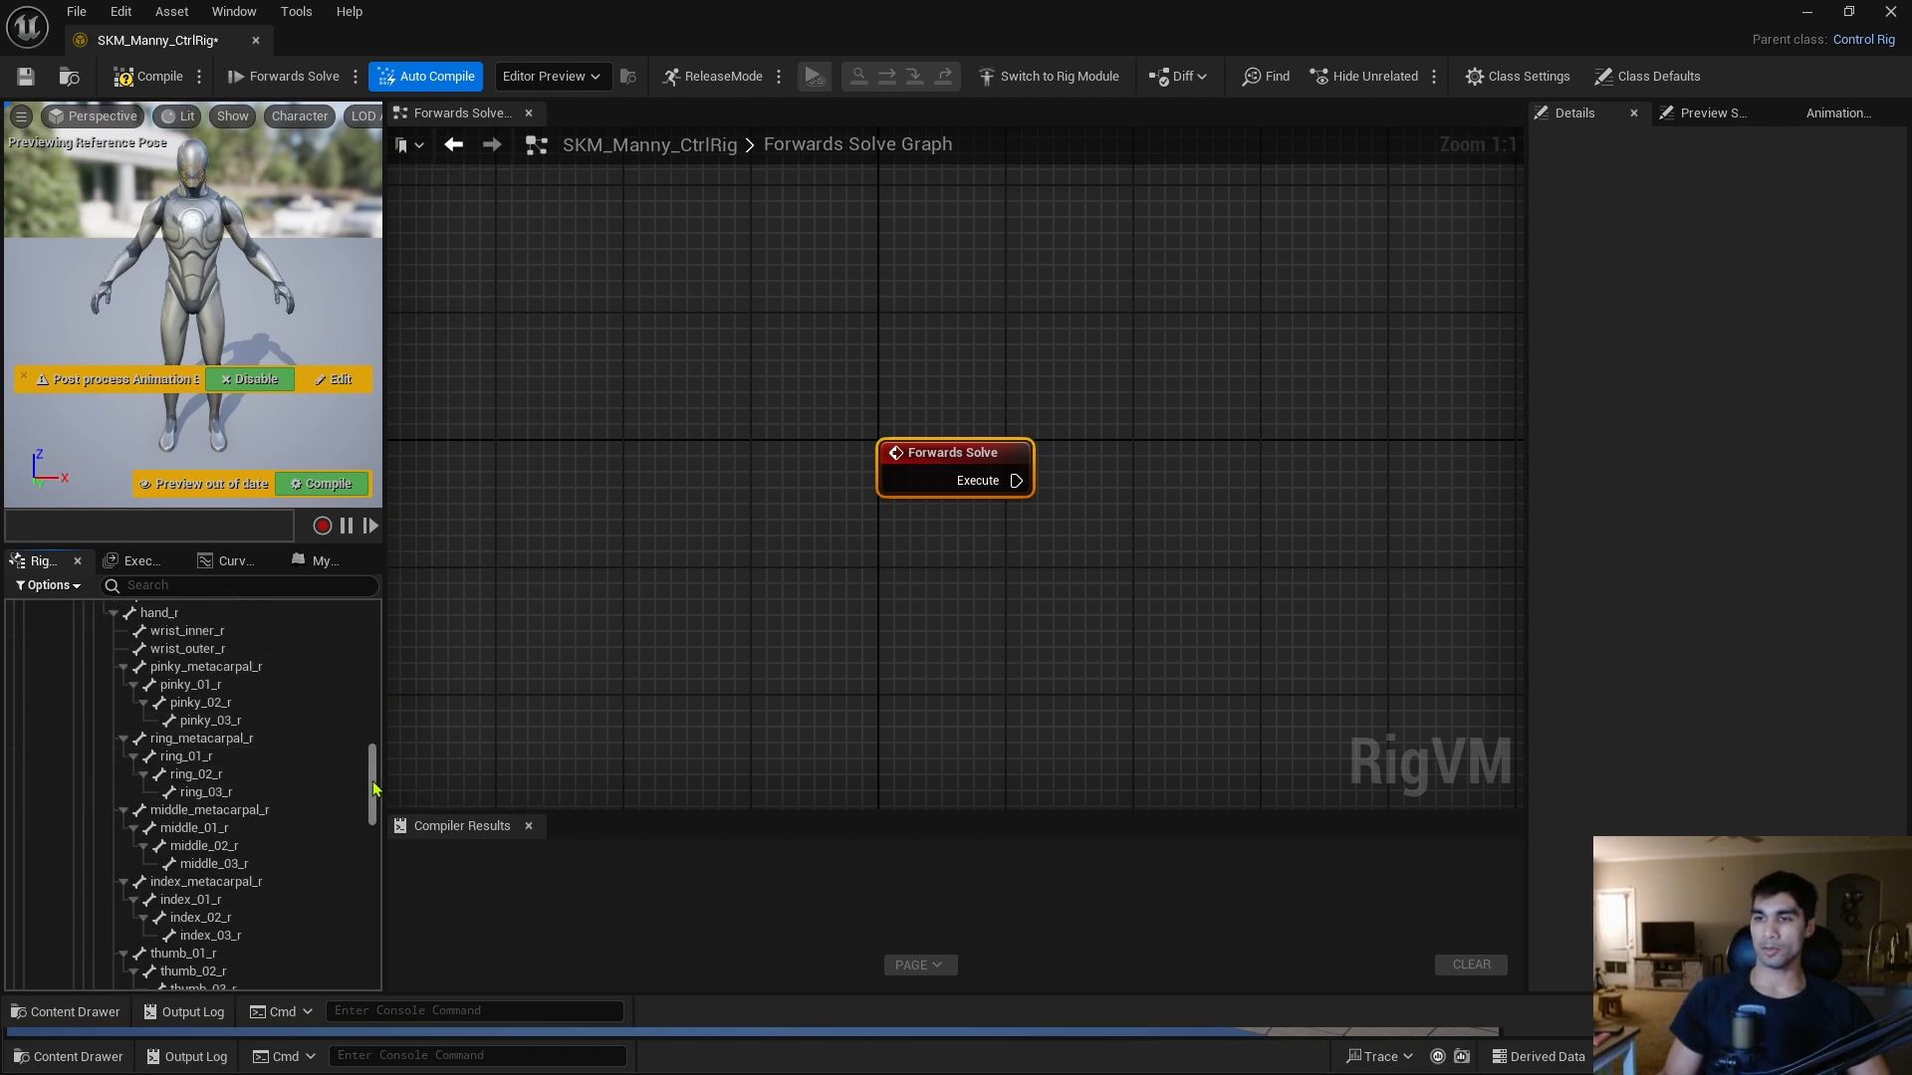
left_click_drag(374, 787, 370, 526)
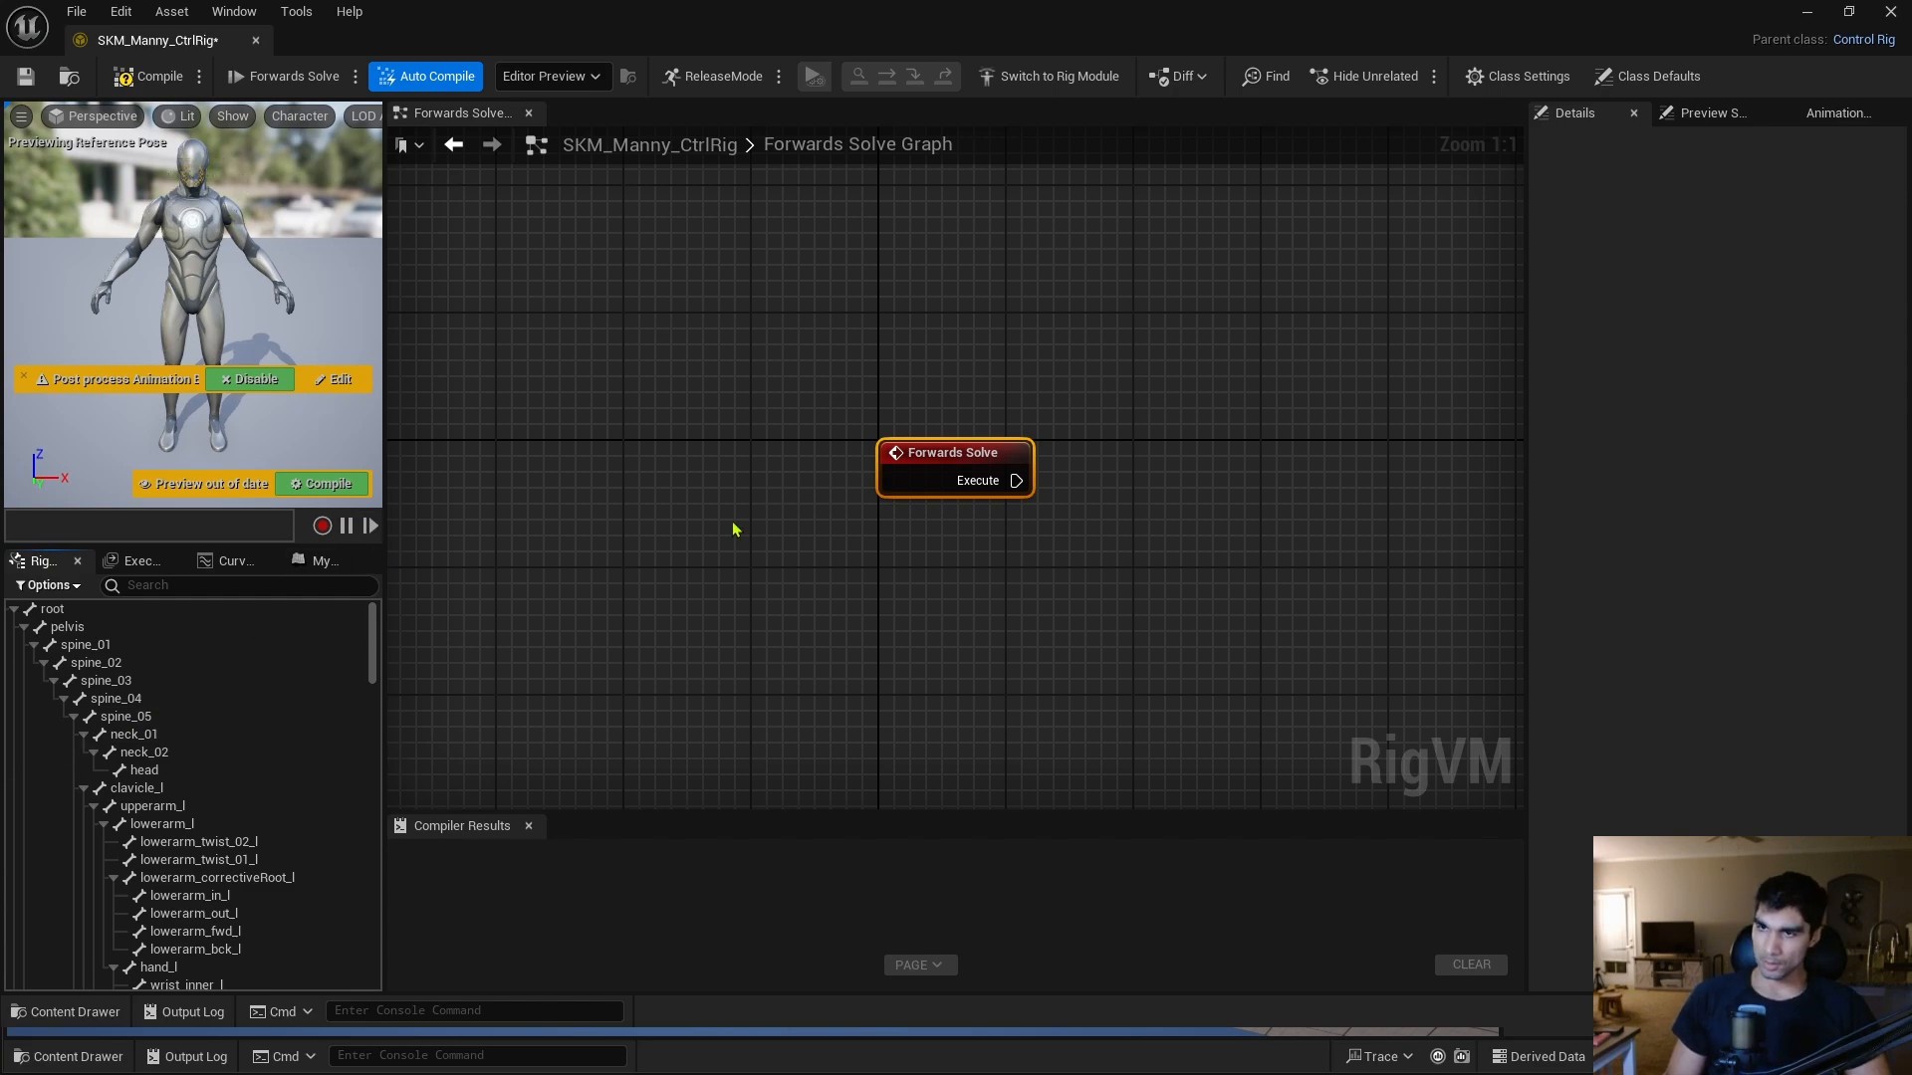
scroll(265, 687, "down", 3)
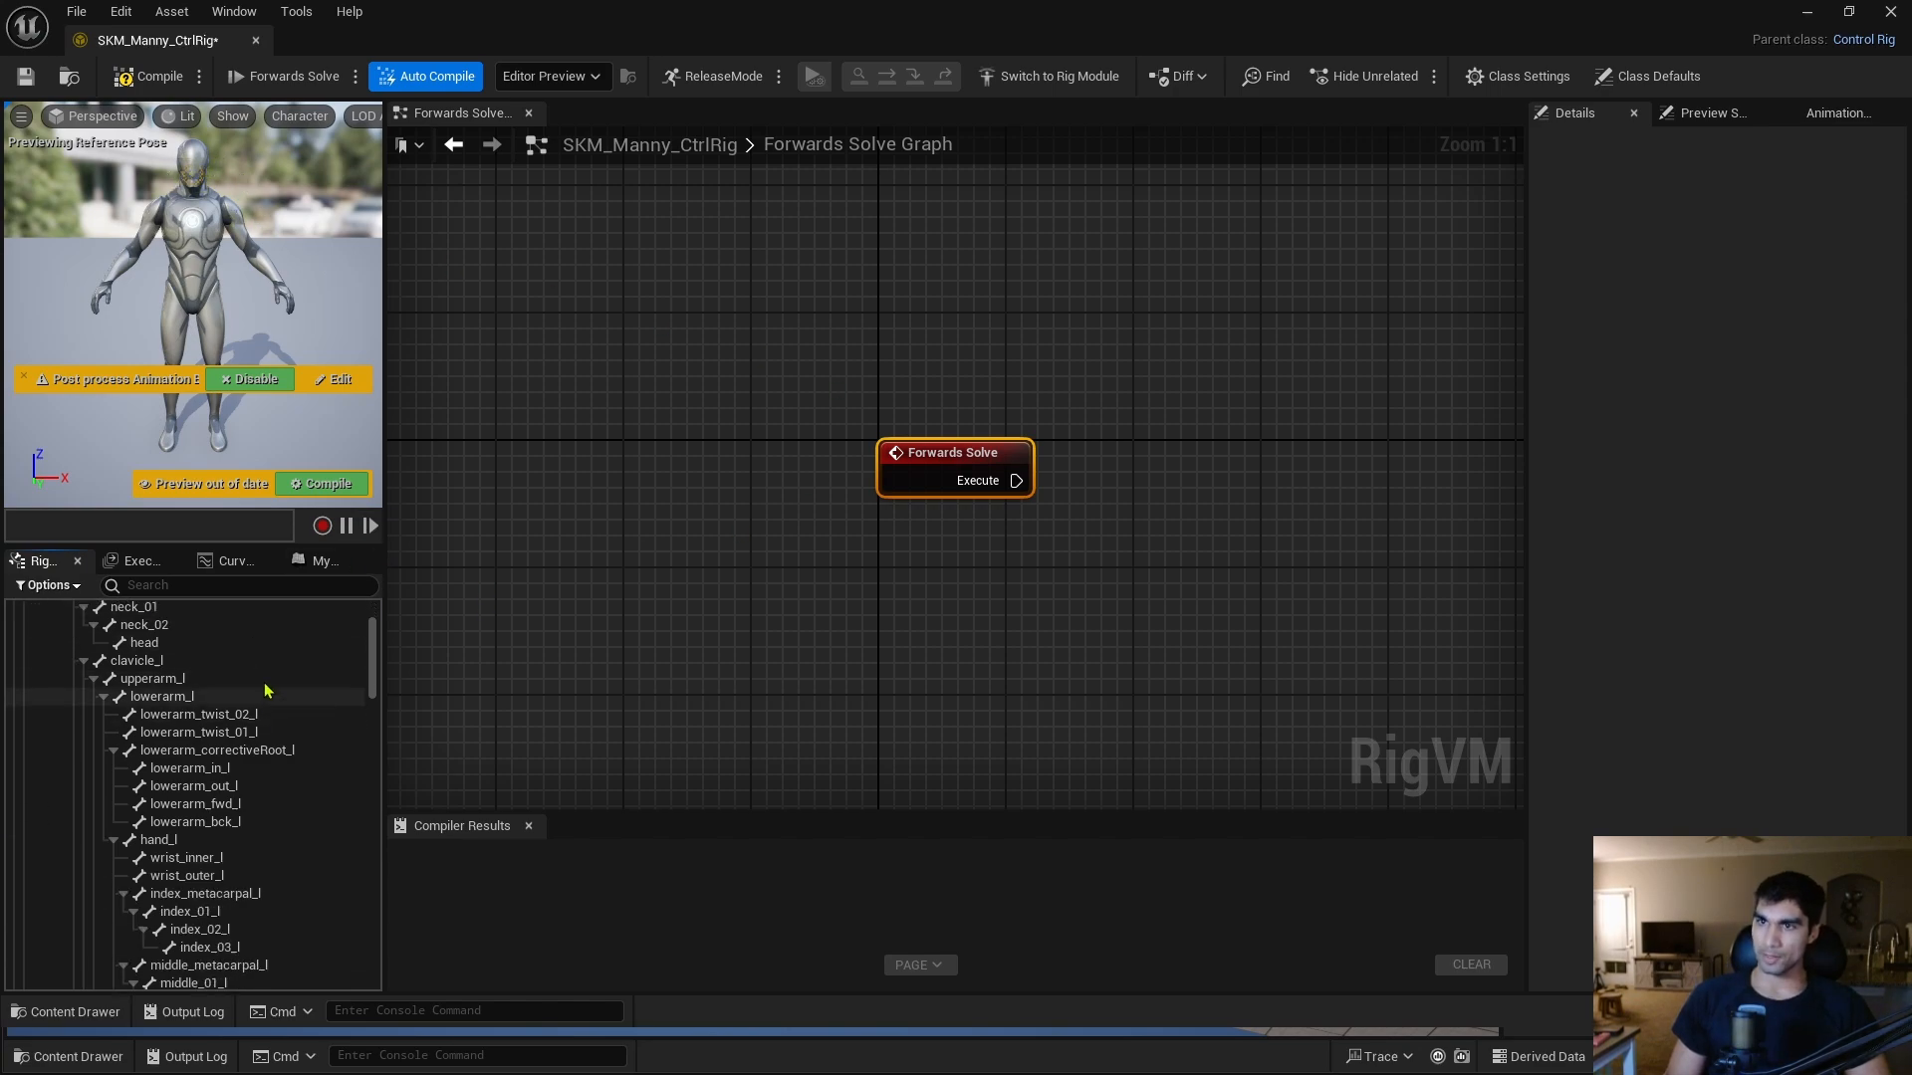
left_click(323, 484)
Set the shape of head_ctrl to Circle_Thick in its shape properties.
left_click_drag(371, 659, 370, 946)
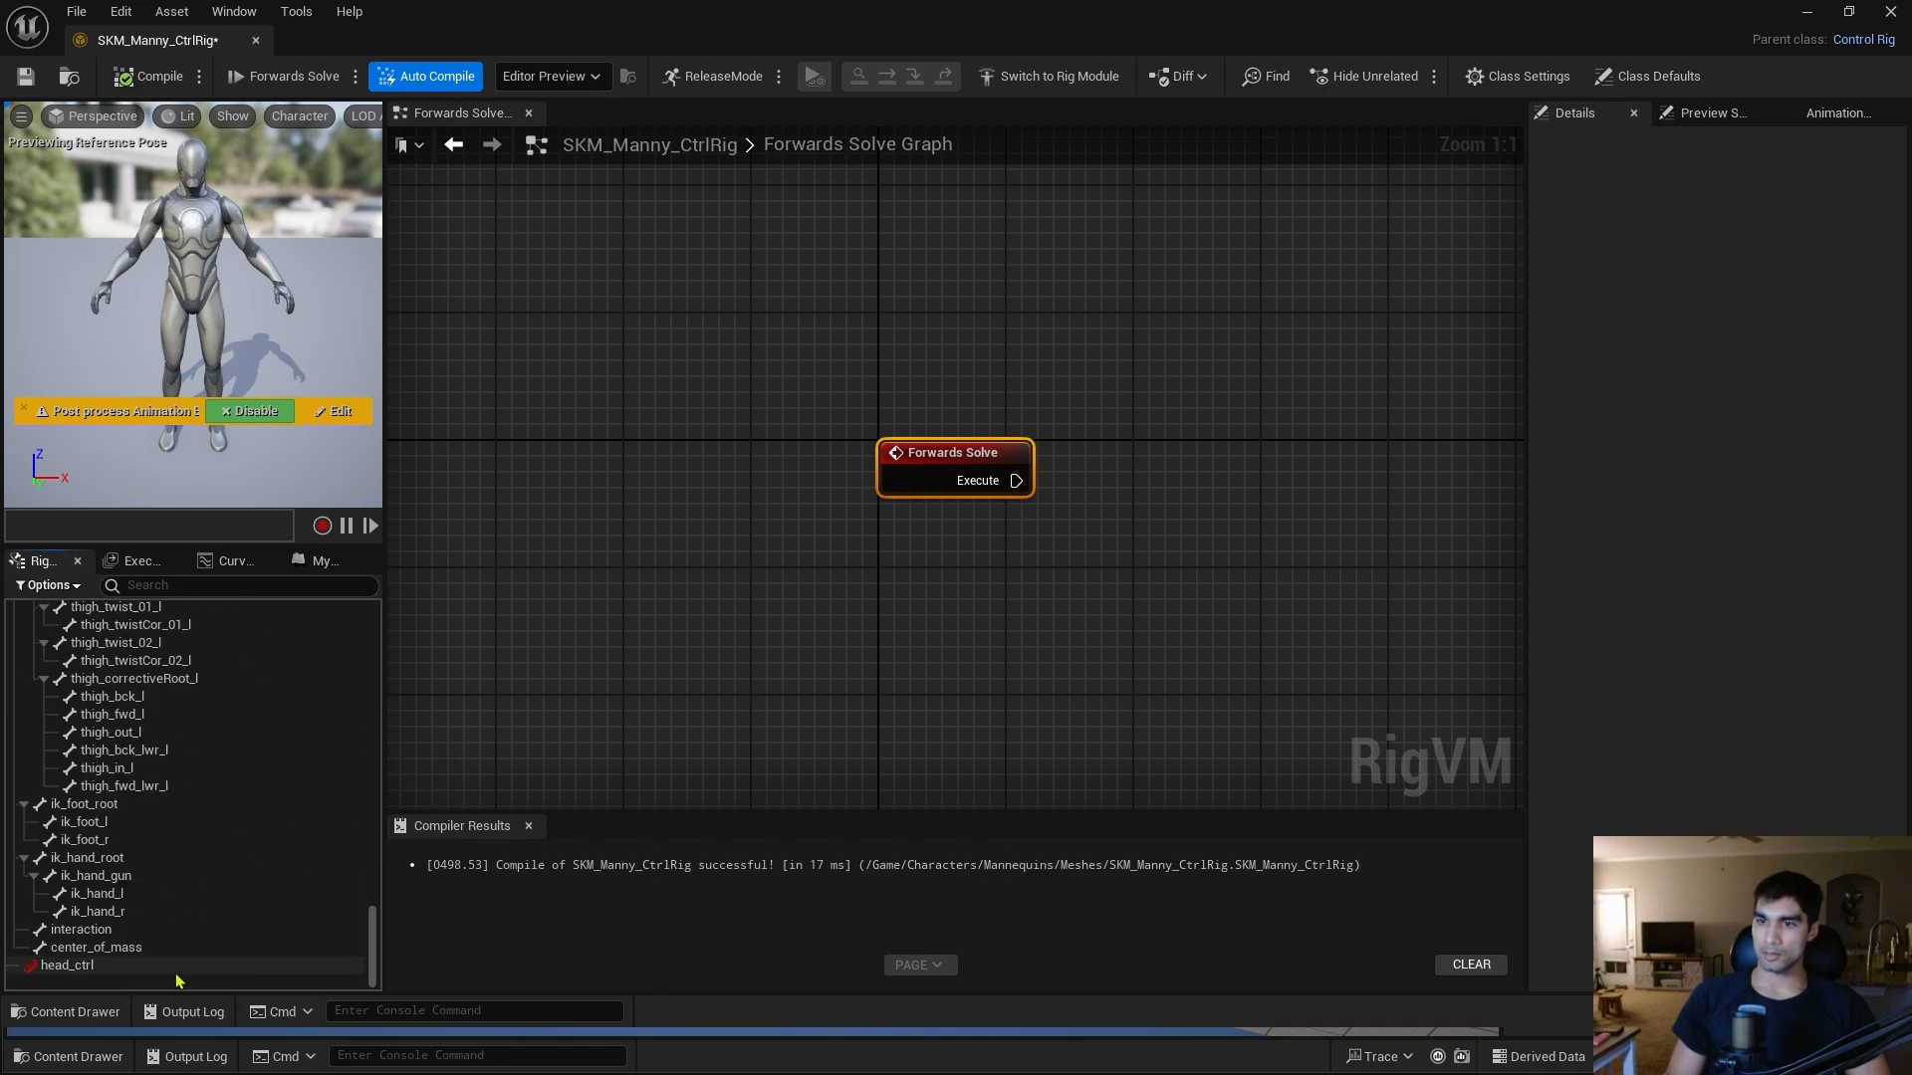
left_click(66, 964)
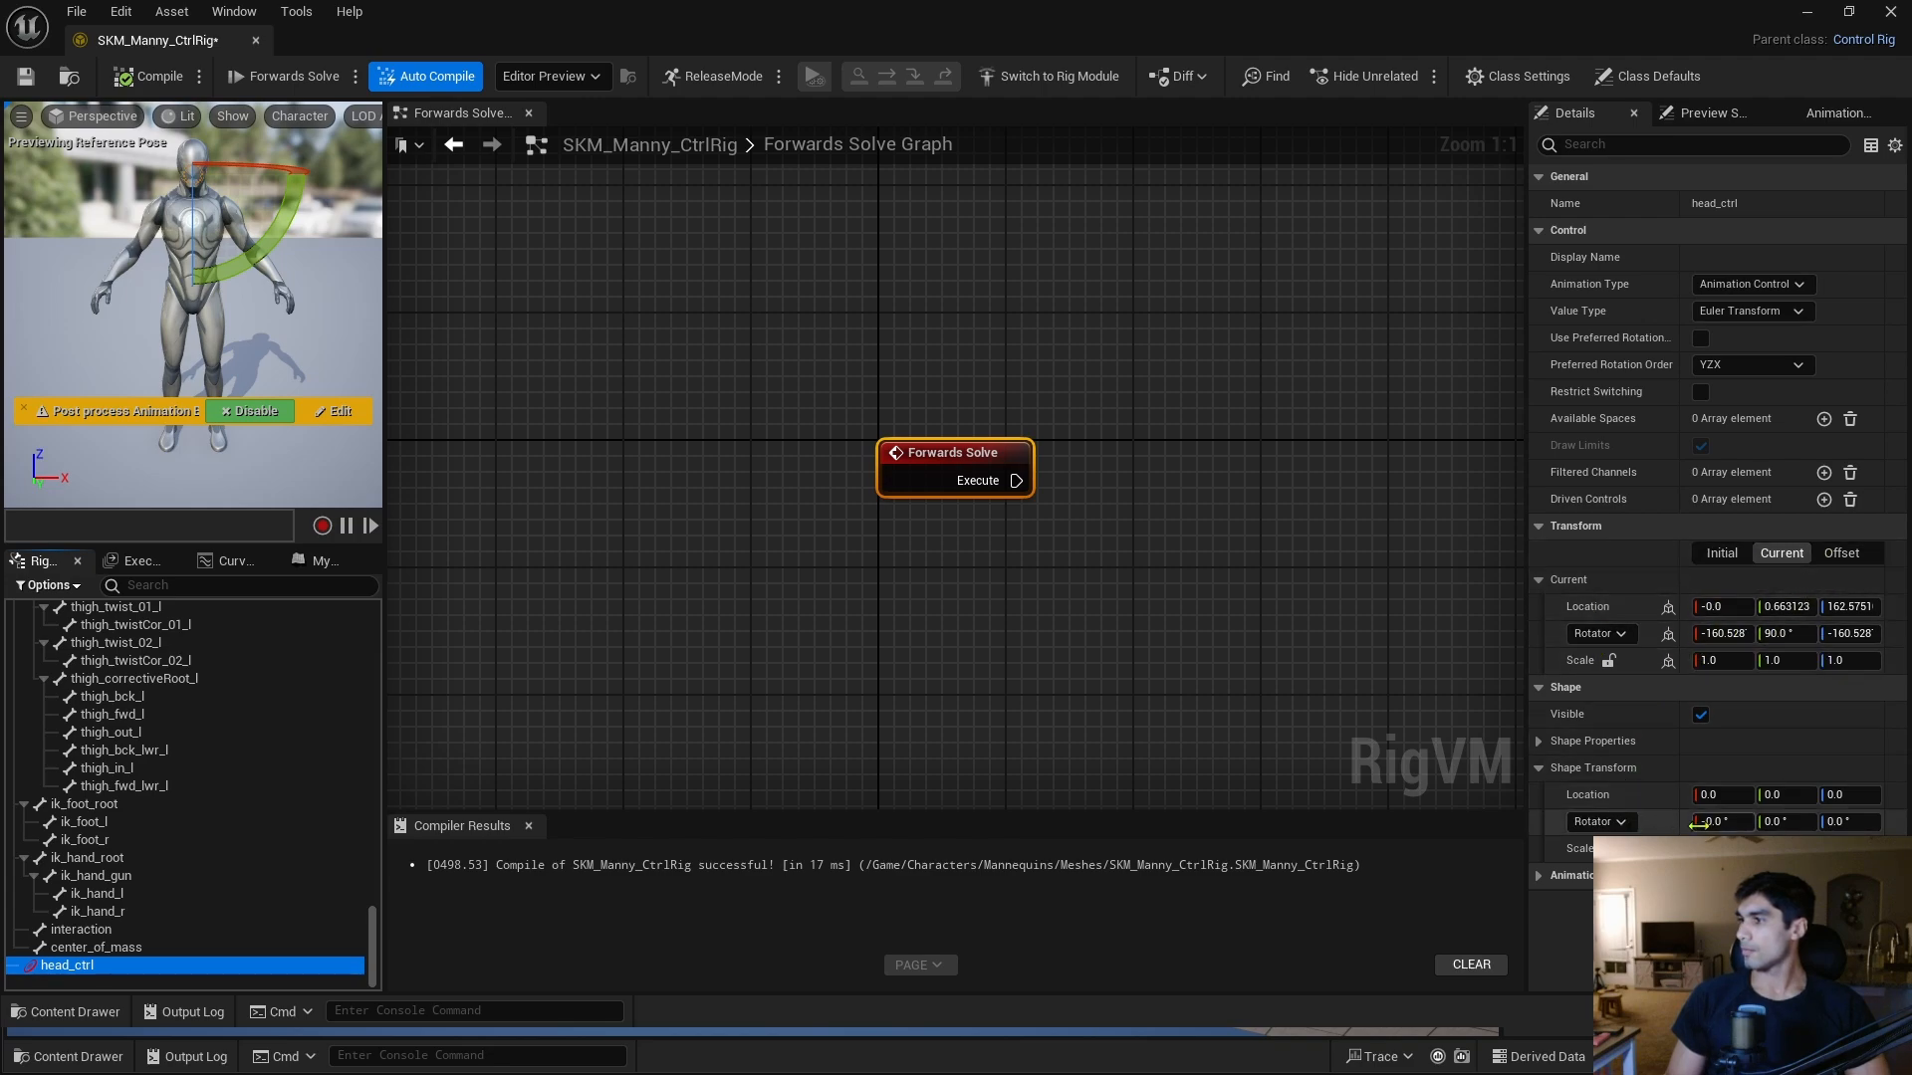
left_click(1546, 743)
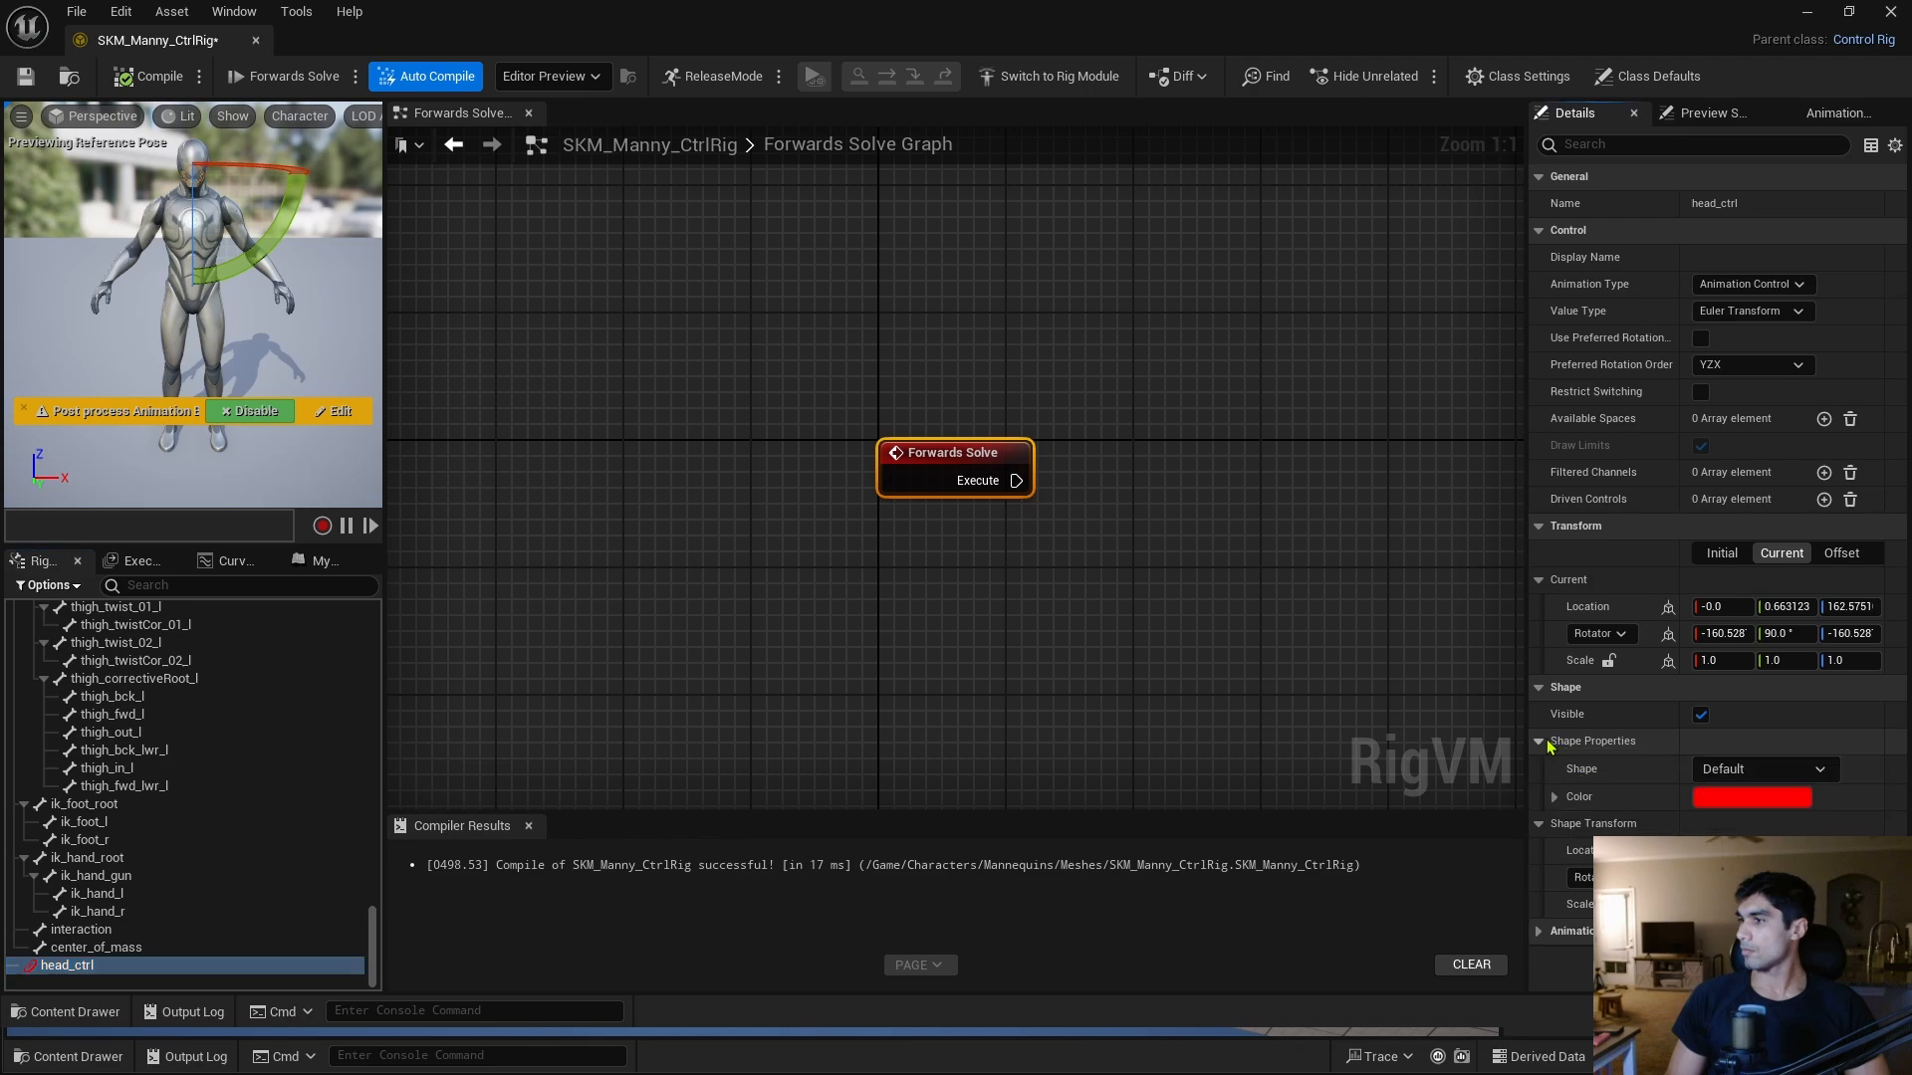
left_click(1818, 775)
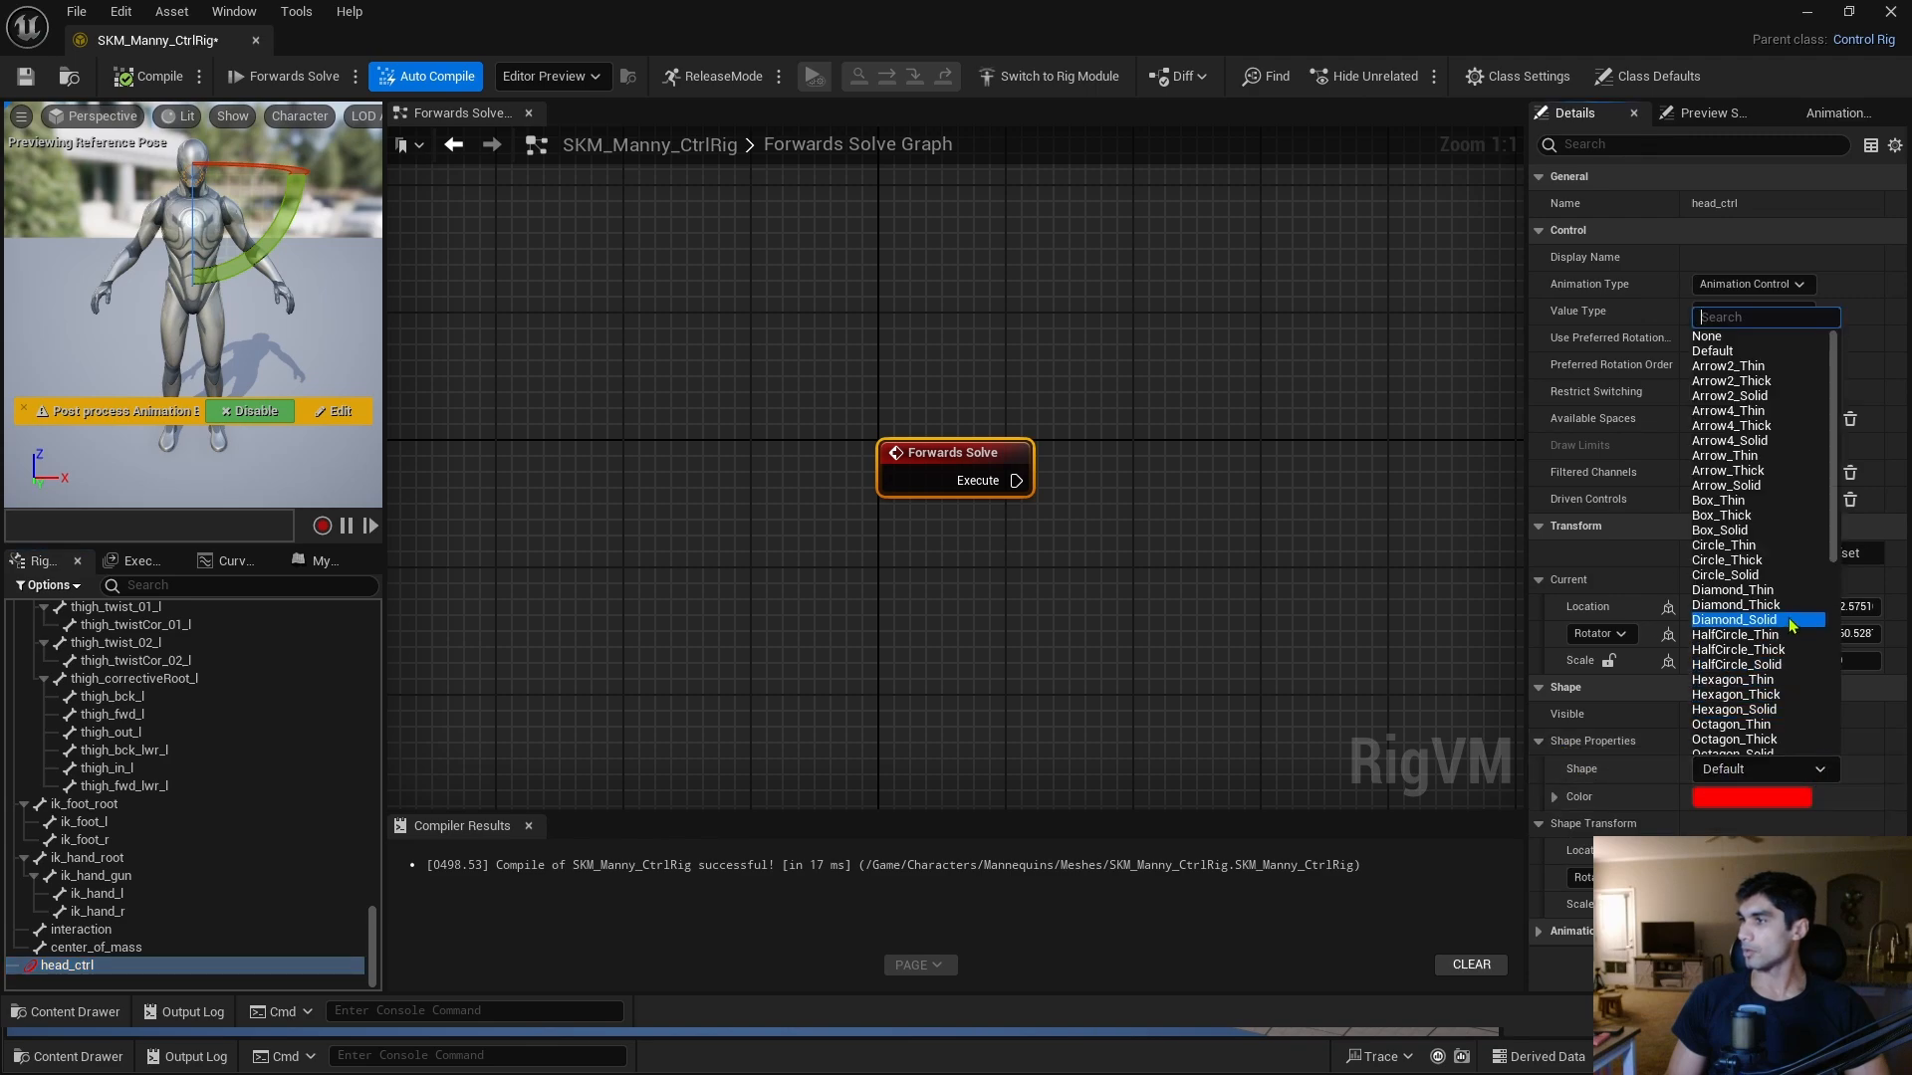
scroll(1790, 626, "down", 3)
scroll(1789, 625, "down", 3)
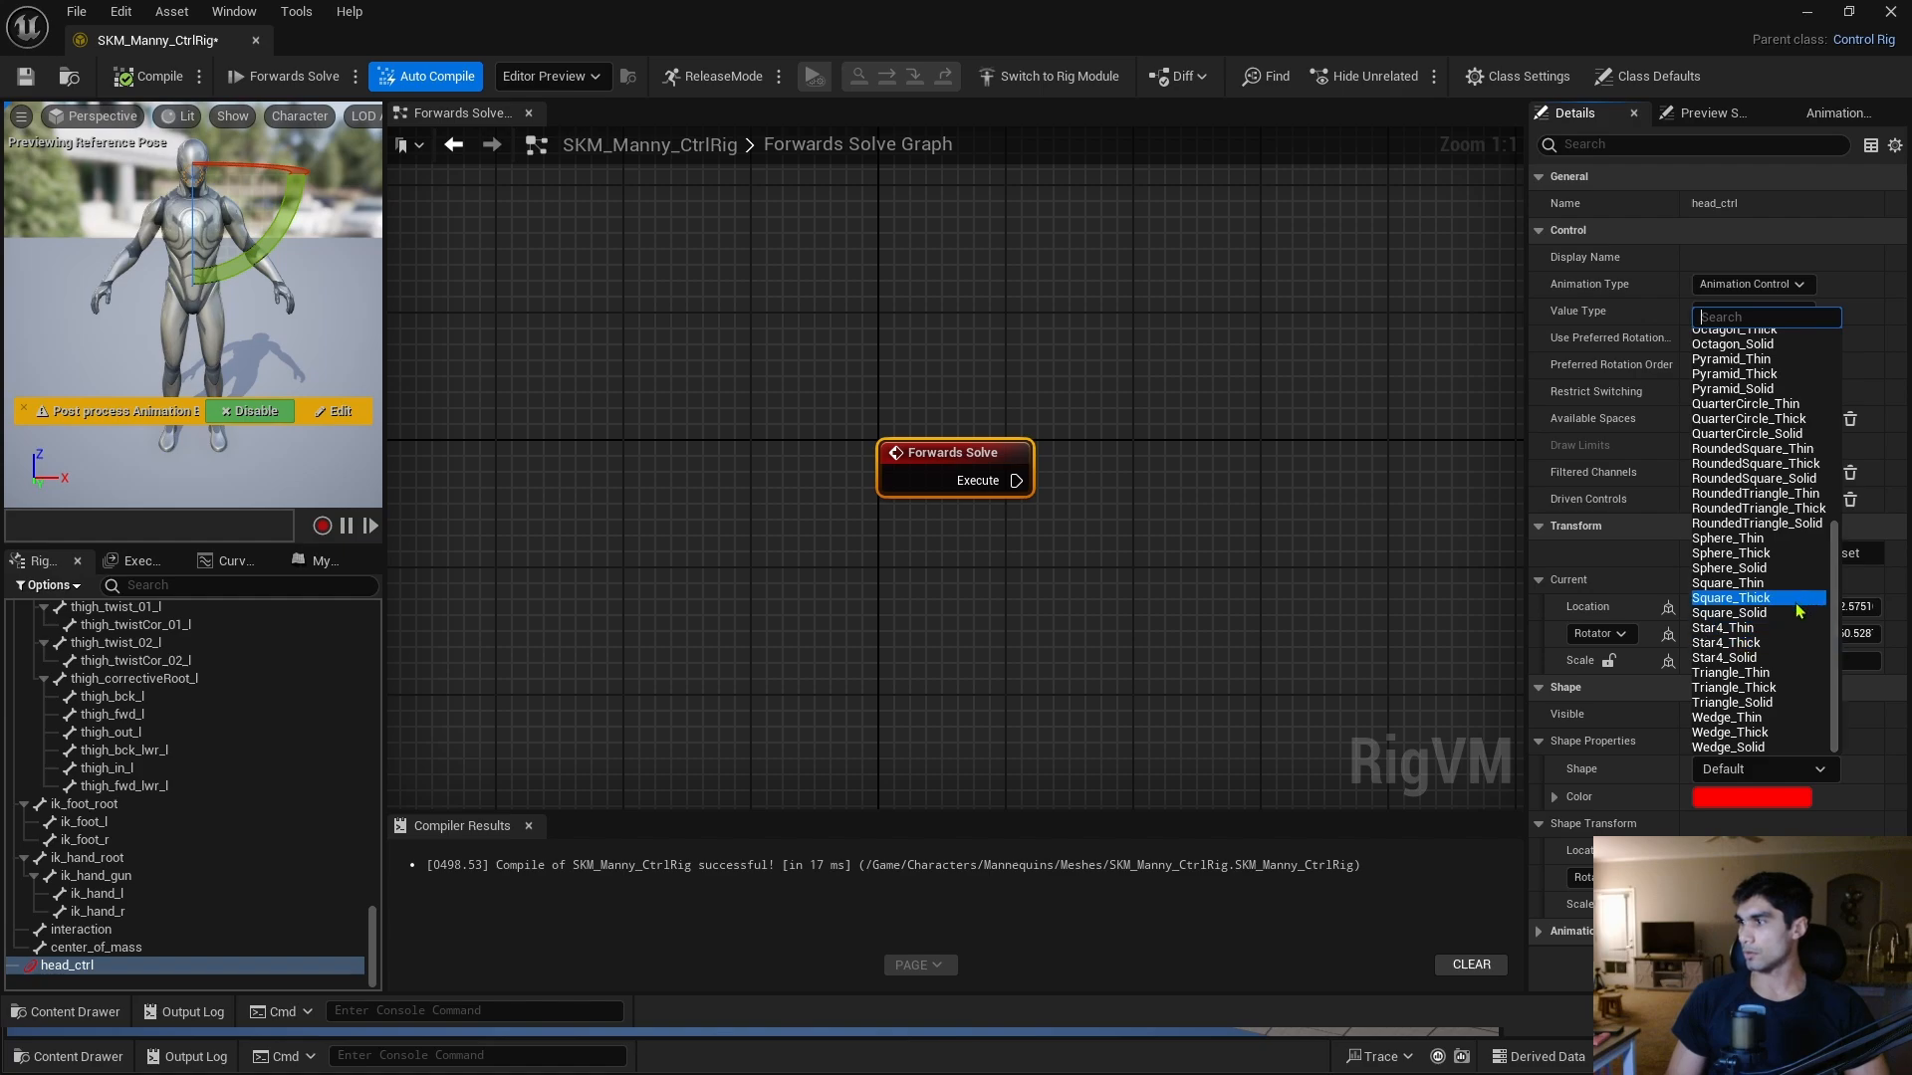
scroll(1770, 543, "up", 5)
scroll(1770, 542, "up", 2)
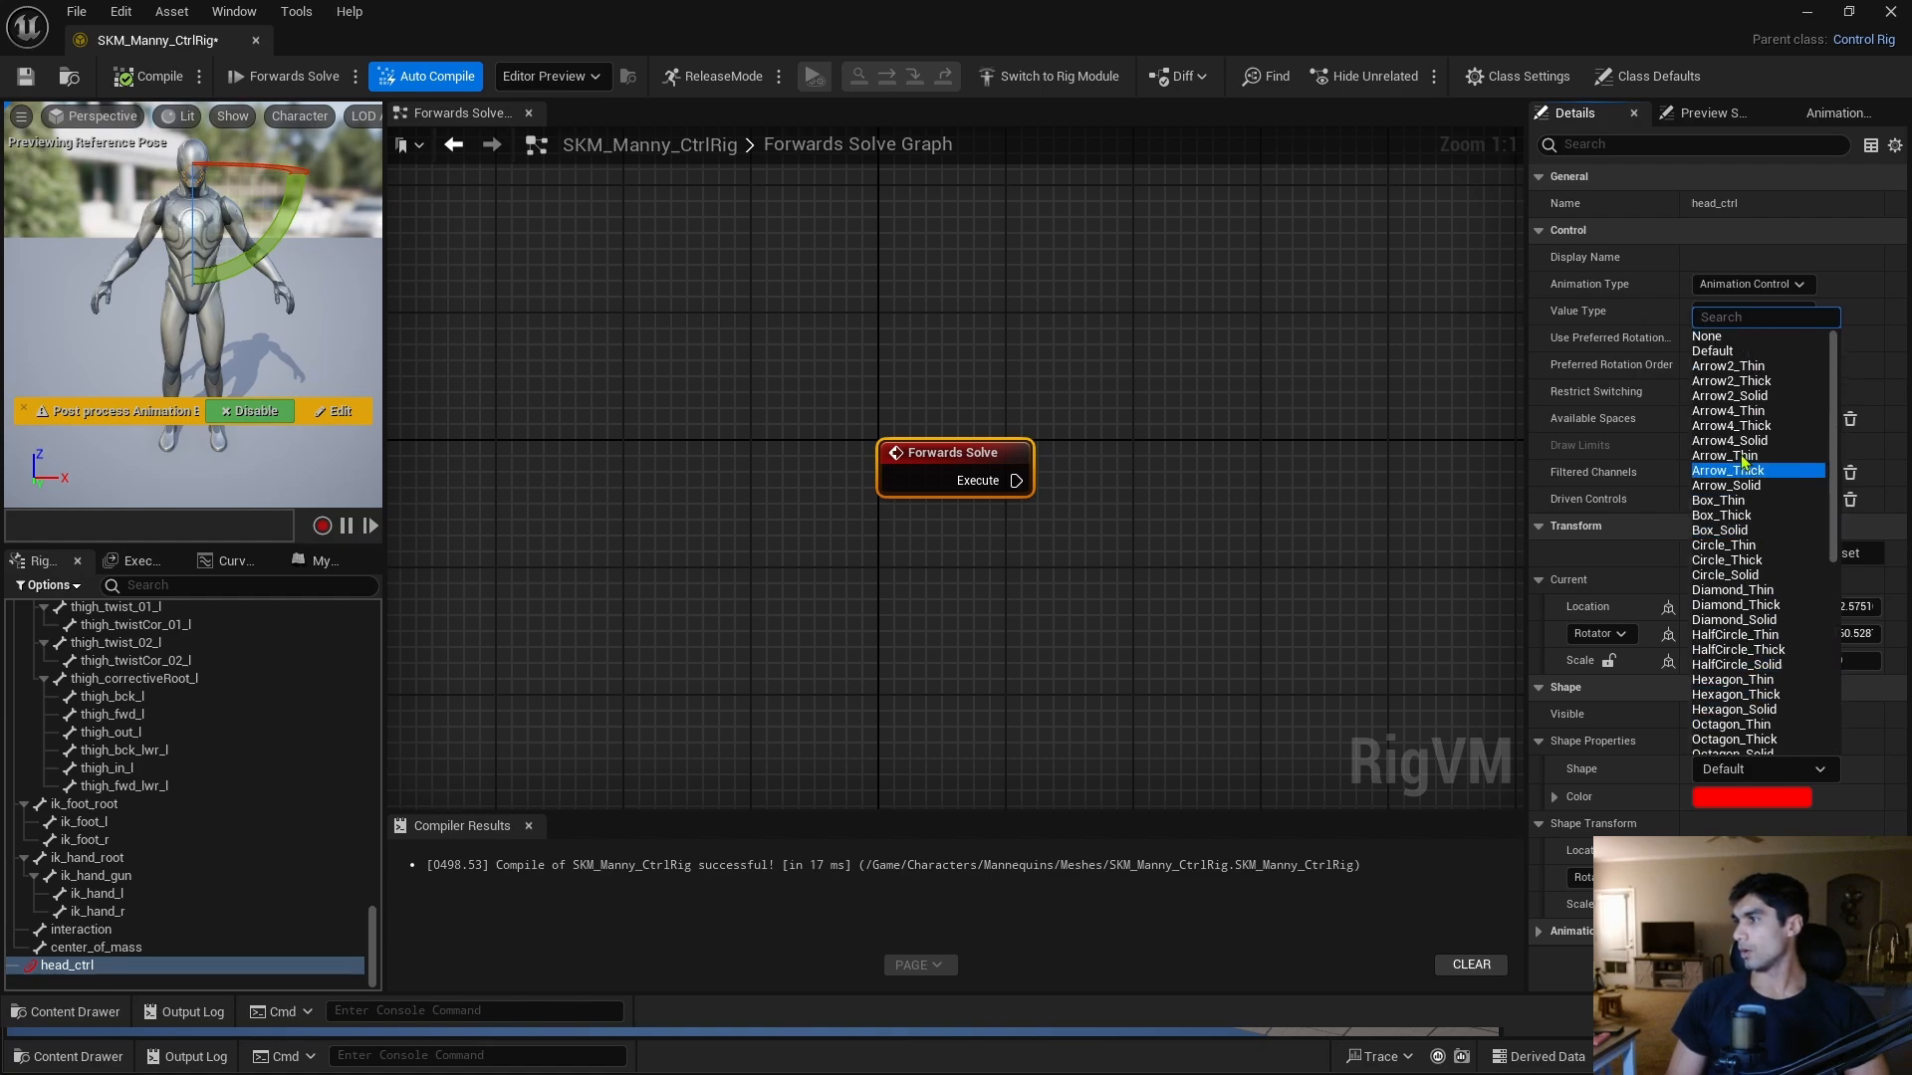
left_click(1759, 561)
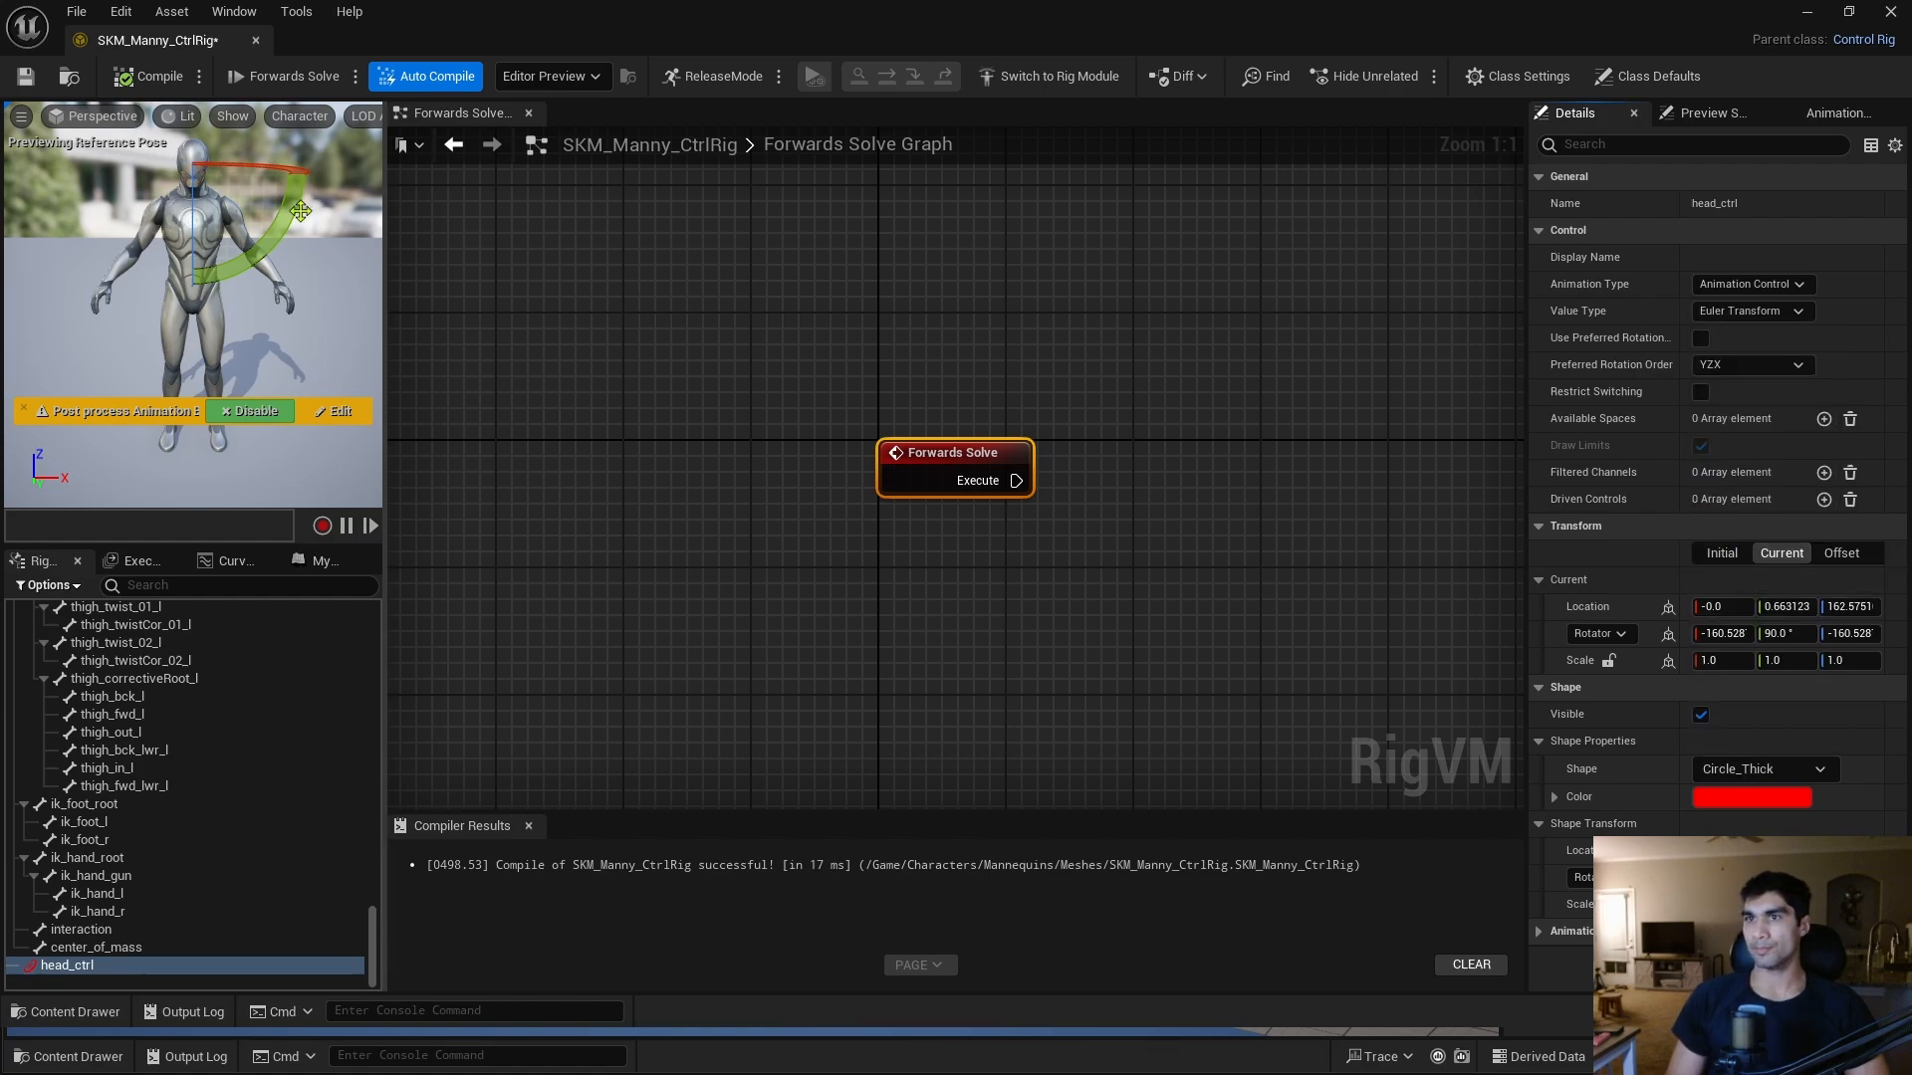
Add a Get Control node for head_ctrl to the graph and place it below the Forwards Solve node.
right_click_drag(265, 306, 150, 307)
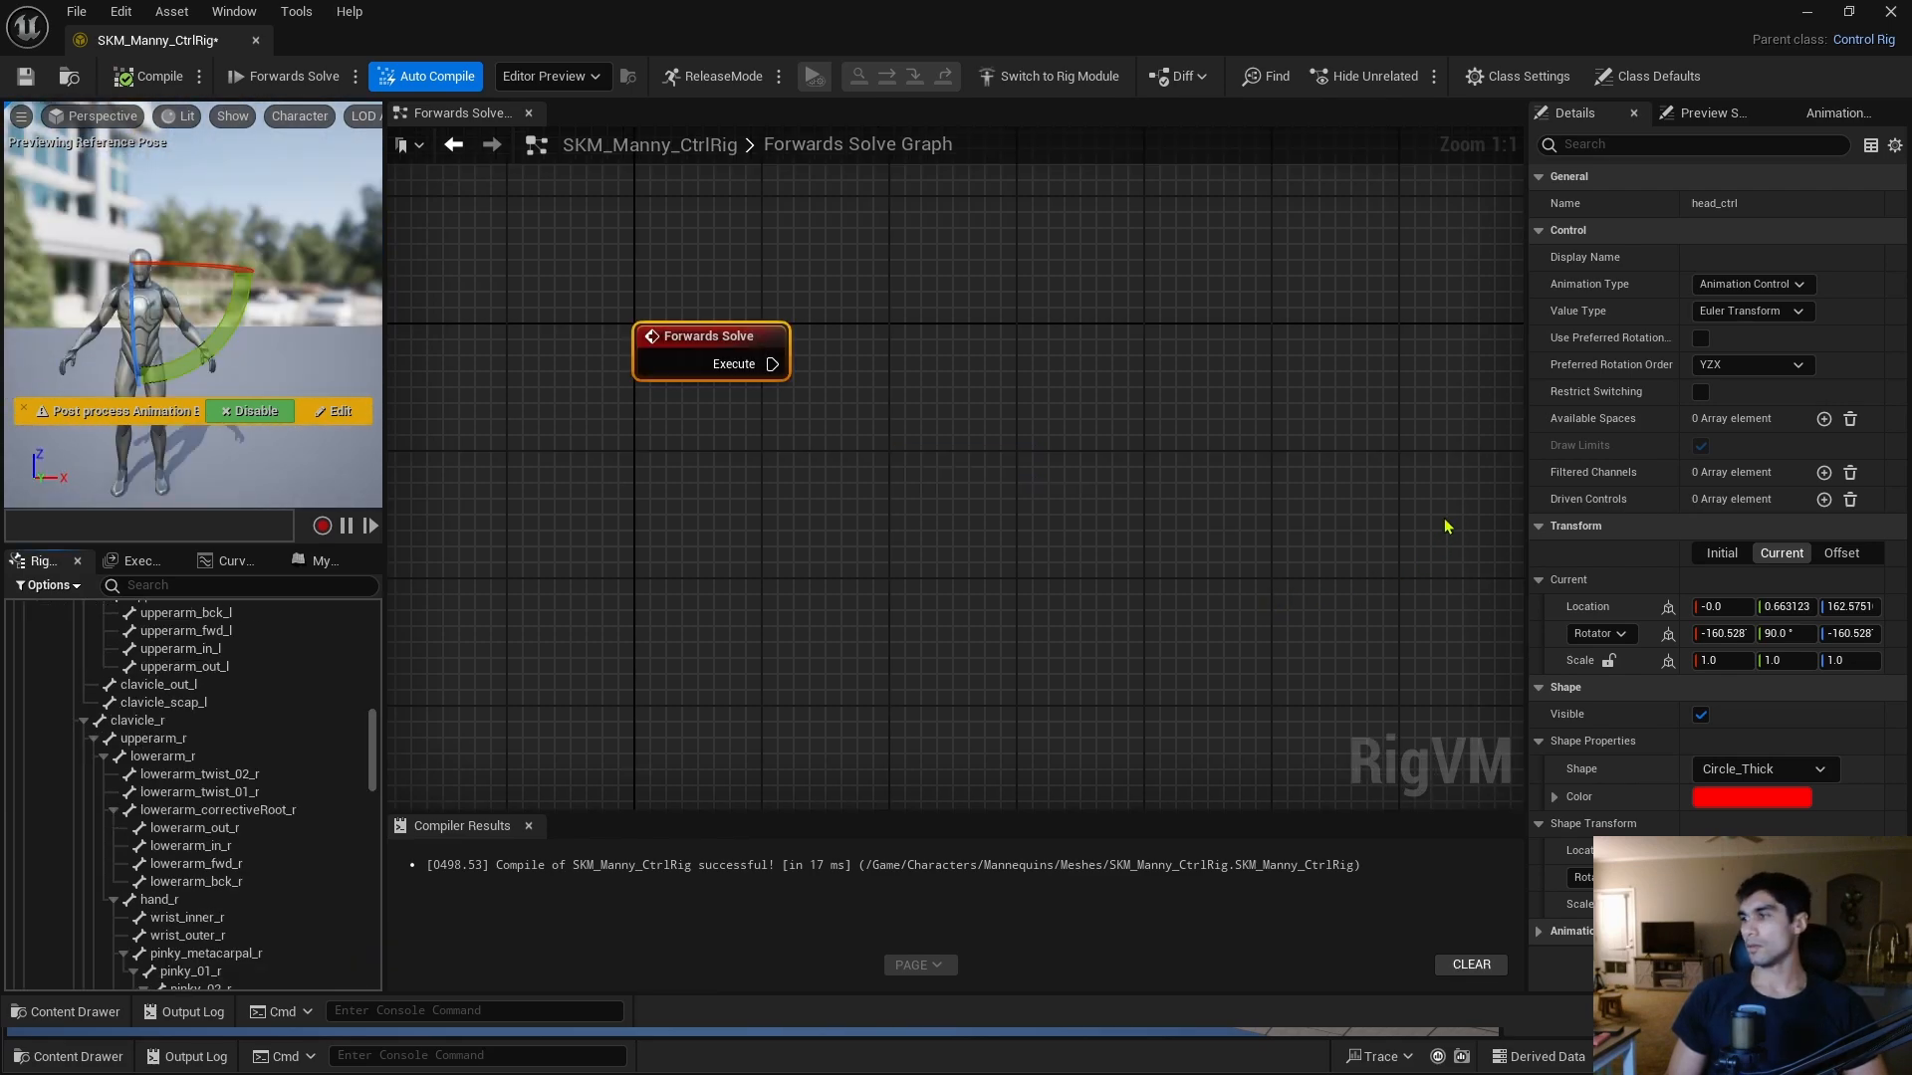
scroll(248, 827, "down", 12)
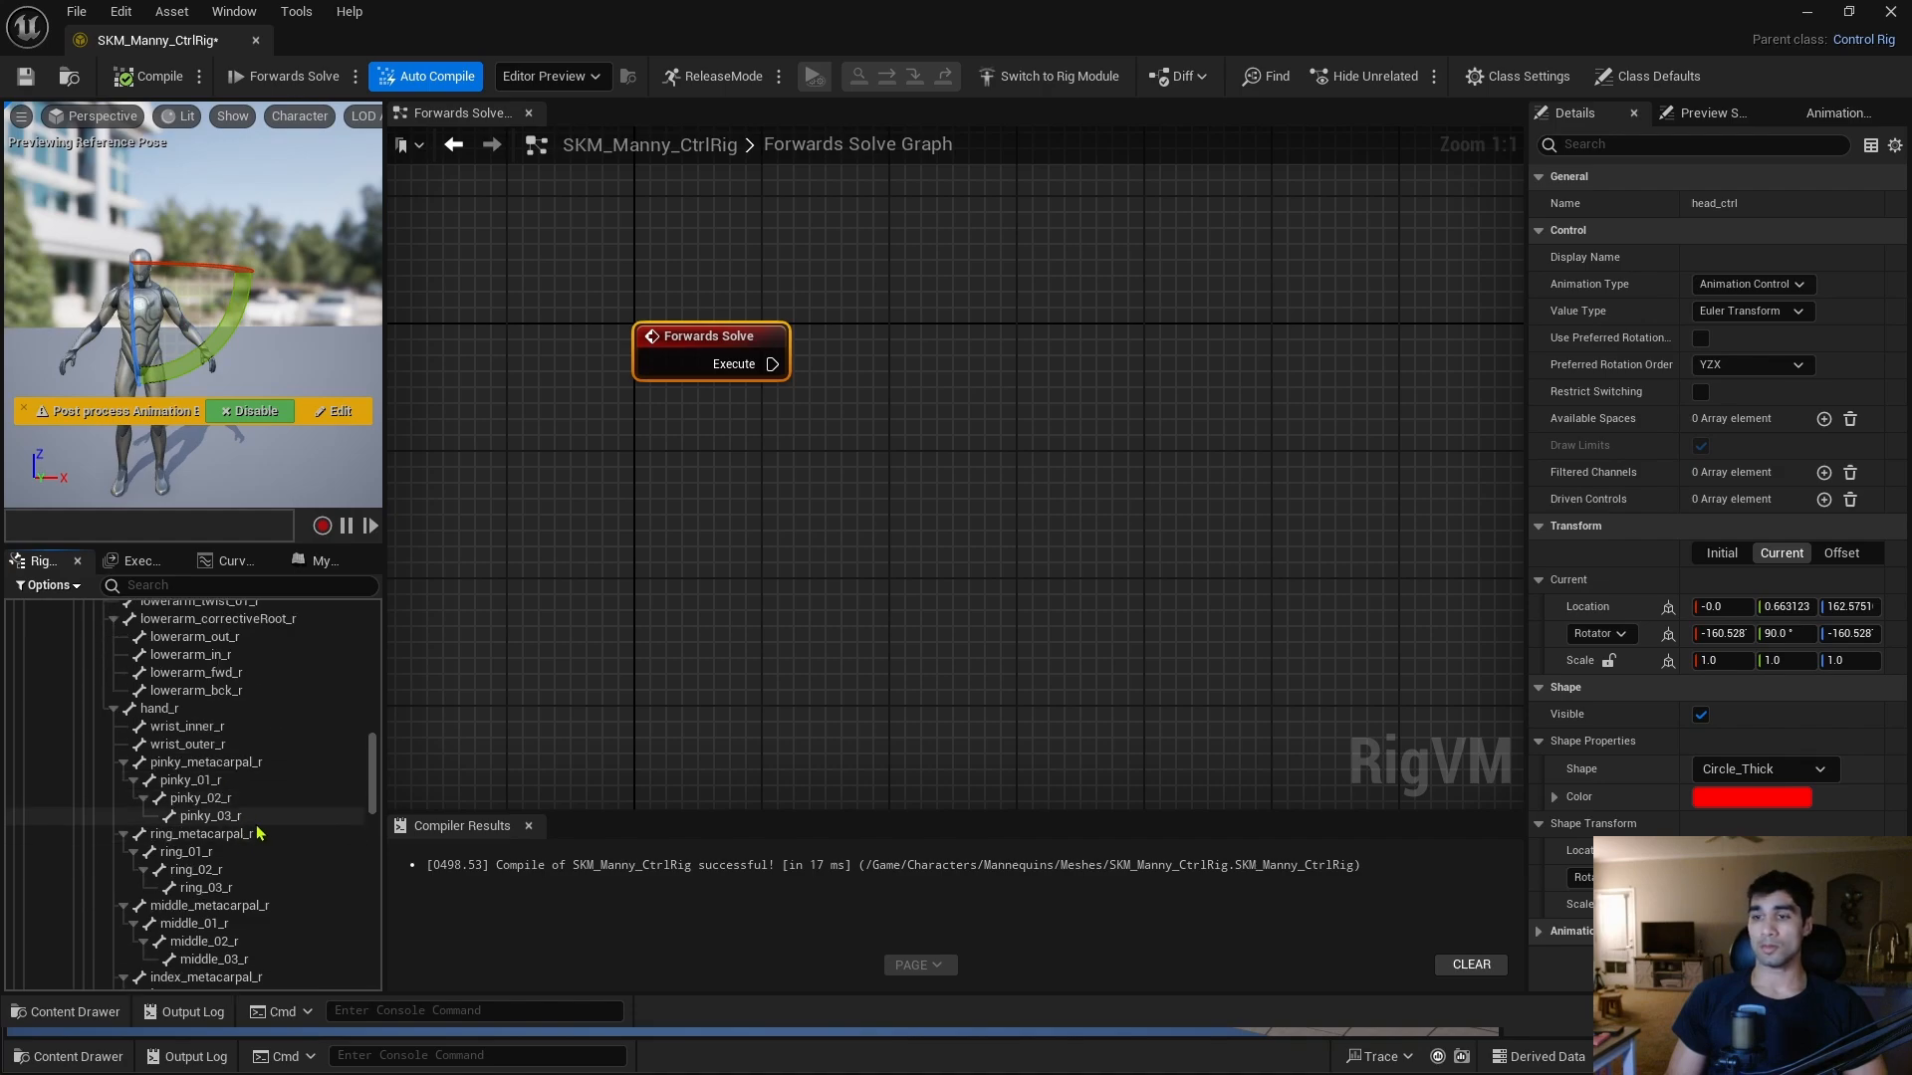
scroll(279, 804, "down", 10)
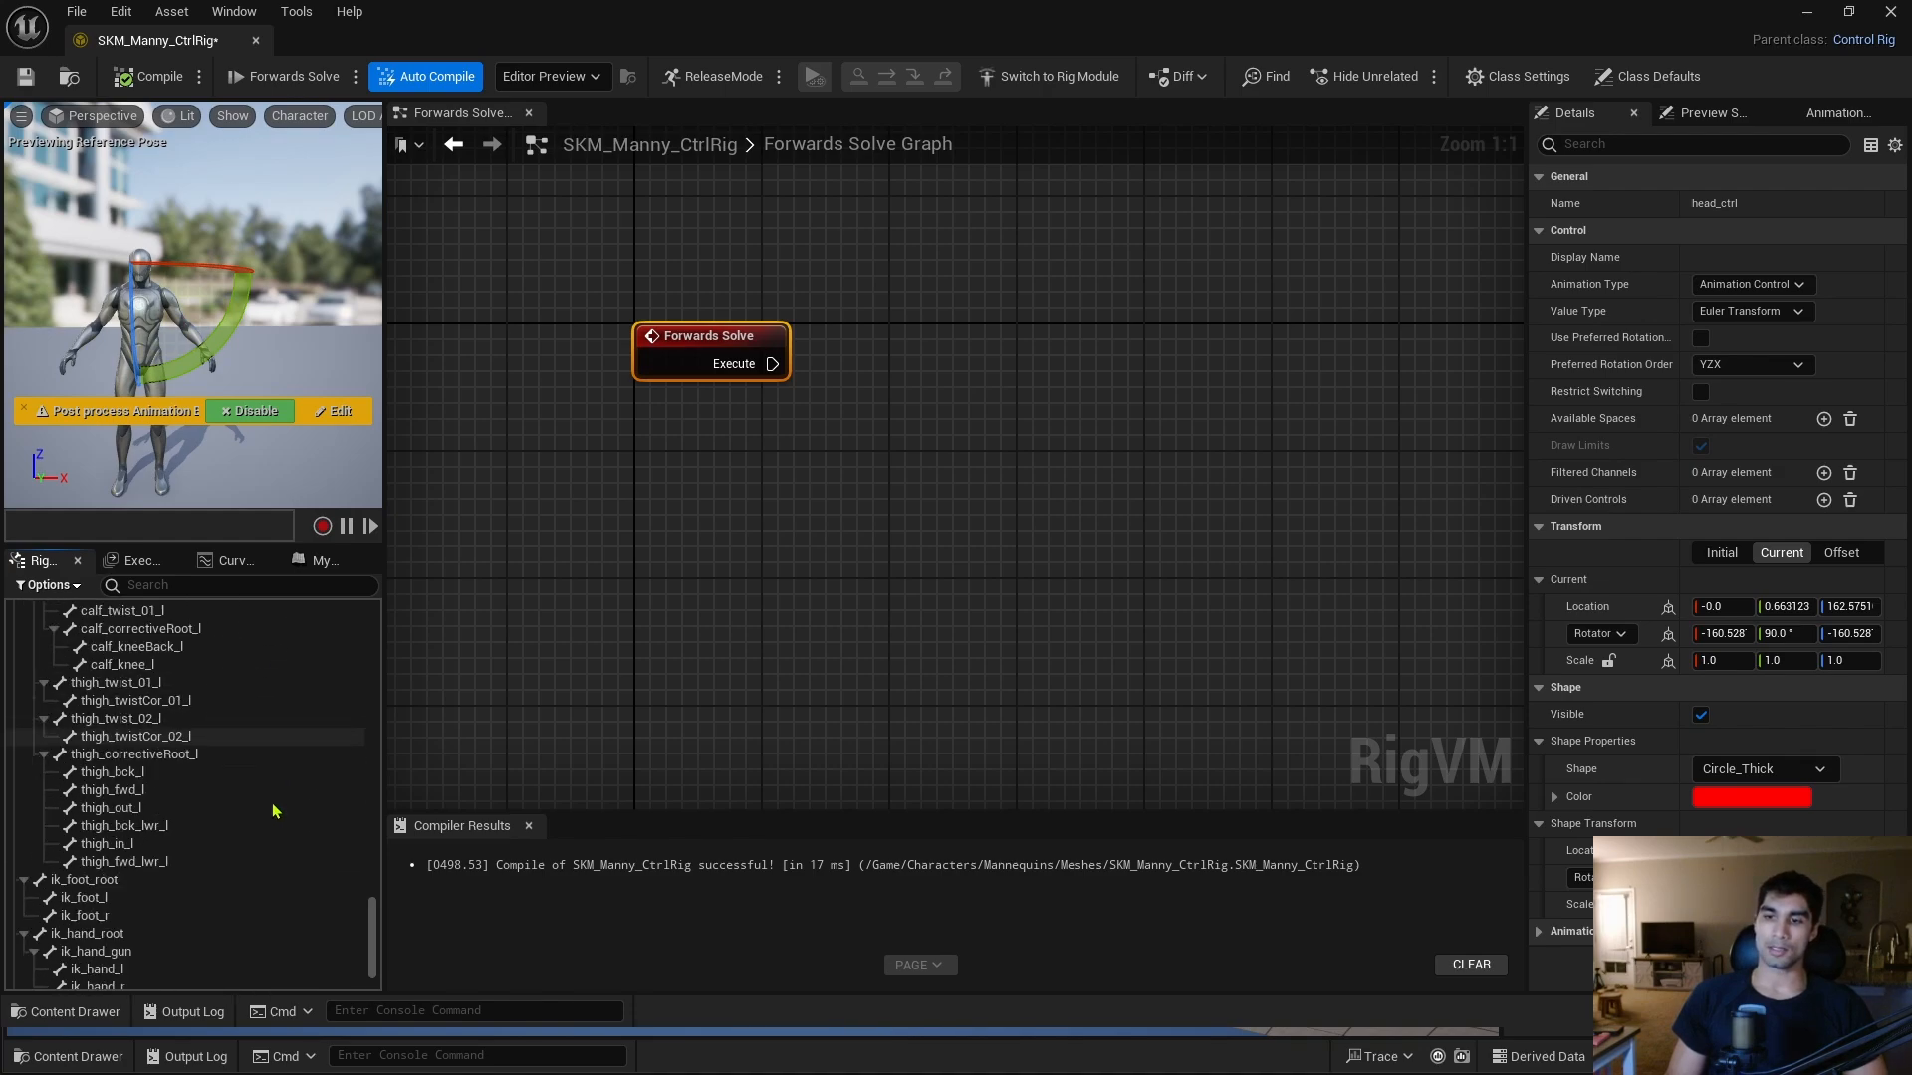
left_click_drag(127, 975, 687, 465)
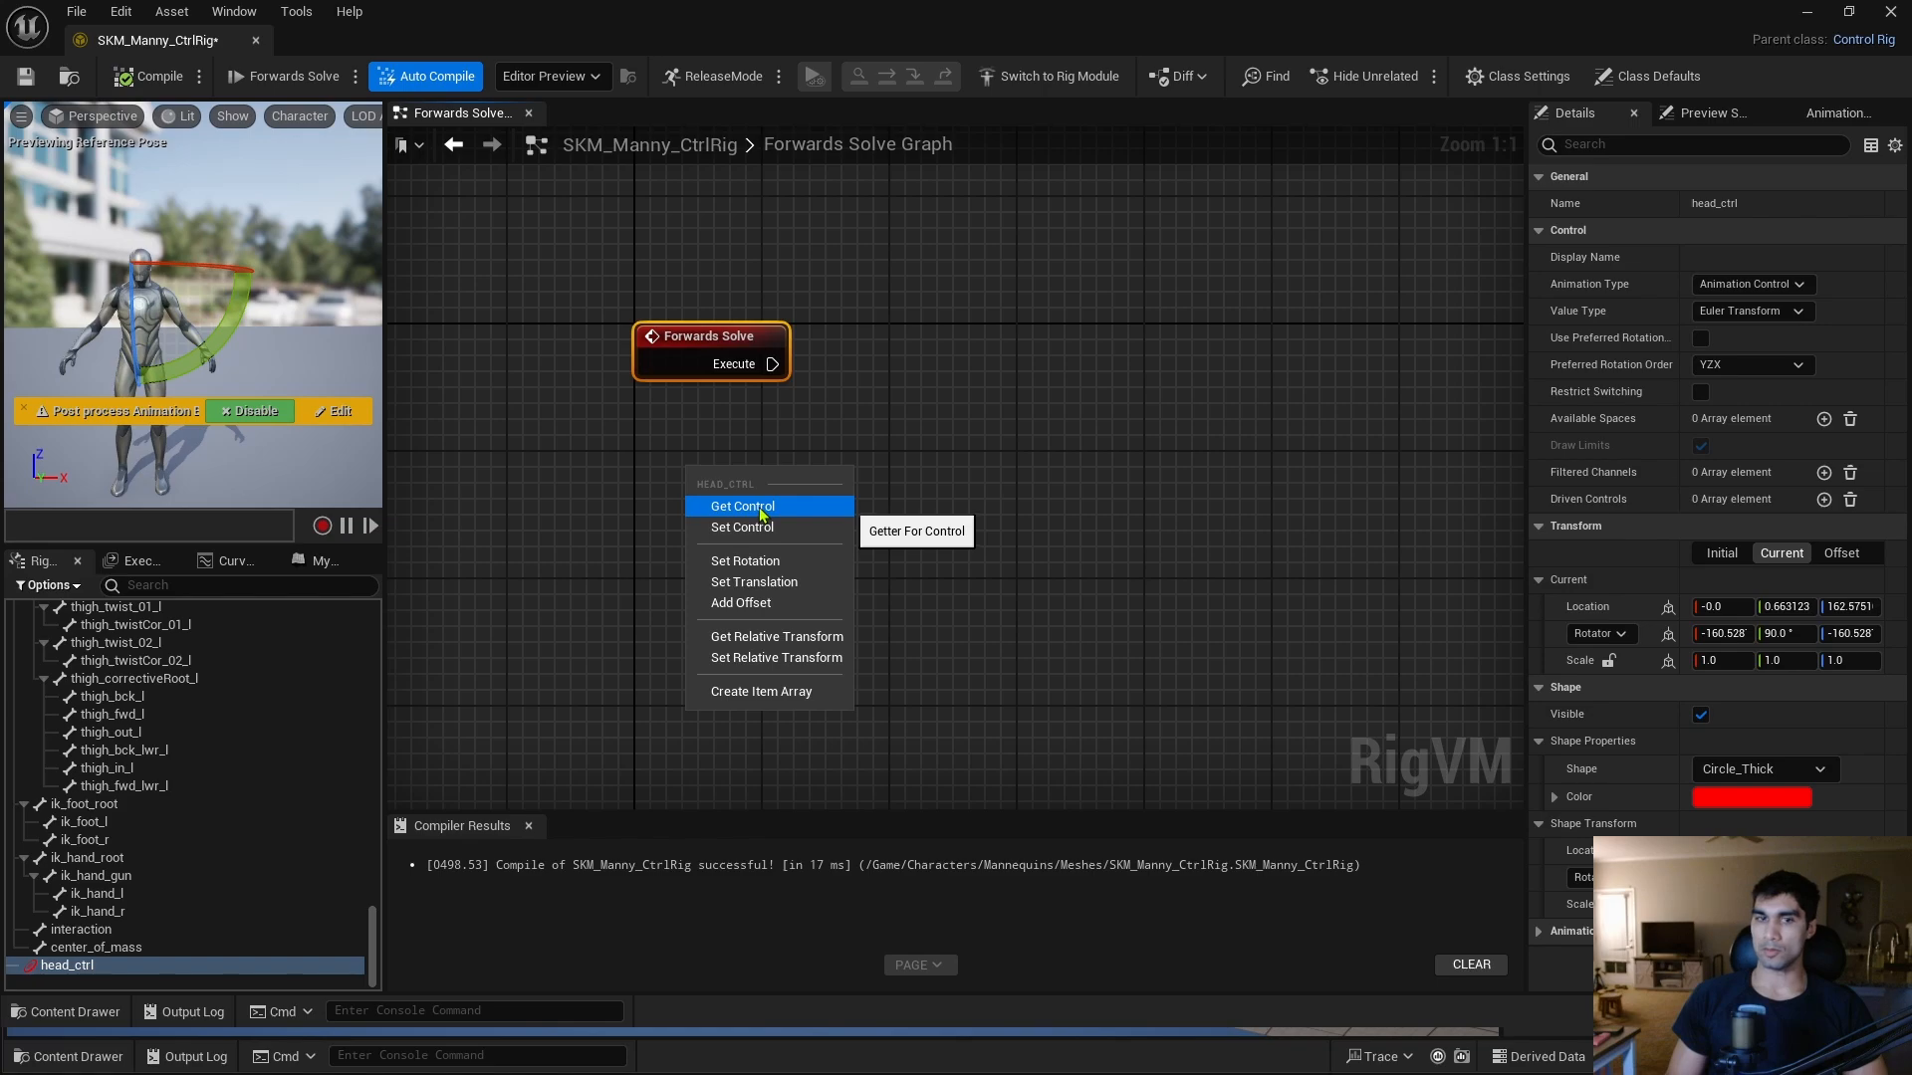
left_click(752, 510)
left_click_drag(866, 493, 793, 496)
right_click_drag(1195, 540, 1058, 594)
Add a Set Bone node for the head bone and connect the head_ctrl node's Transform output to its Value input.
scroll(299, 811, "up", 20)
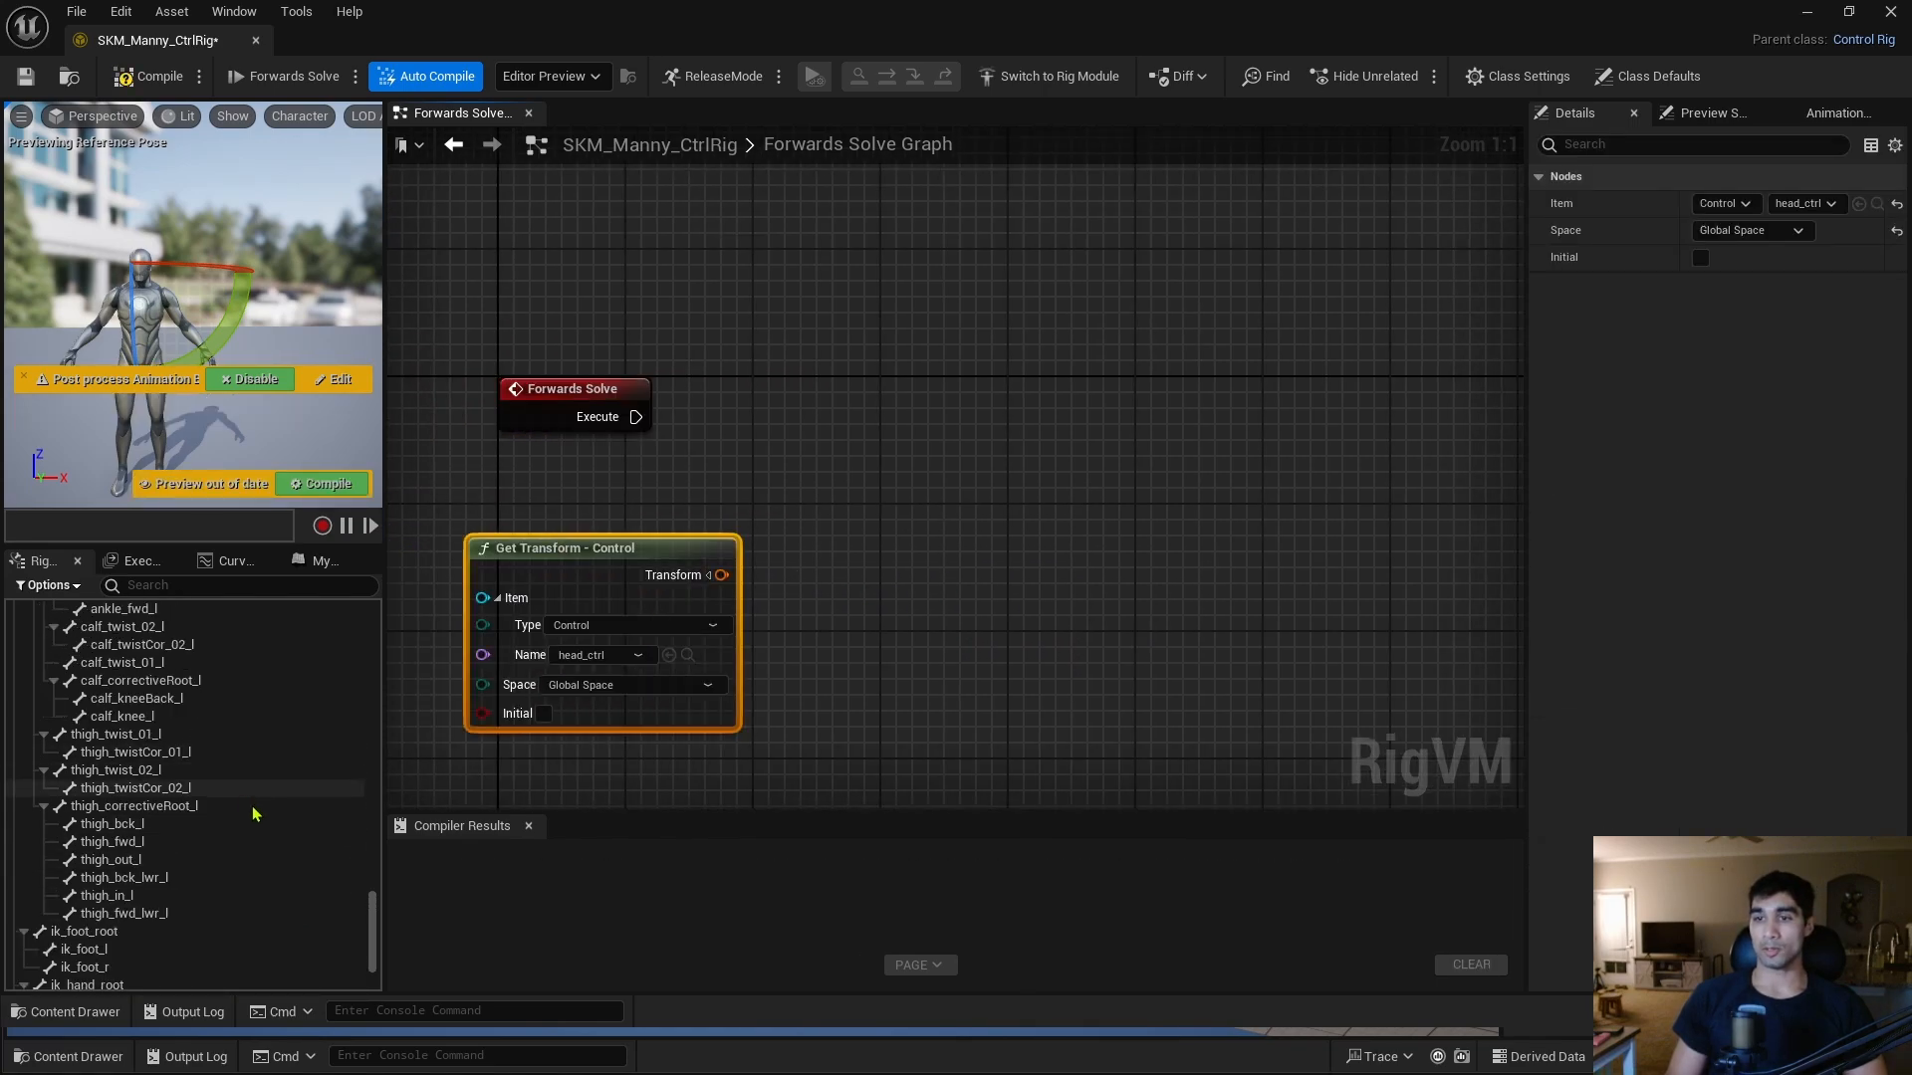
scroll(339, 819, "up", 20)
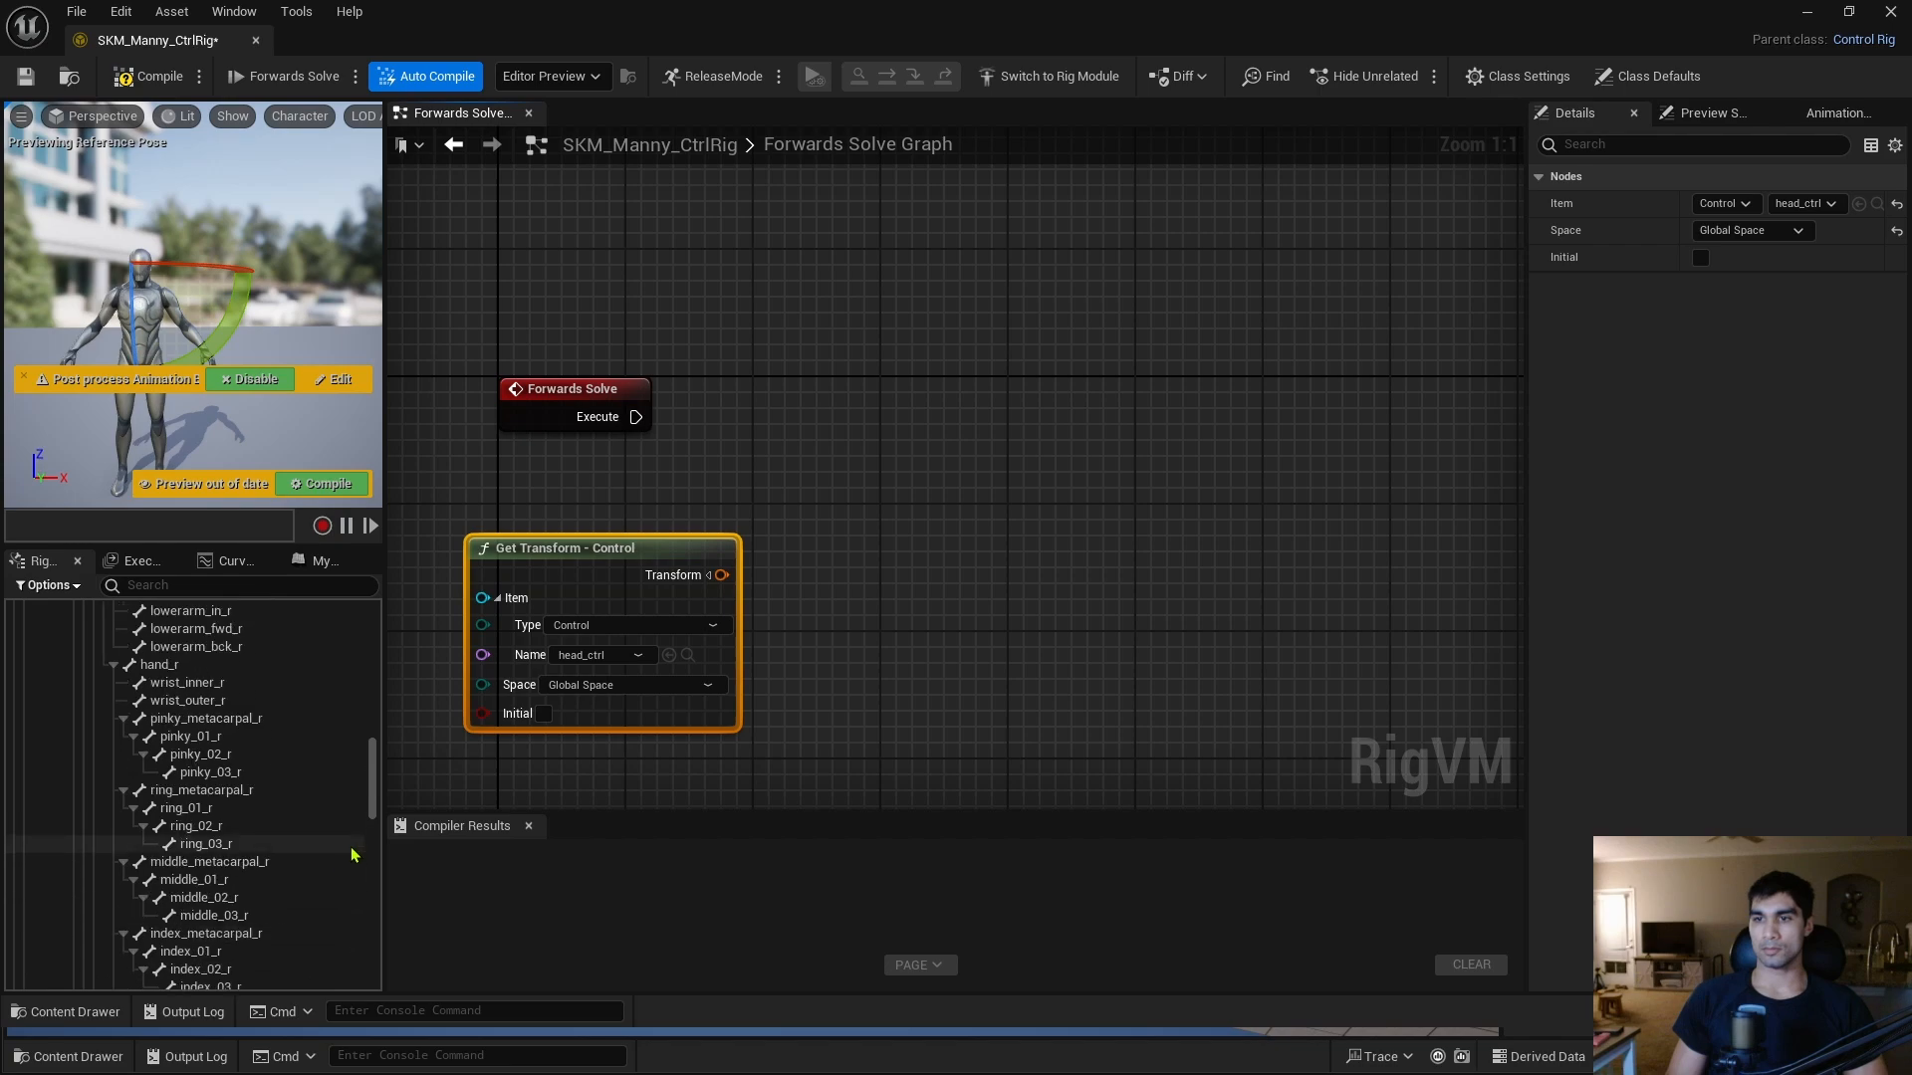
scroll(335, 842, "up", 15)
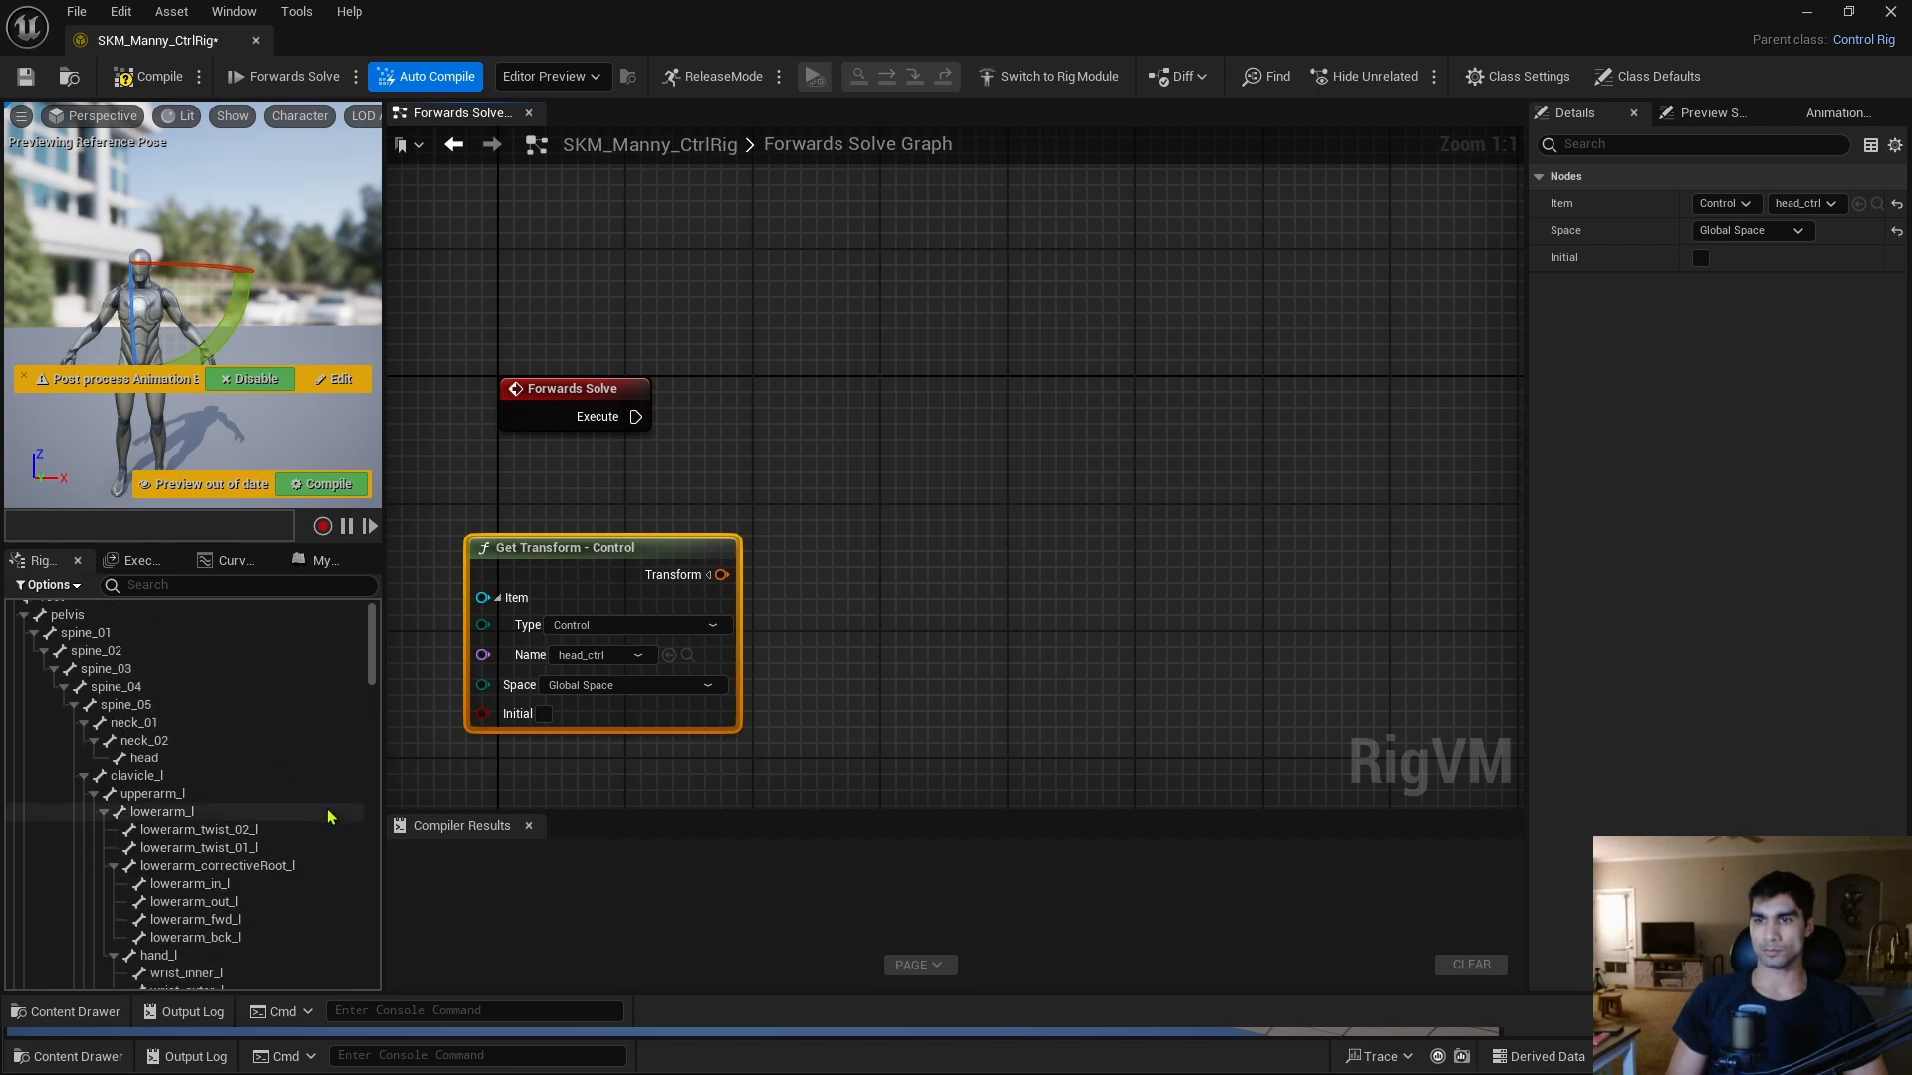
scroll(307, 828, "down", 20)
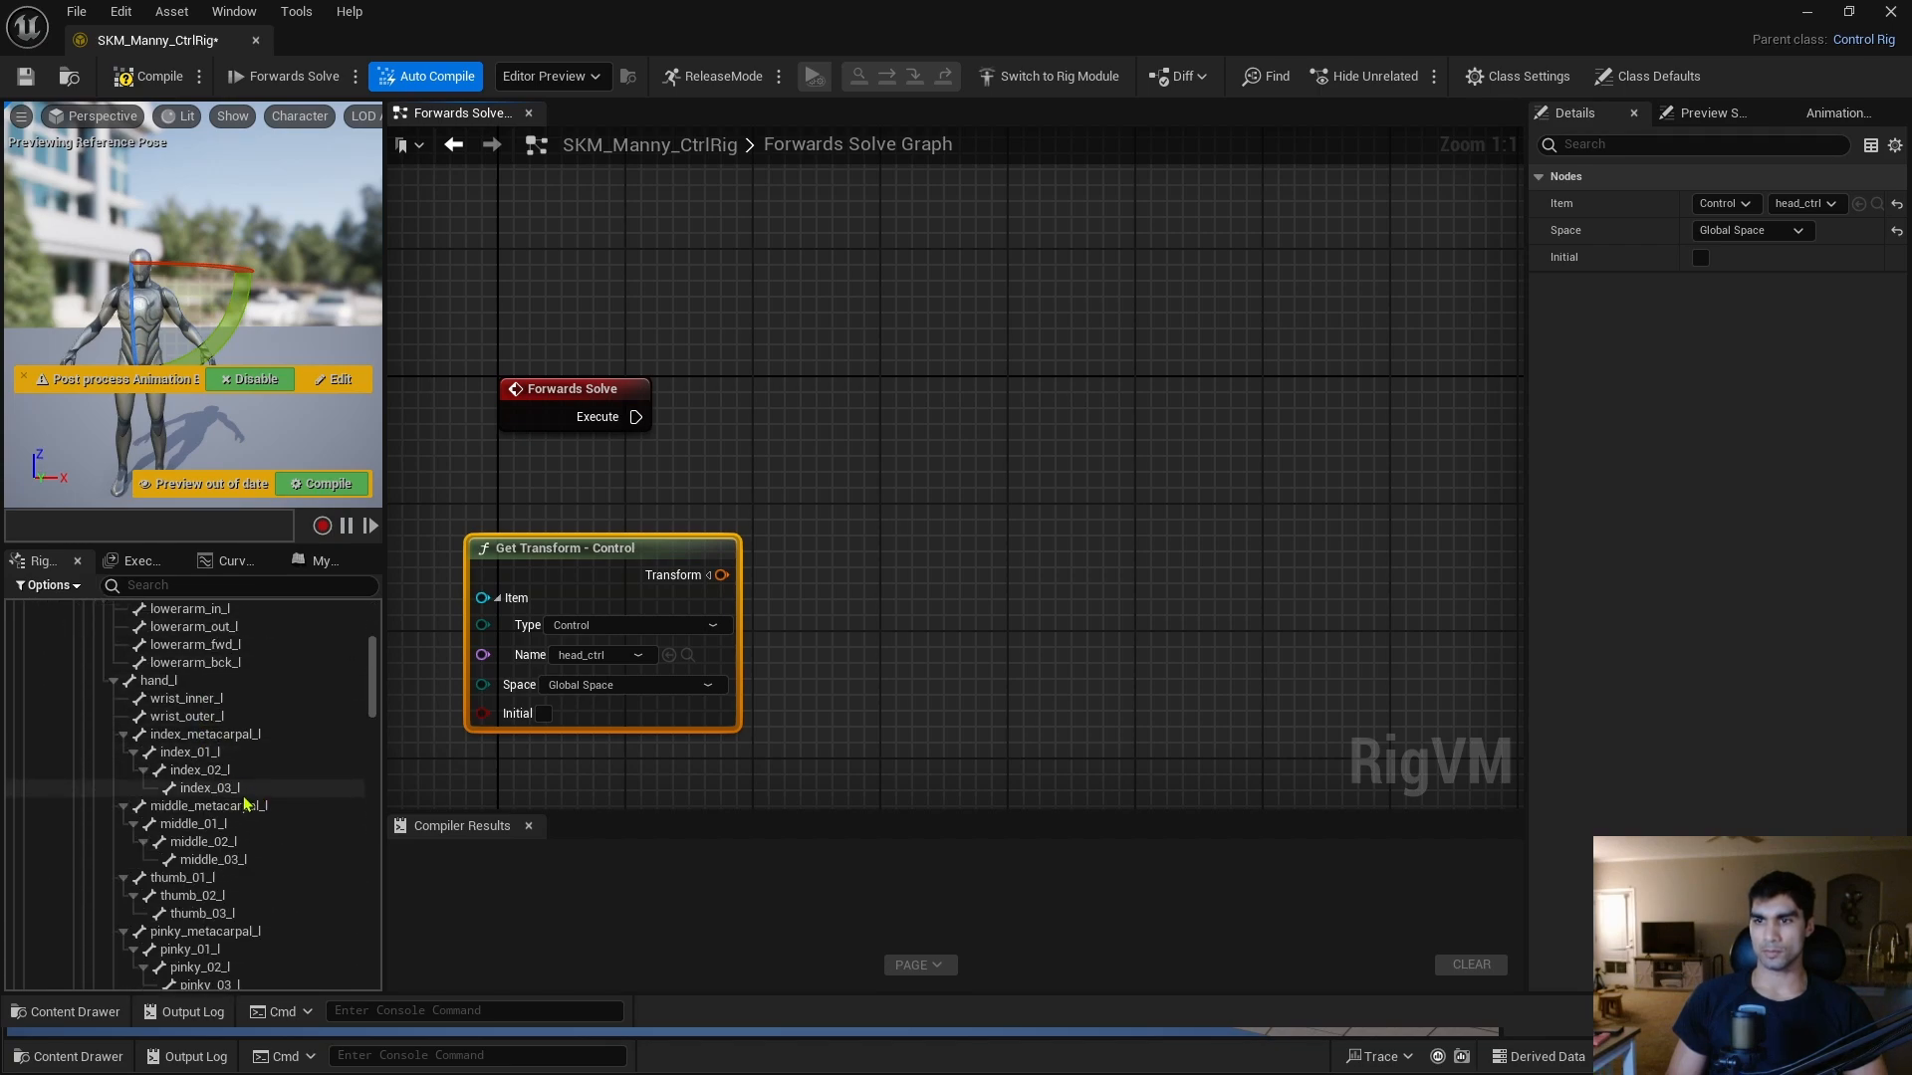
scroll(249, 794, "down", 5)
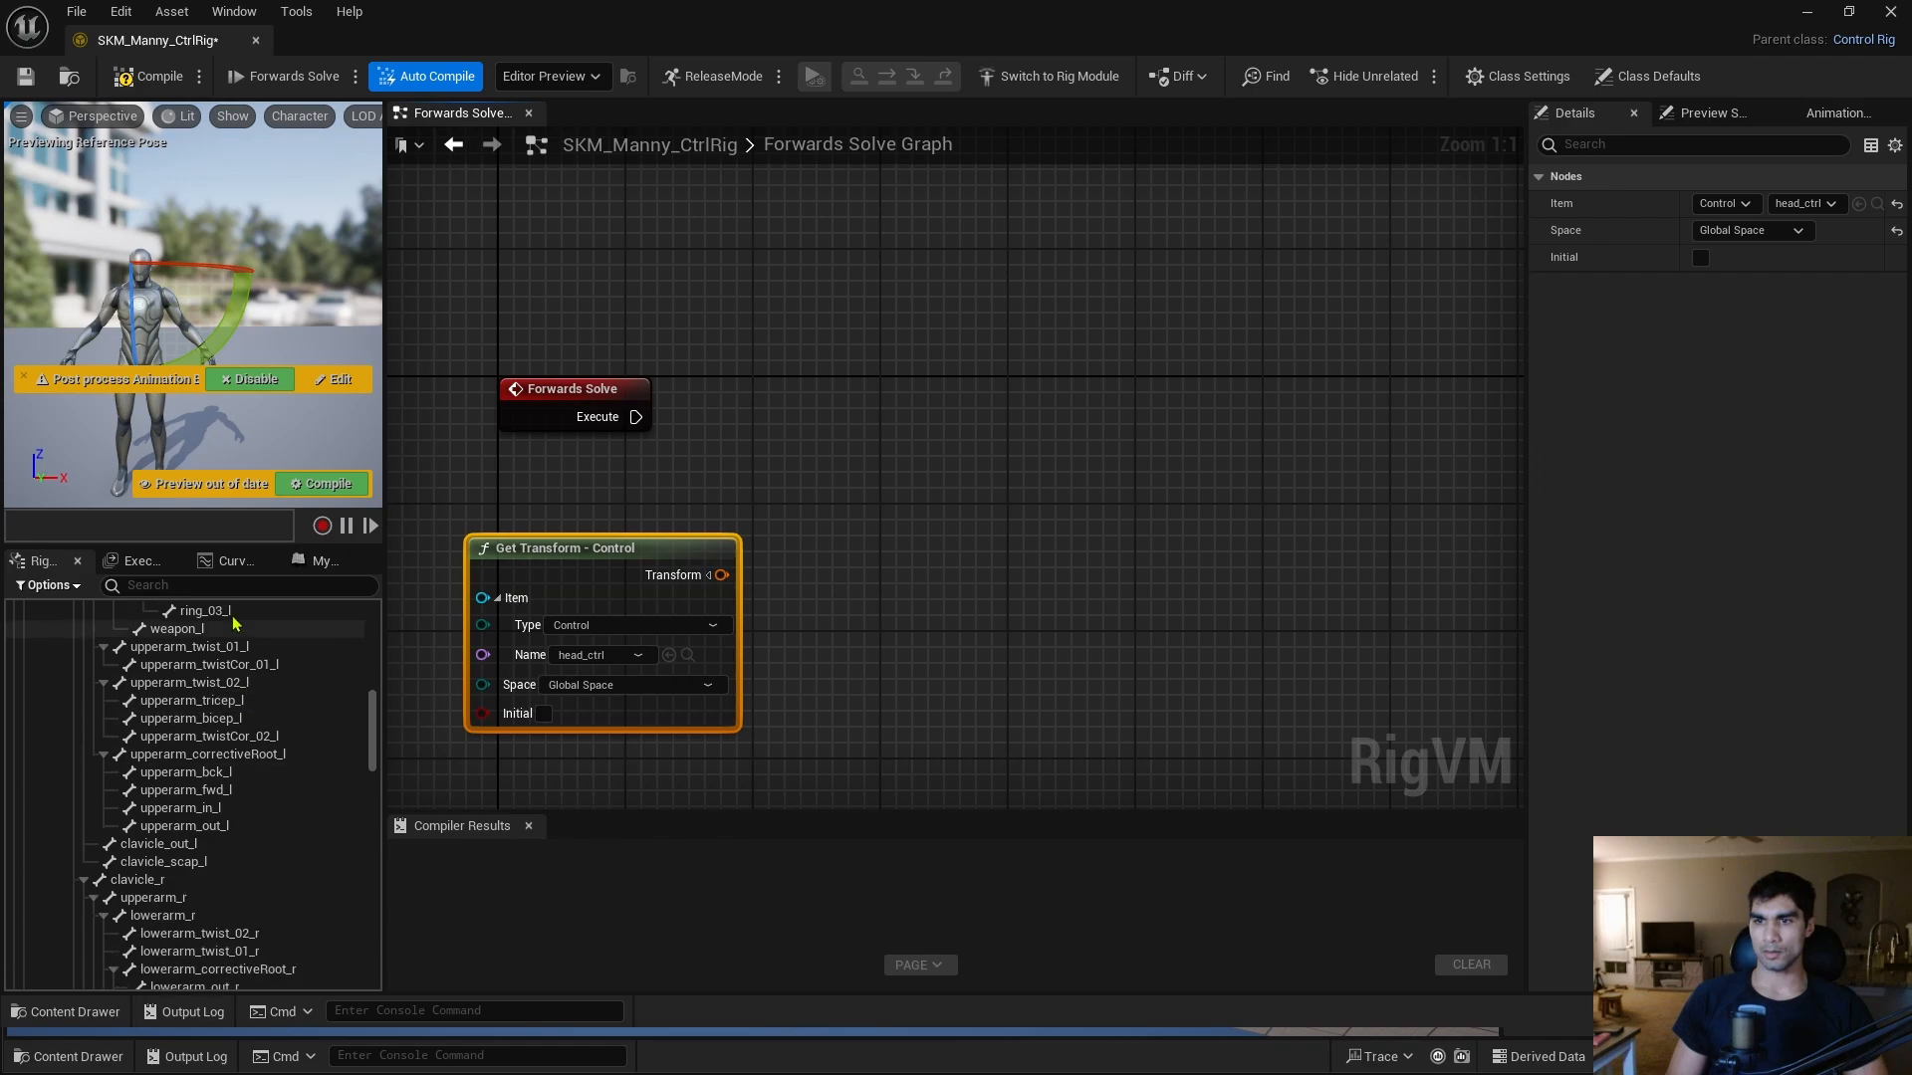
left_click(200, 587)
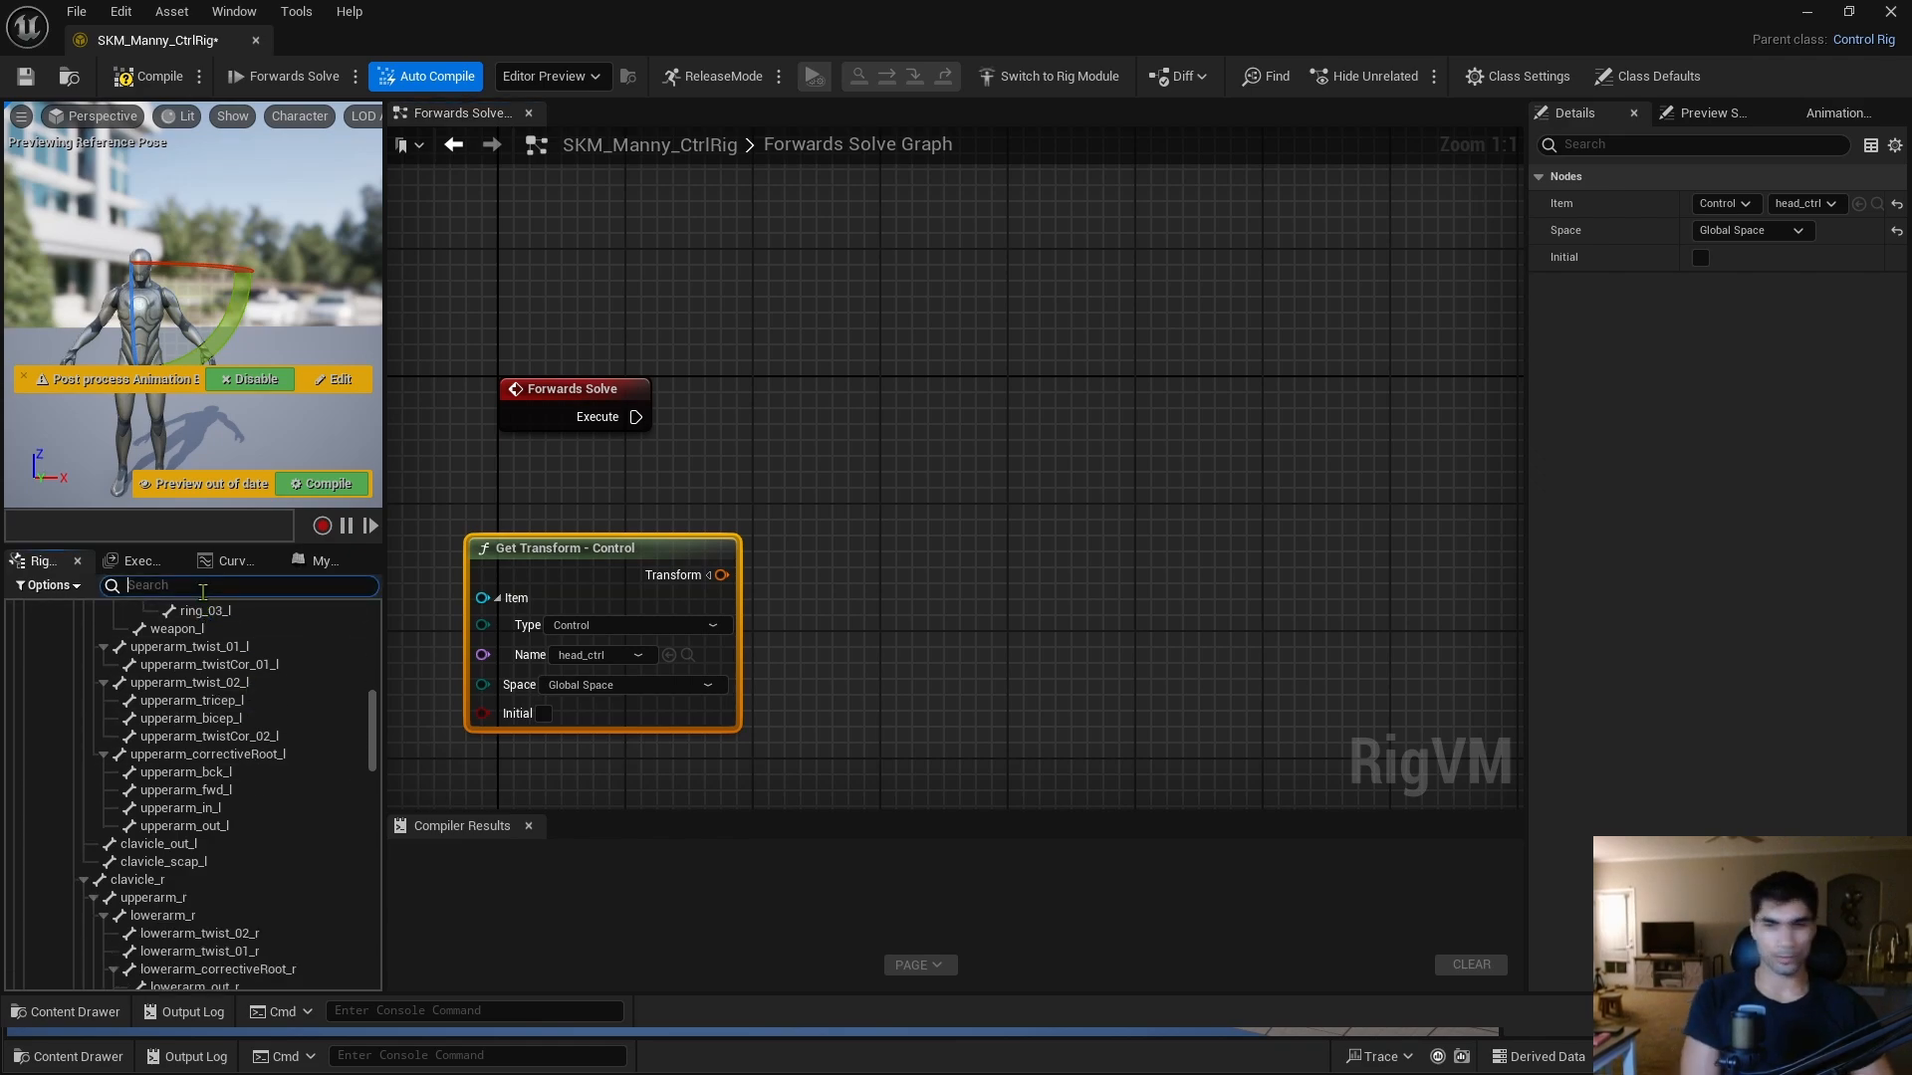
type("head")
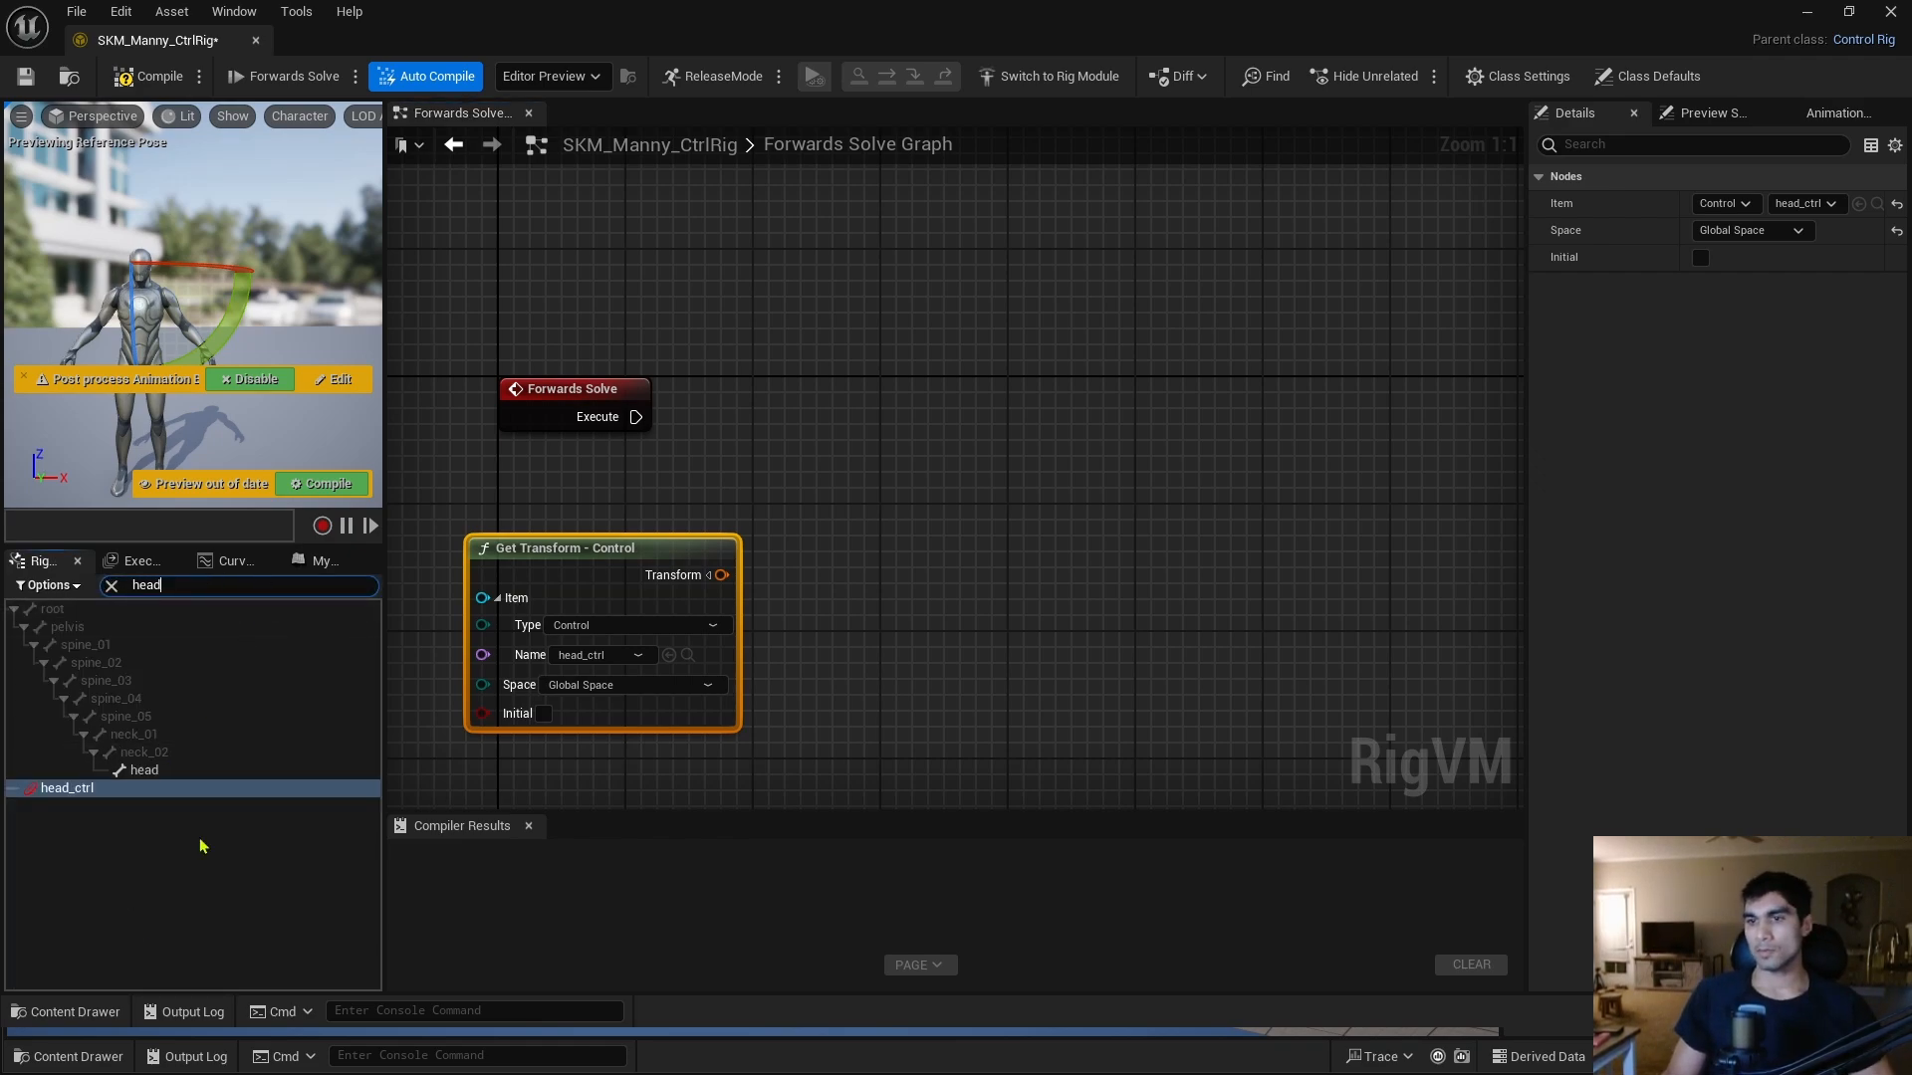
left_click_drag(205, 773, 856, 389)
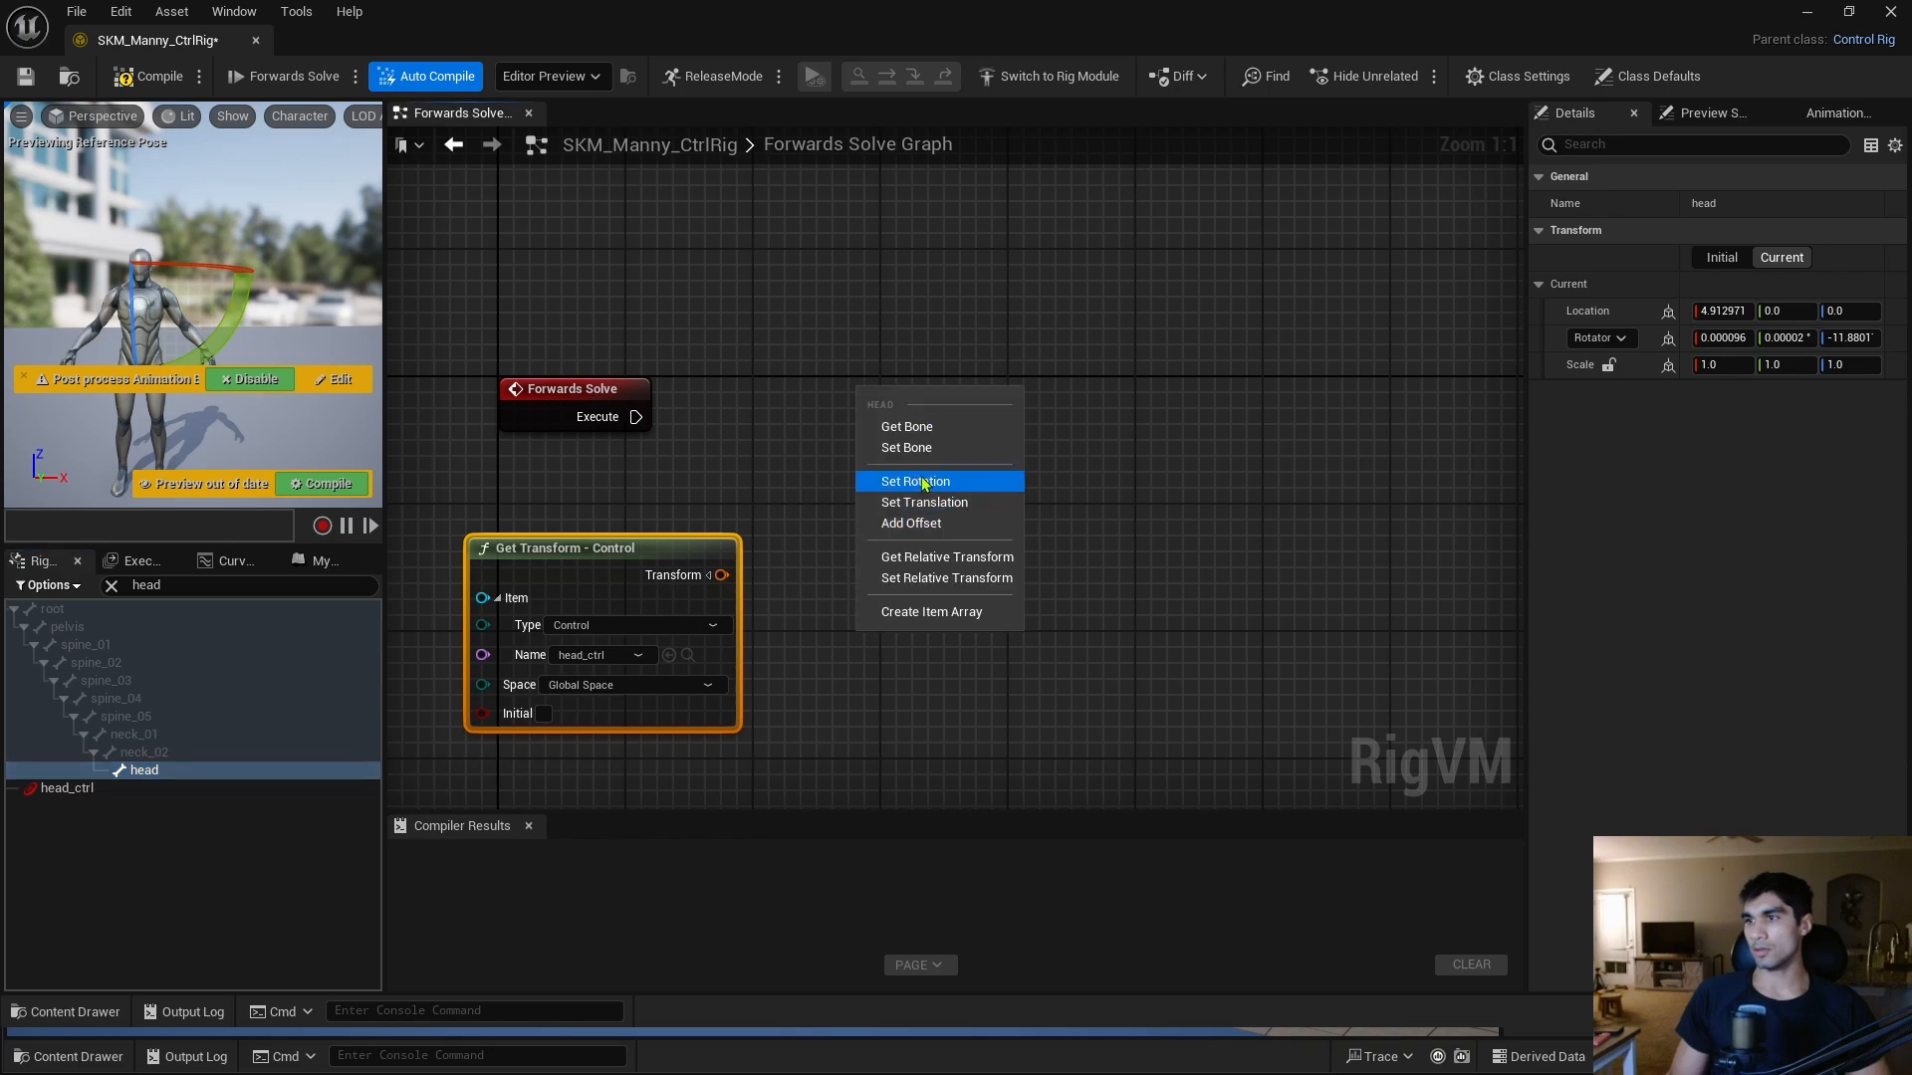
left_click(911, 451)
left_click(111, 586)
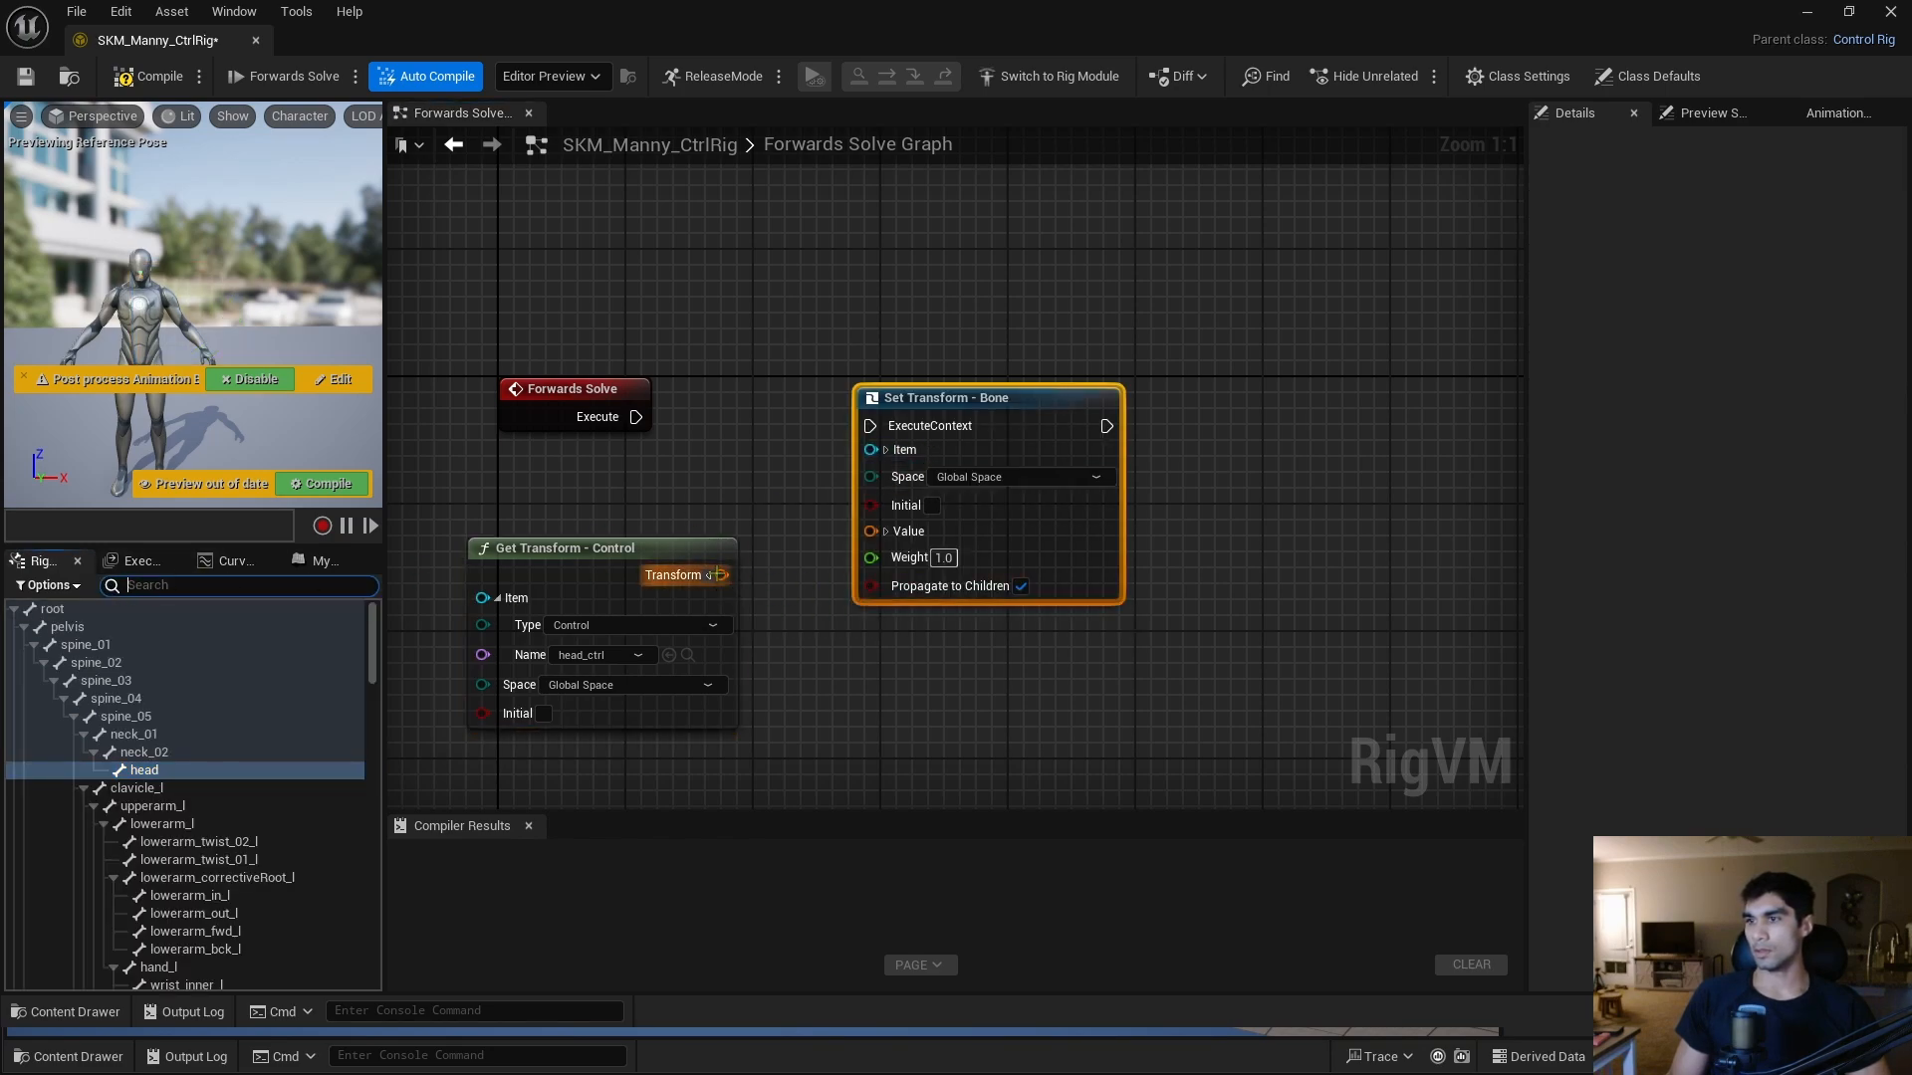
left_click_drag(720, 575, 892, 530)
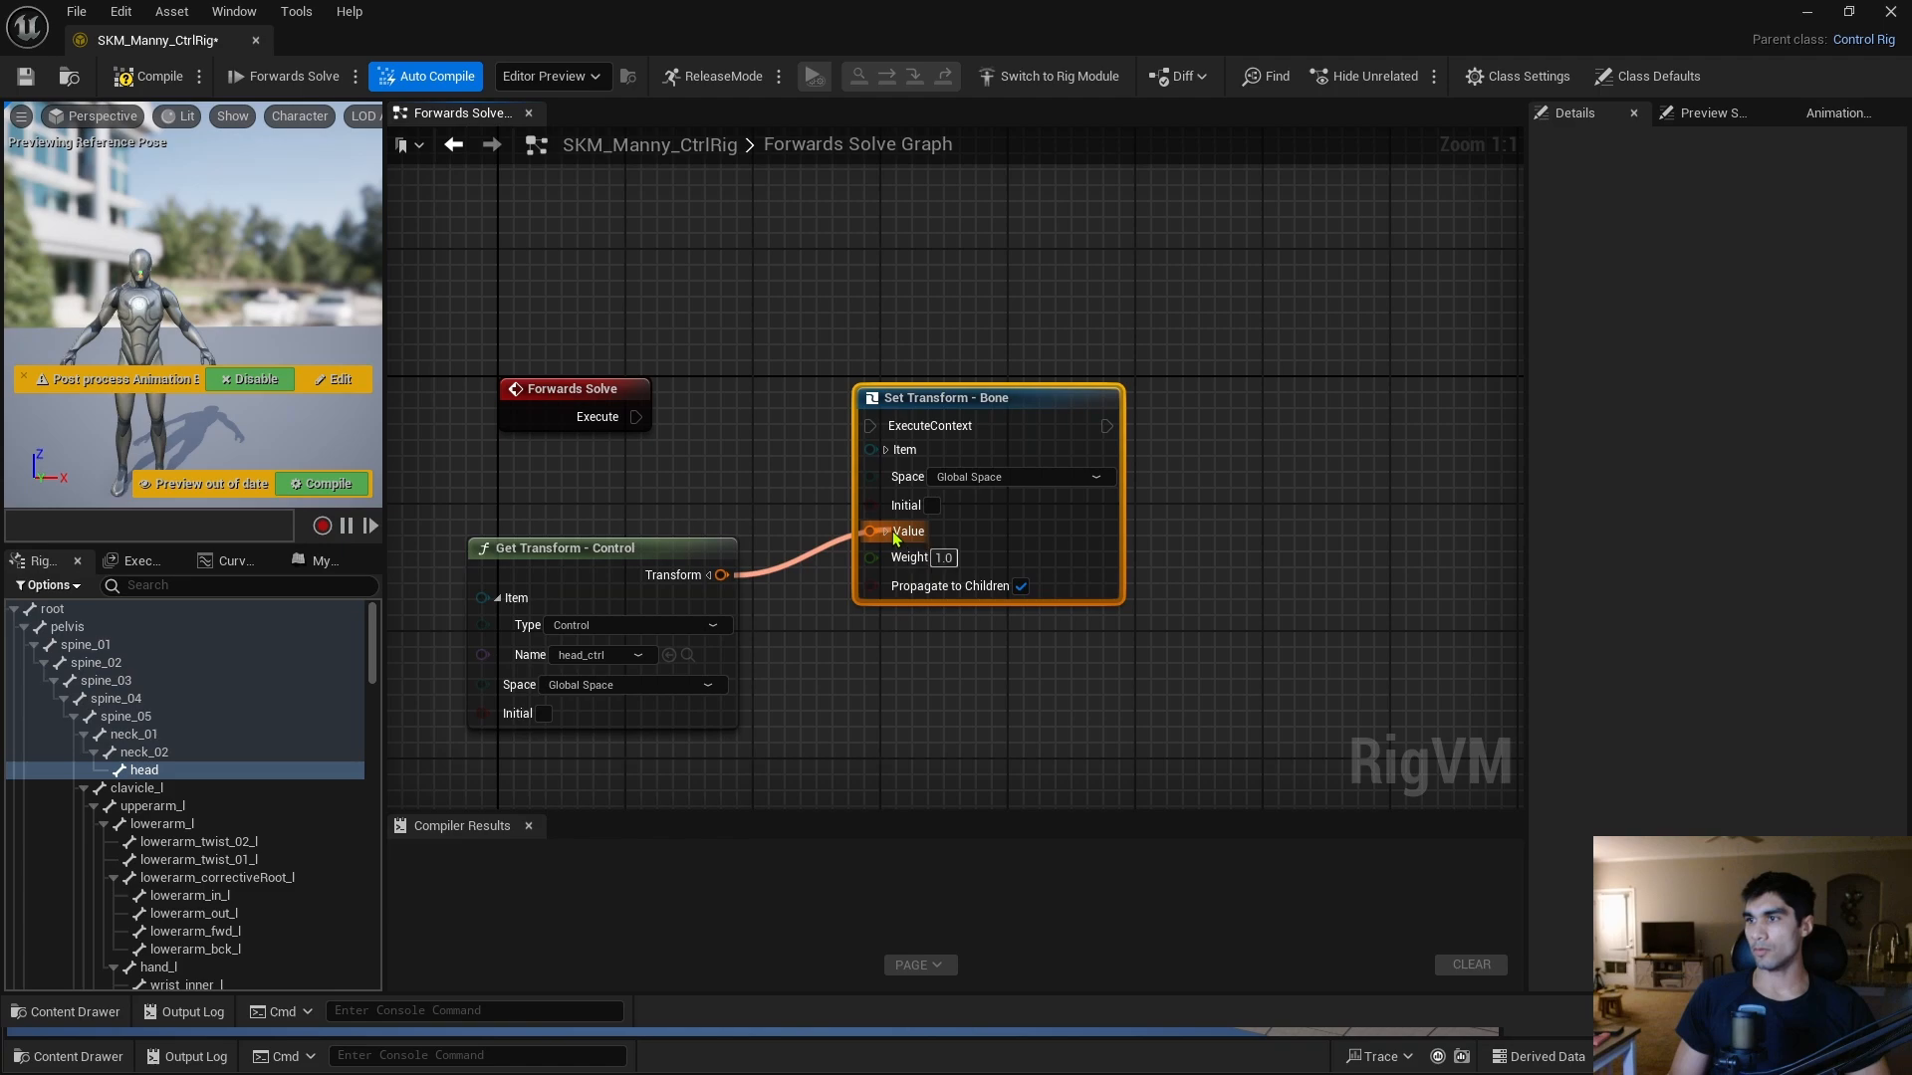
Connect the Forwards Solve node's Execute output to the Set Transform - Bone node's ExecuteContext and compile the rig.
left_click_drag(981, 399, 975, 373)
left_click_drag(635, 416, 989, 409)
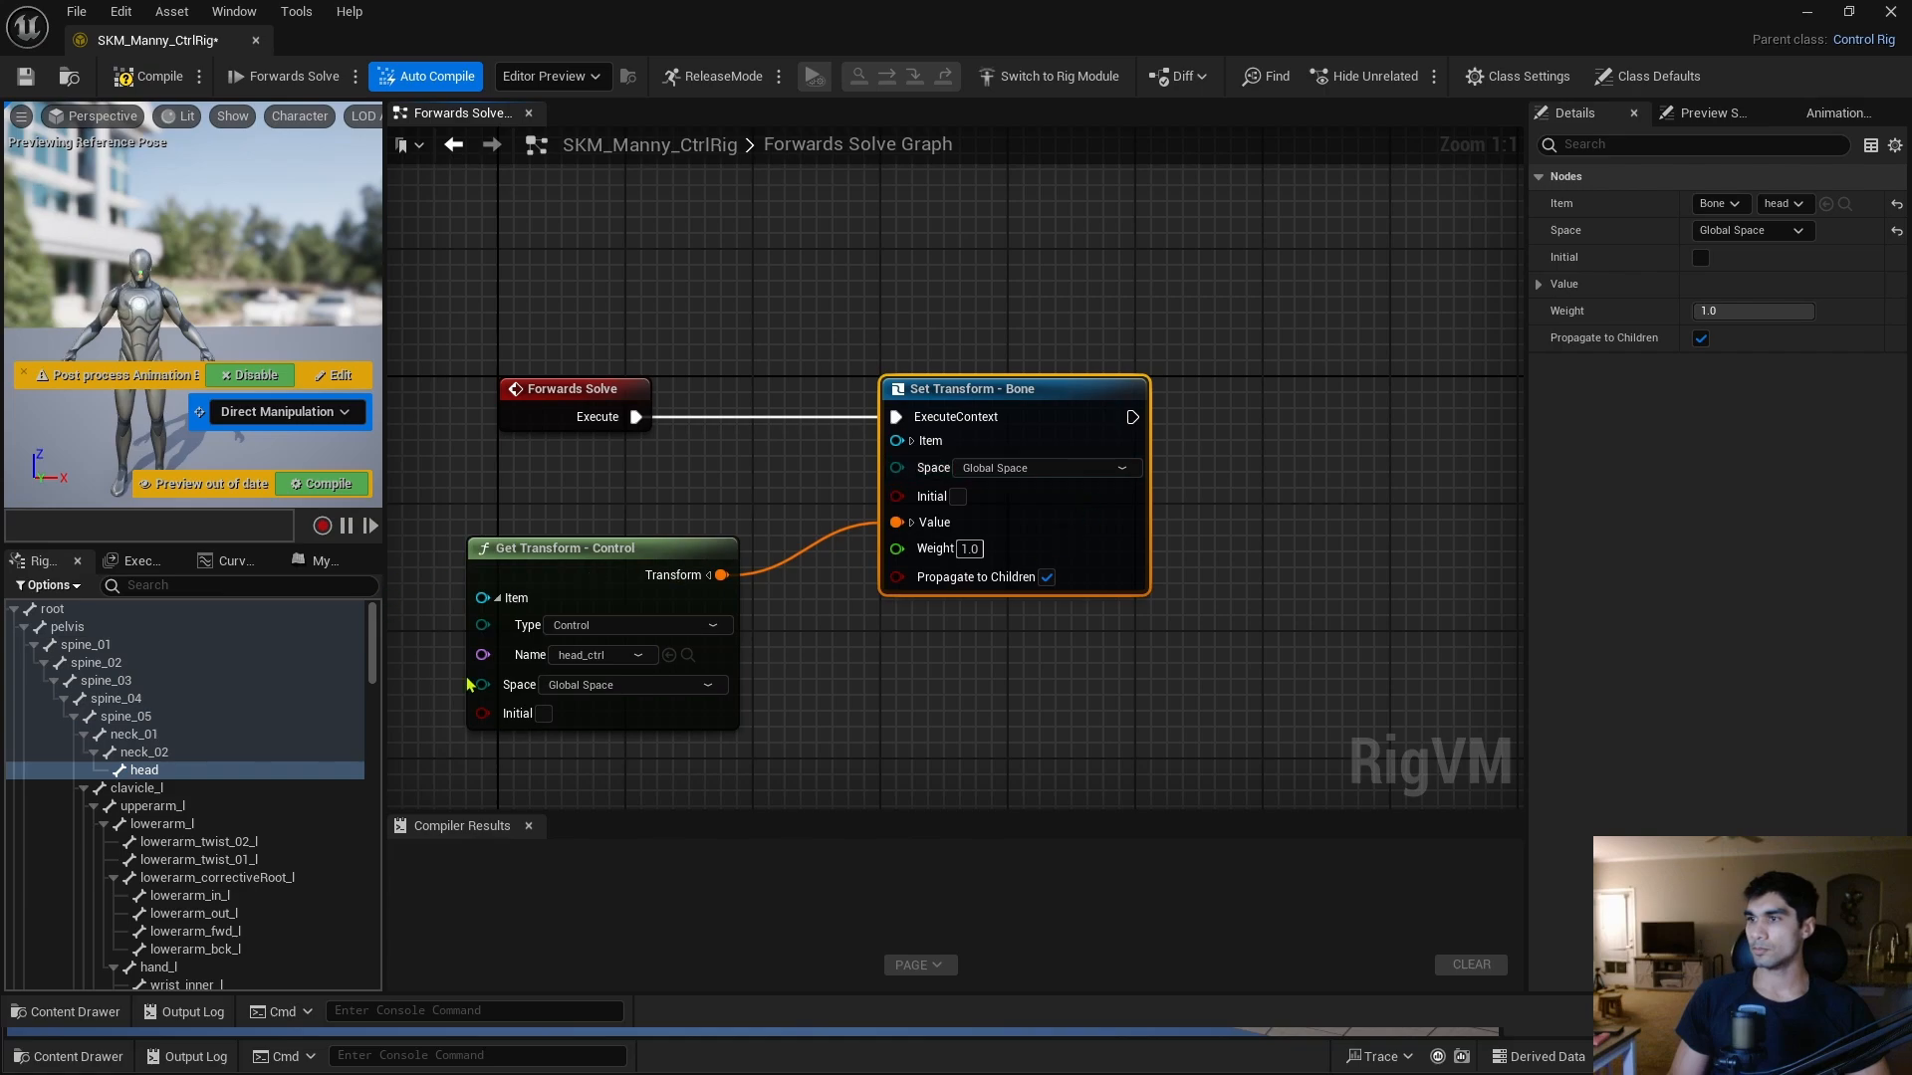
left_click(328, 485)
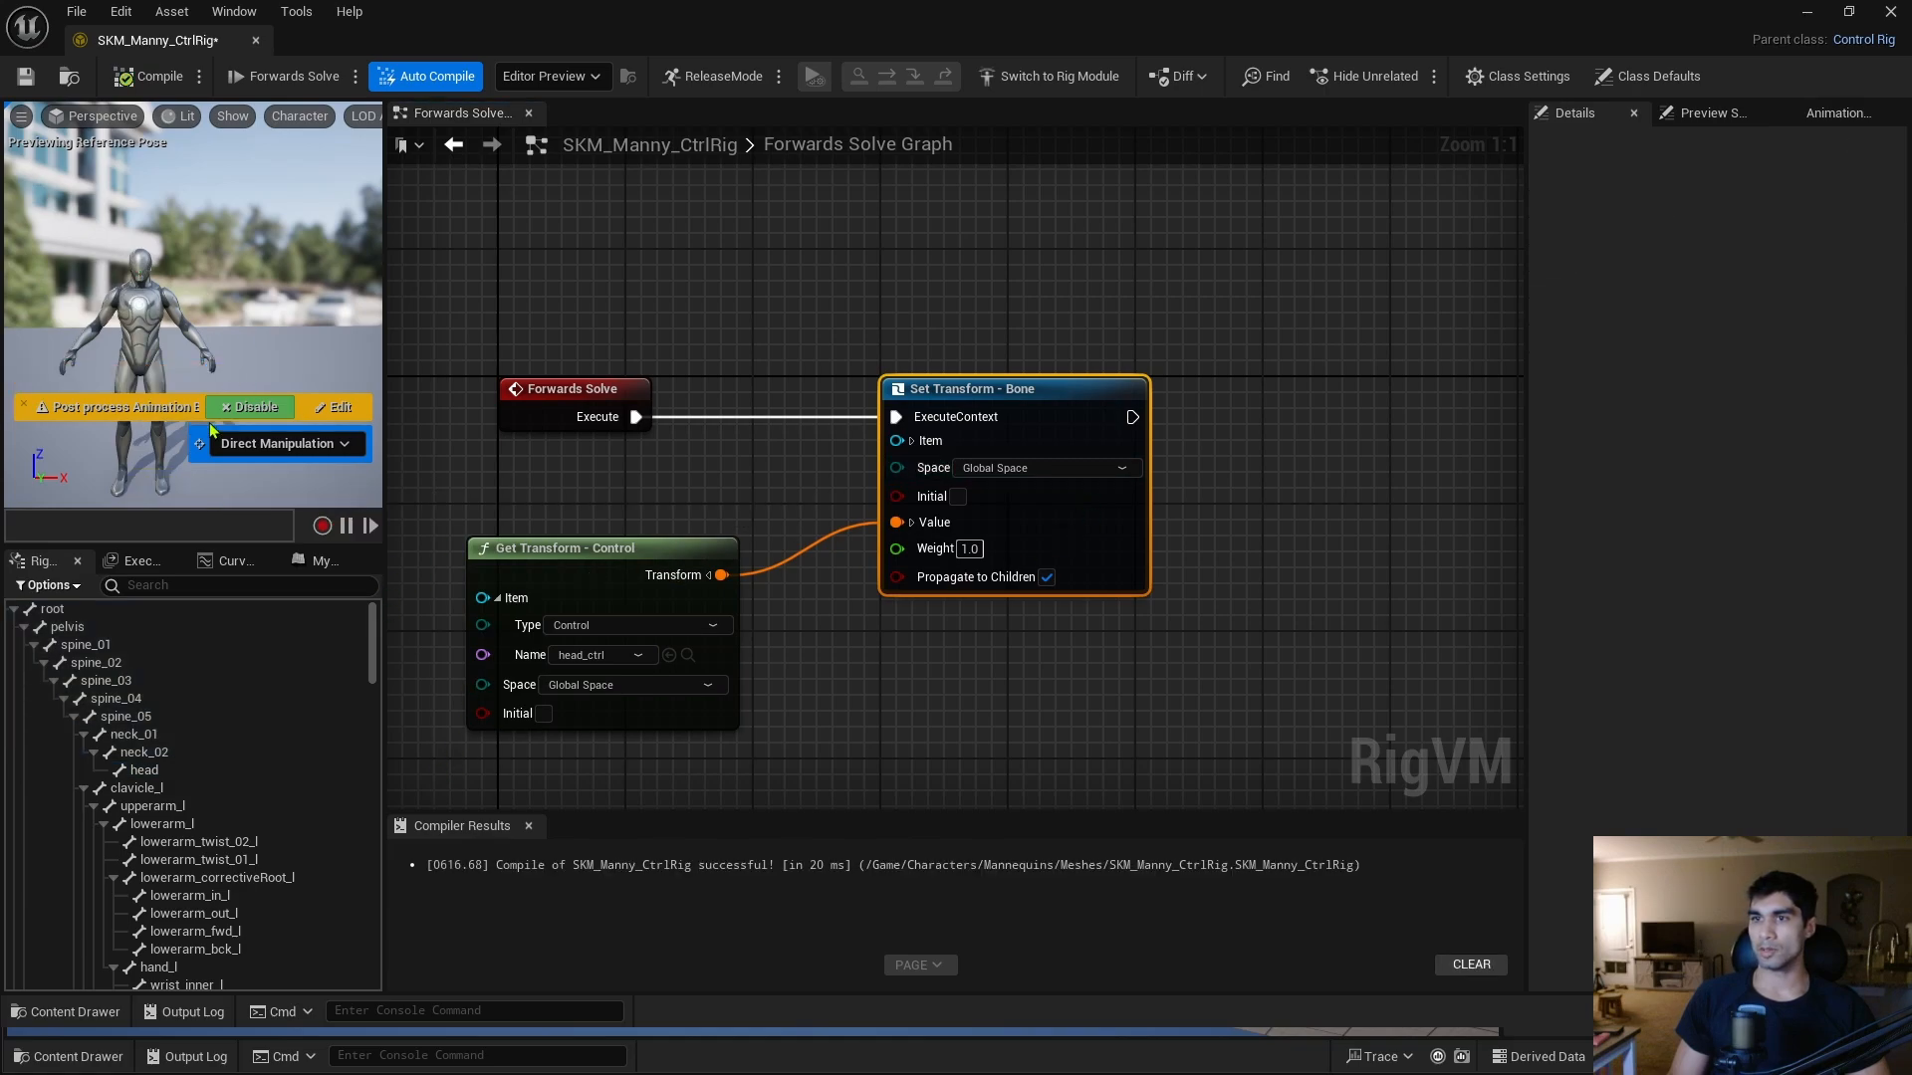
Test head_ctrl by rotating it in the preview viewport, and recompile the rig to reset the pose.
left_click(270, 339)
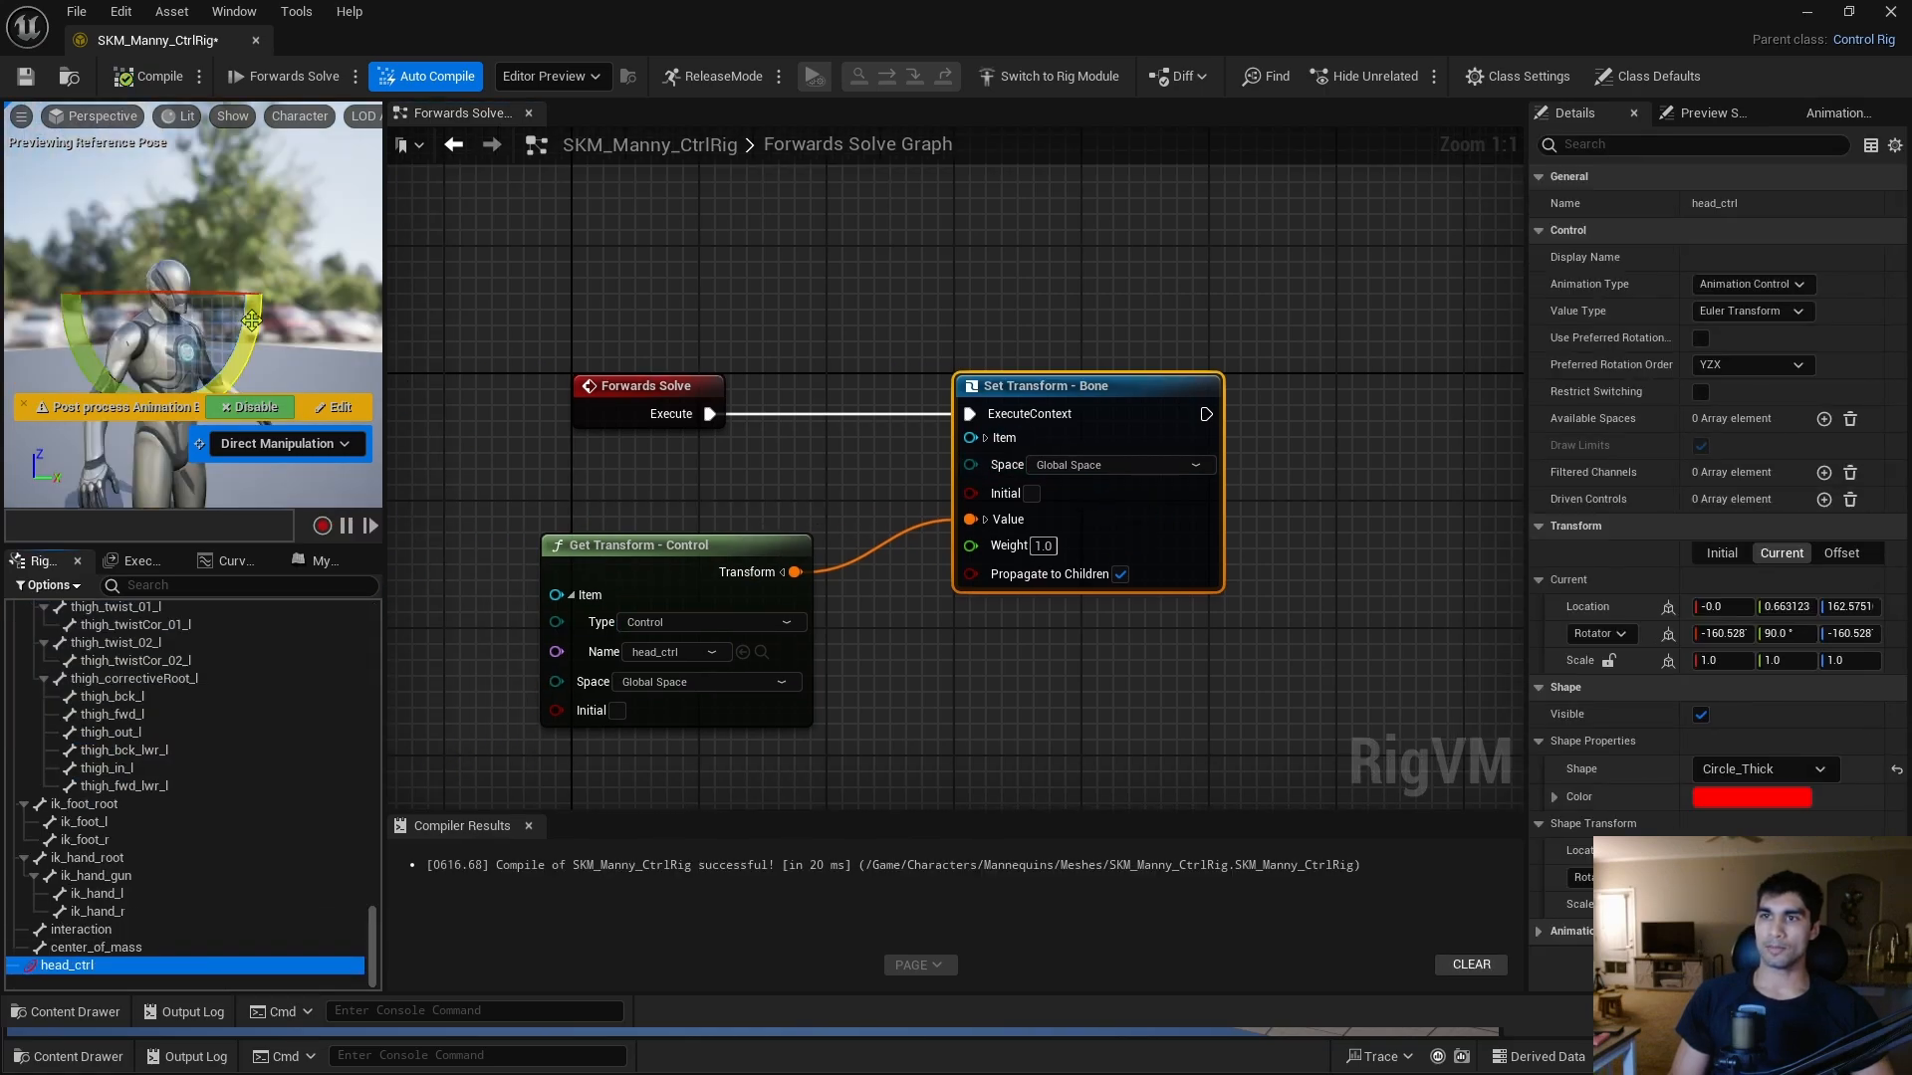
mouse_move(245, 321)
right_mouse_down()
mouse_move(200, 329)
mouse_move(234, 332)
right_mouse_up()
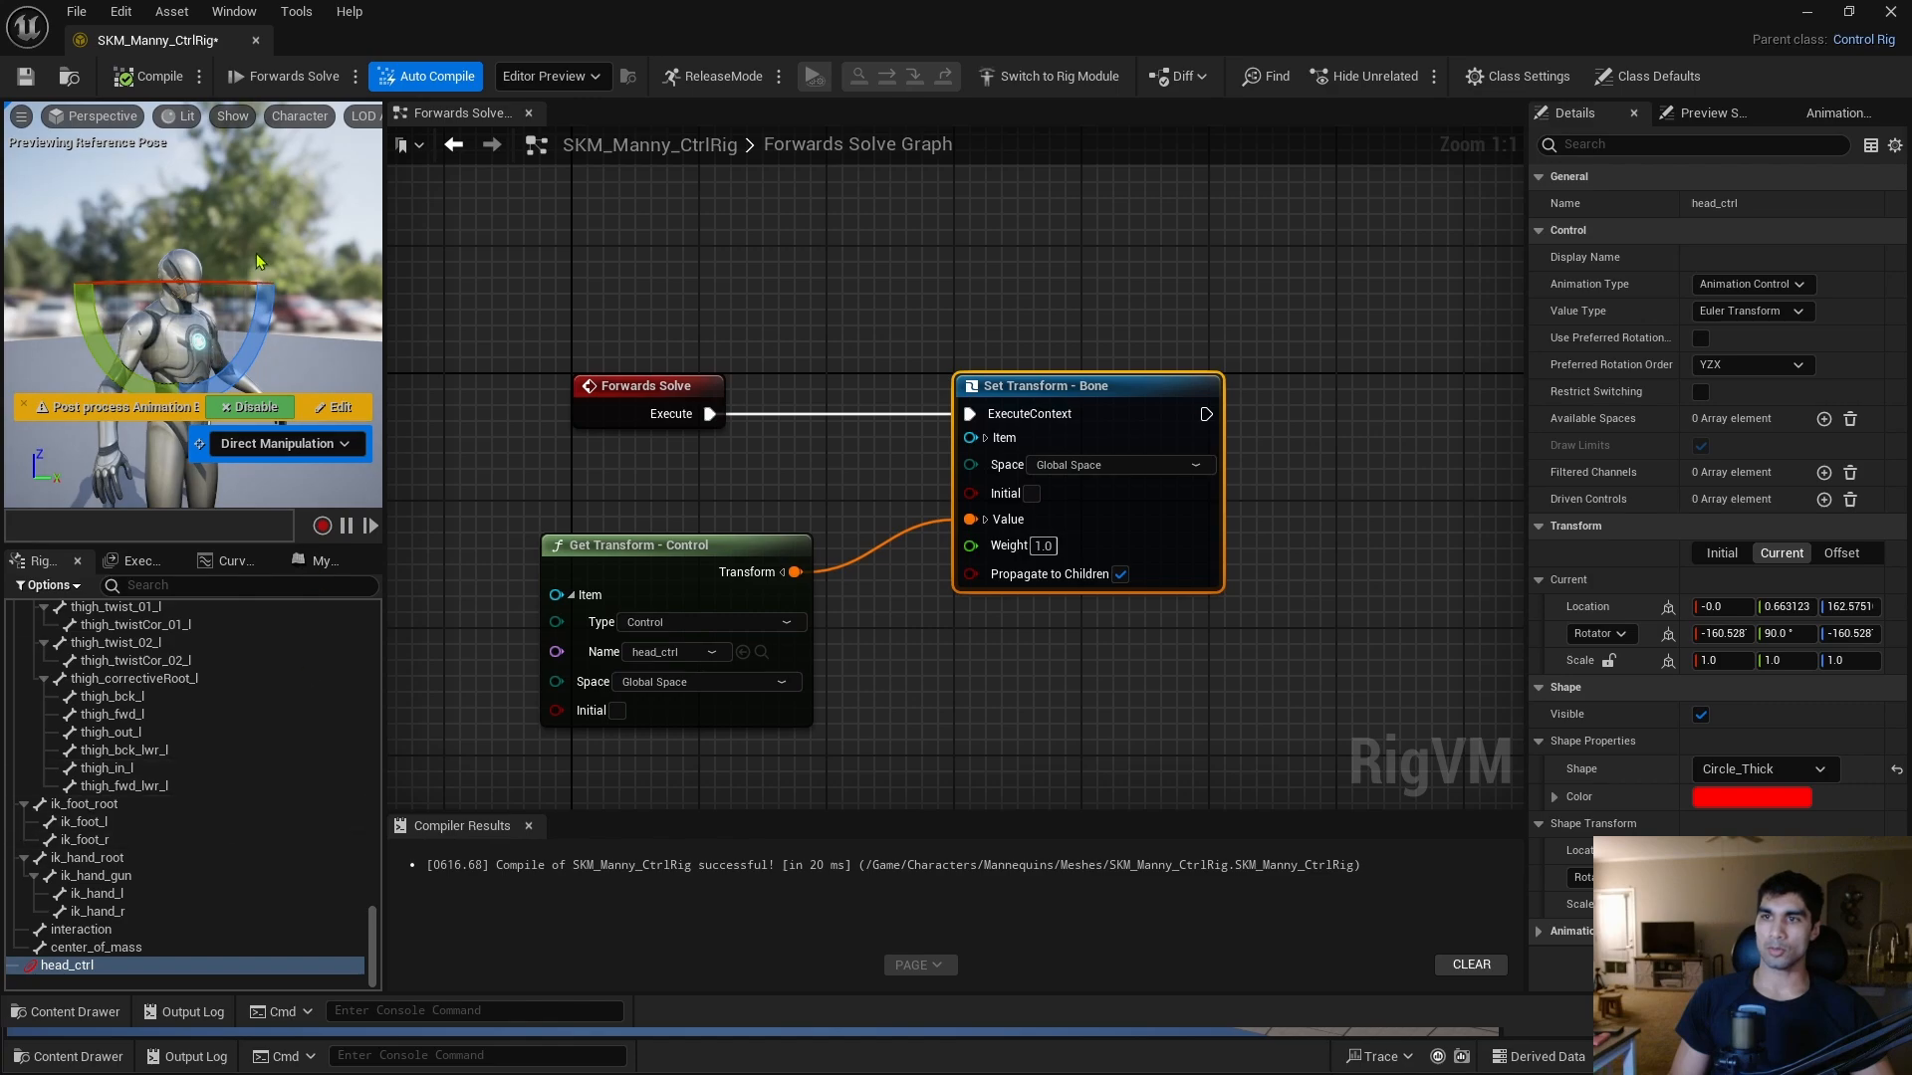
right_click_drag(255, 253, 194, 257)
left_click_drag(289, 255, 140, 205, "alt")
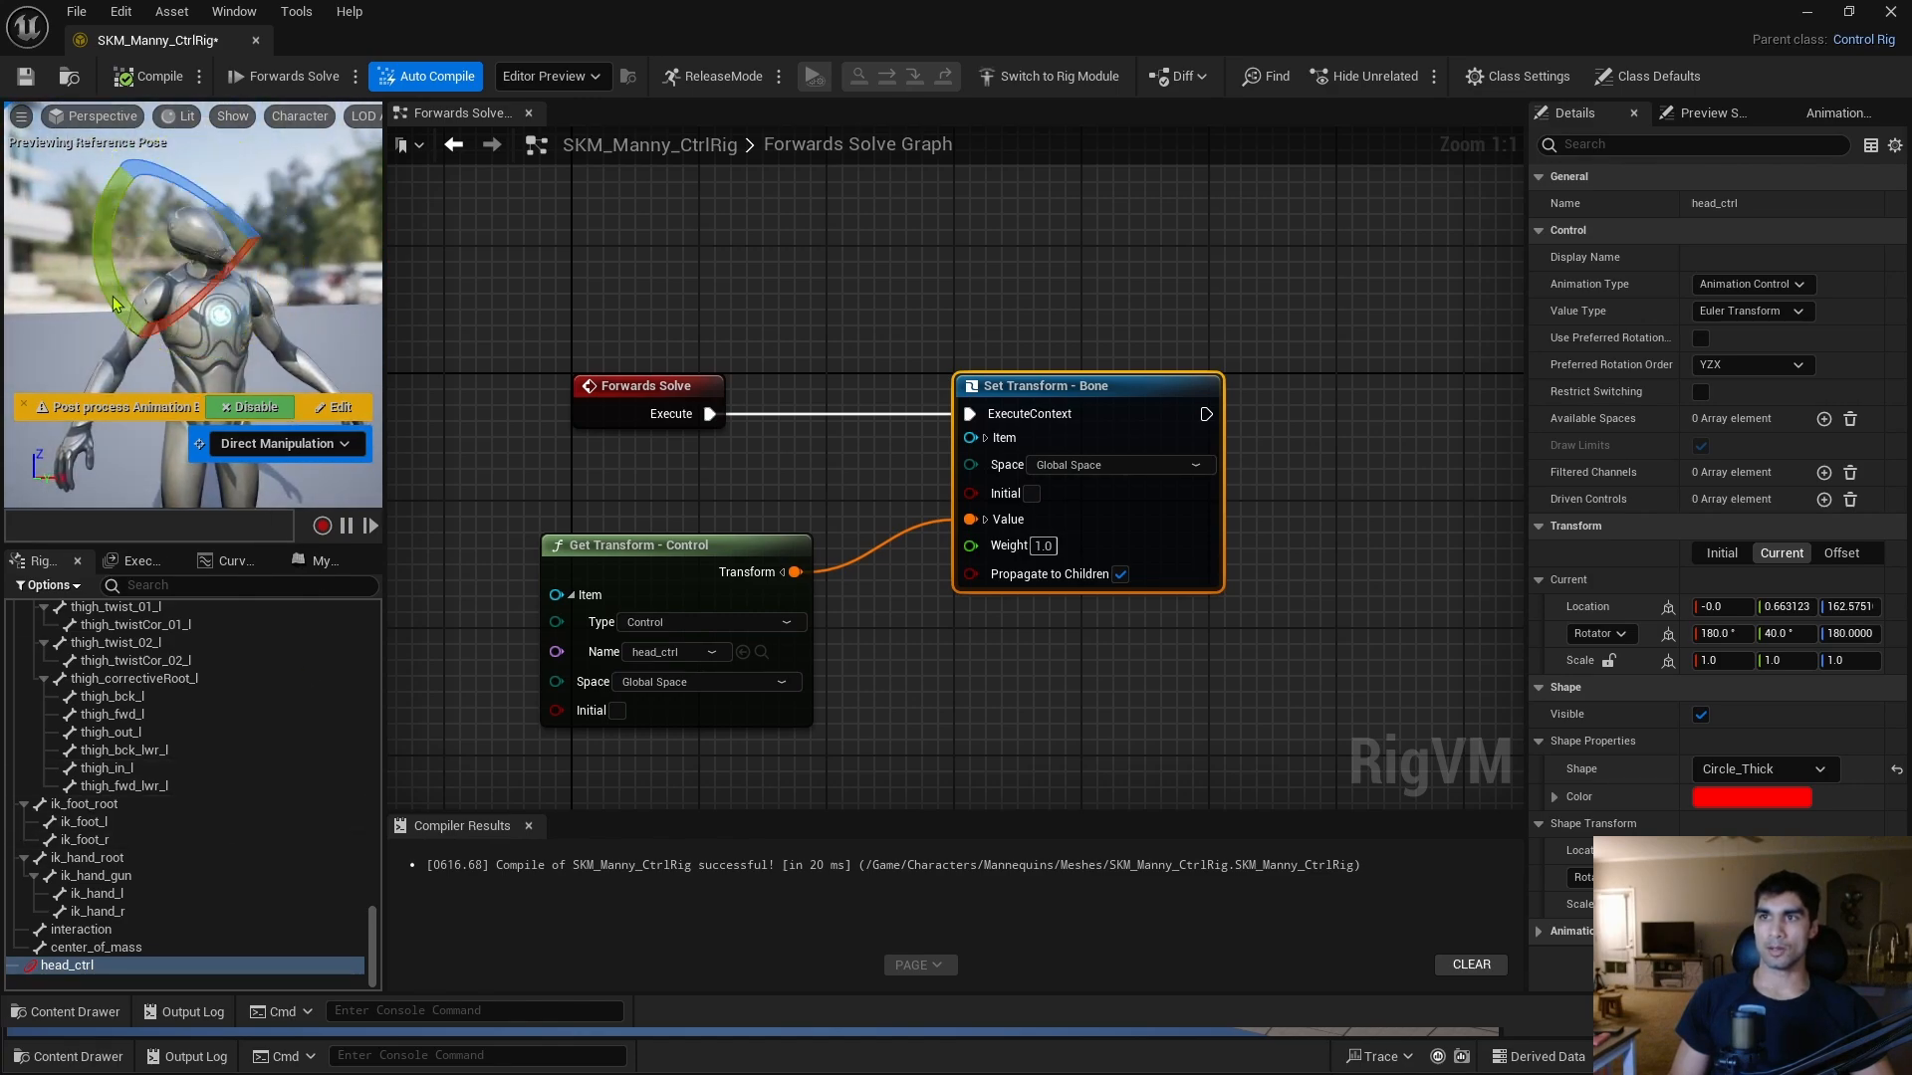
left_click(147, 75)
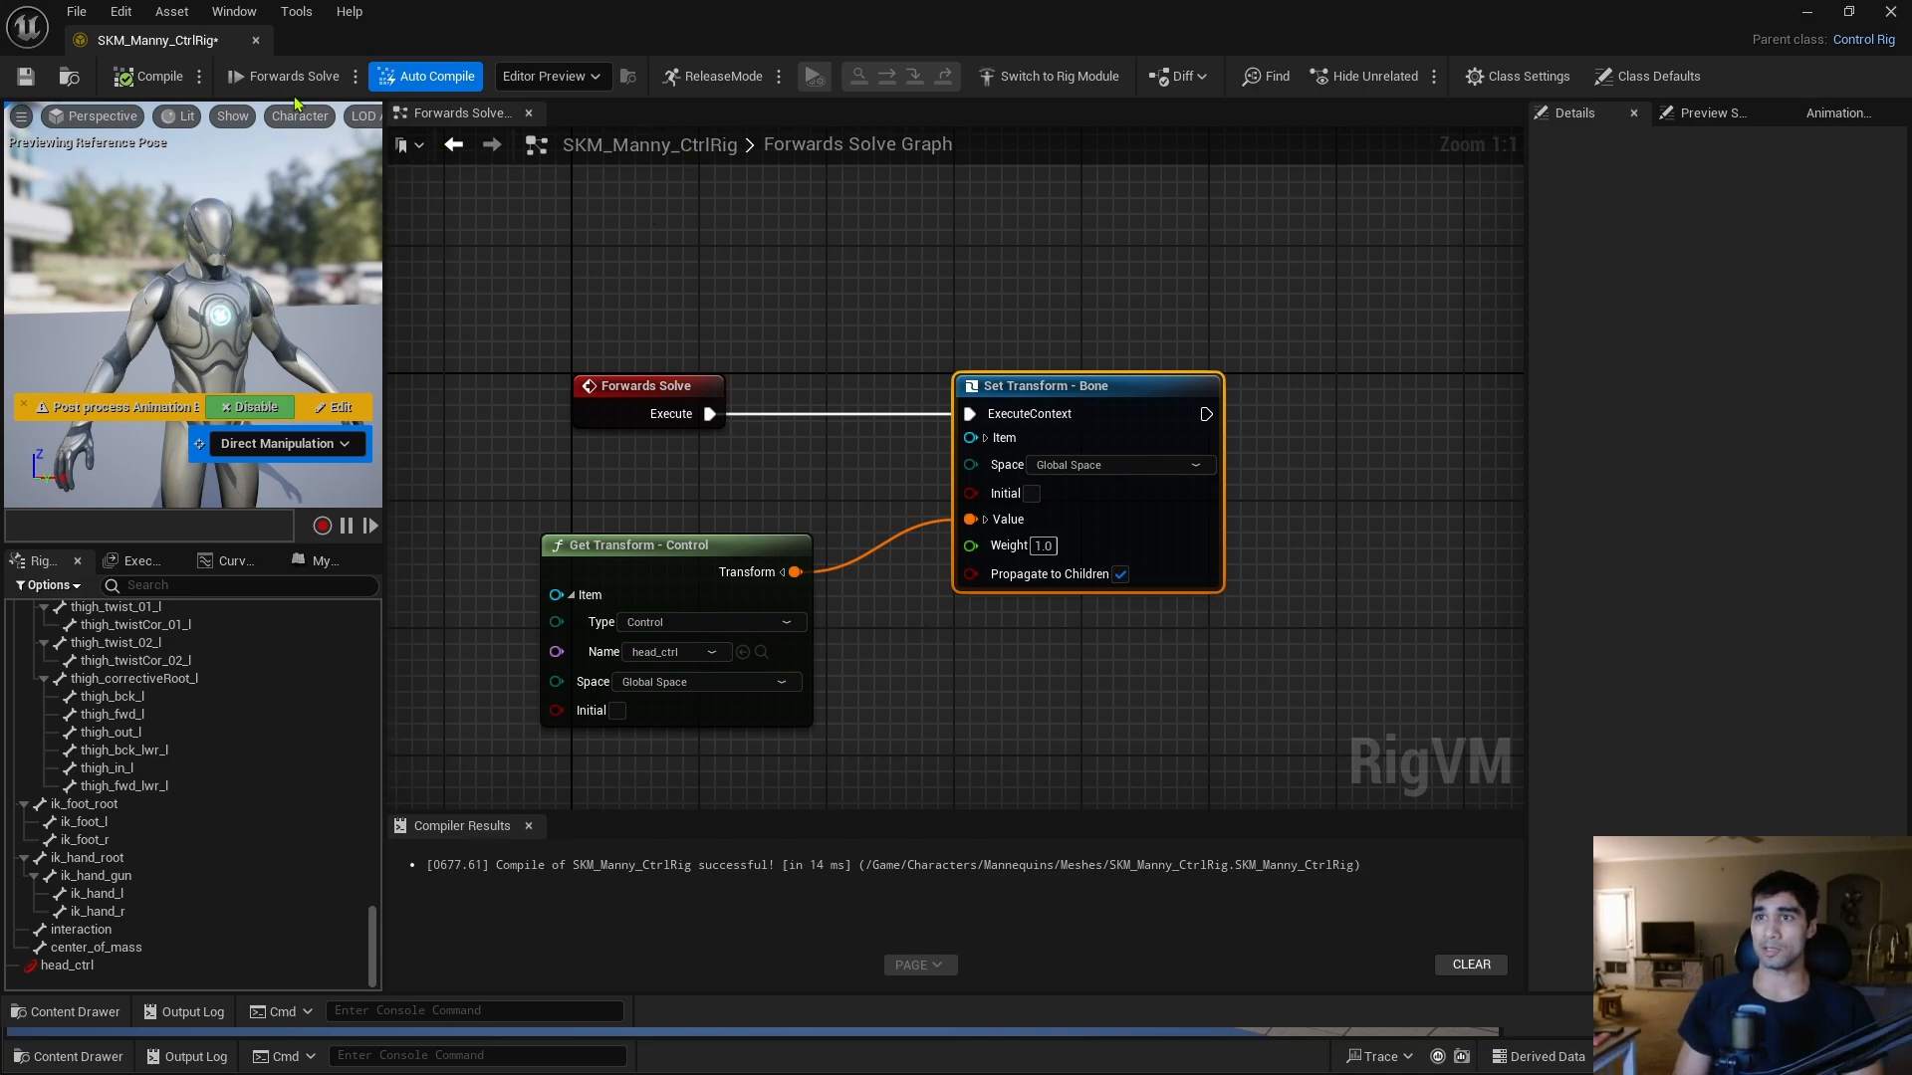
Dock the SKM_Manny_CtrlRig editor beside the ThirdPersonMap tab and save the rig.
left_click_drag(189, 42, 346, 42)
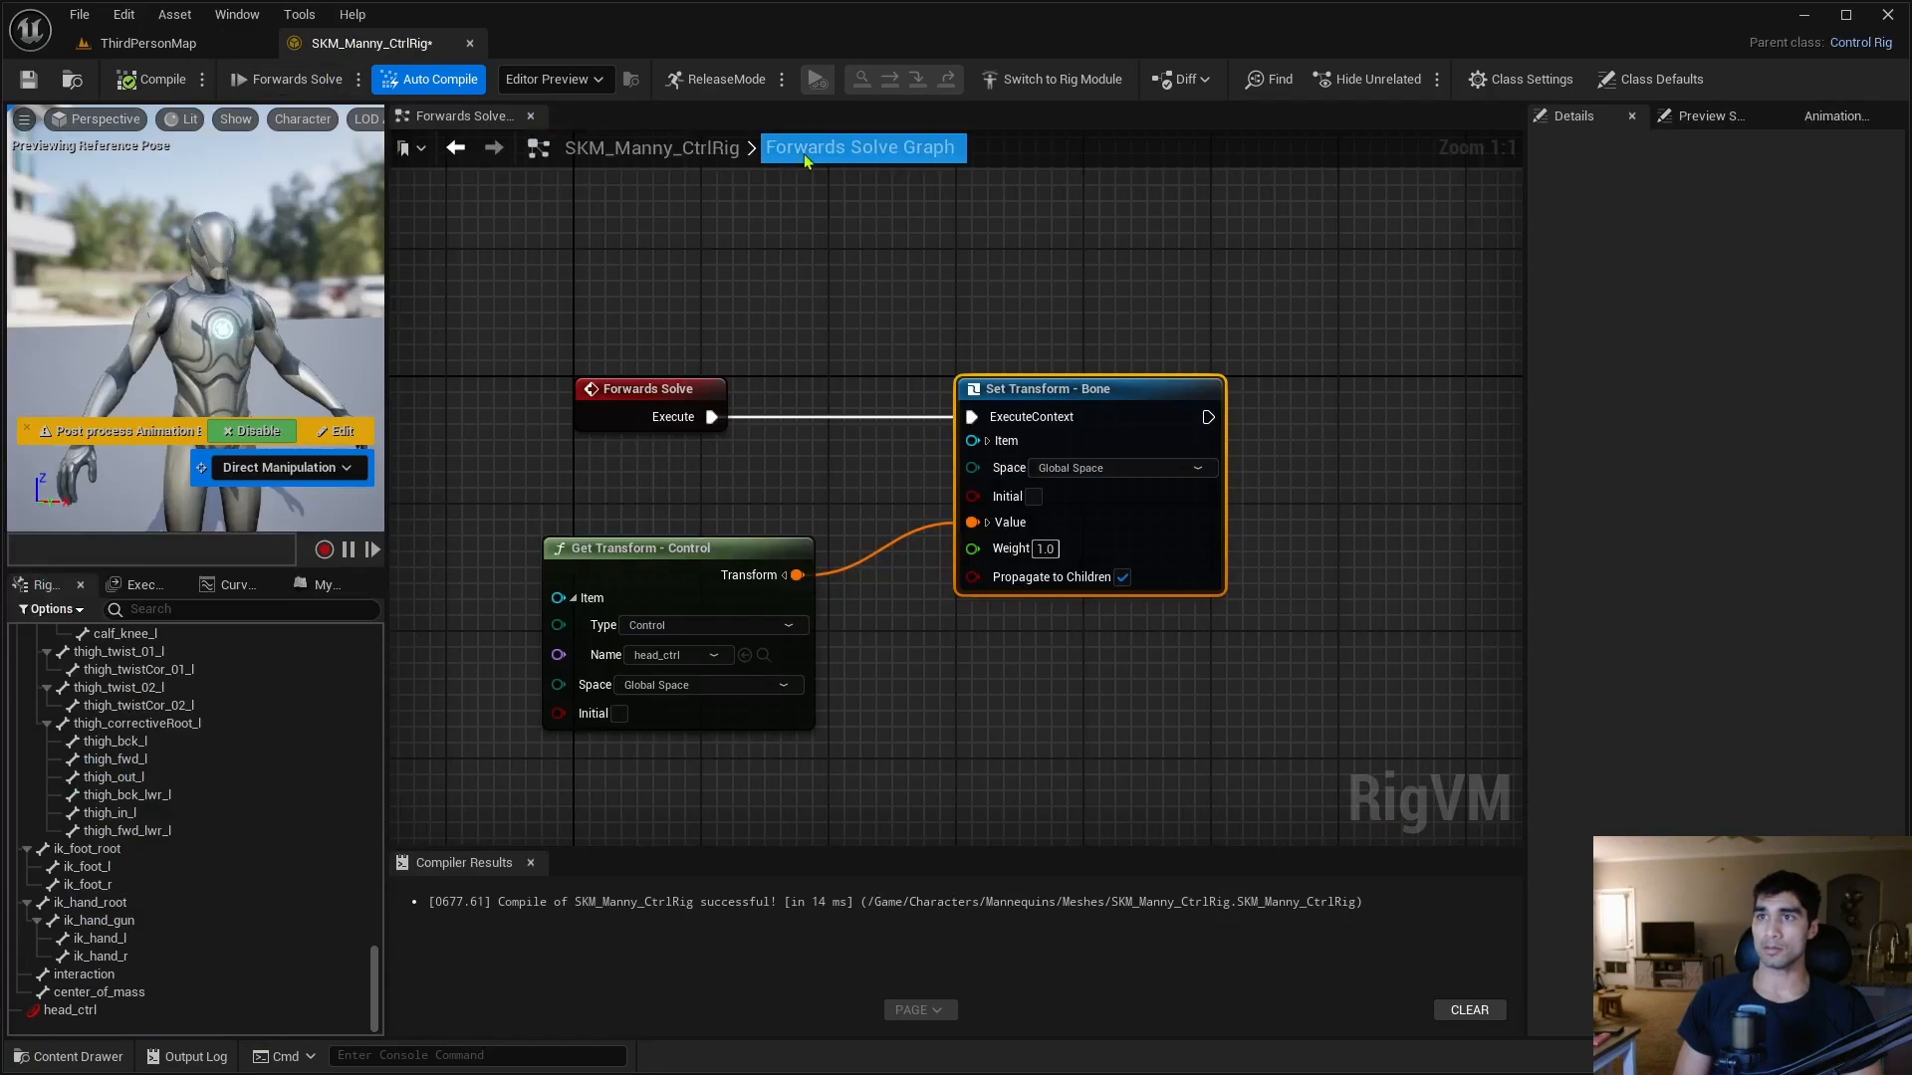
left_click(150, 43)
left_click(374, 42)
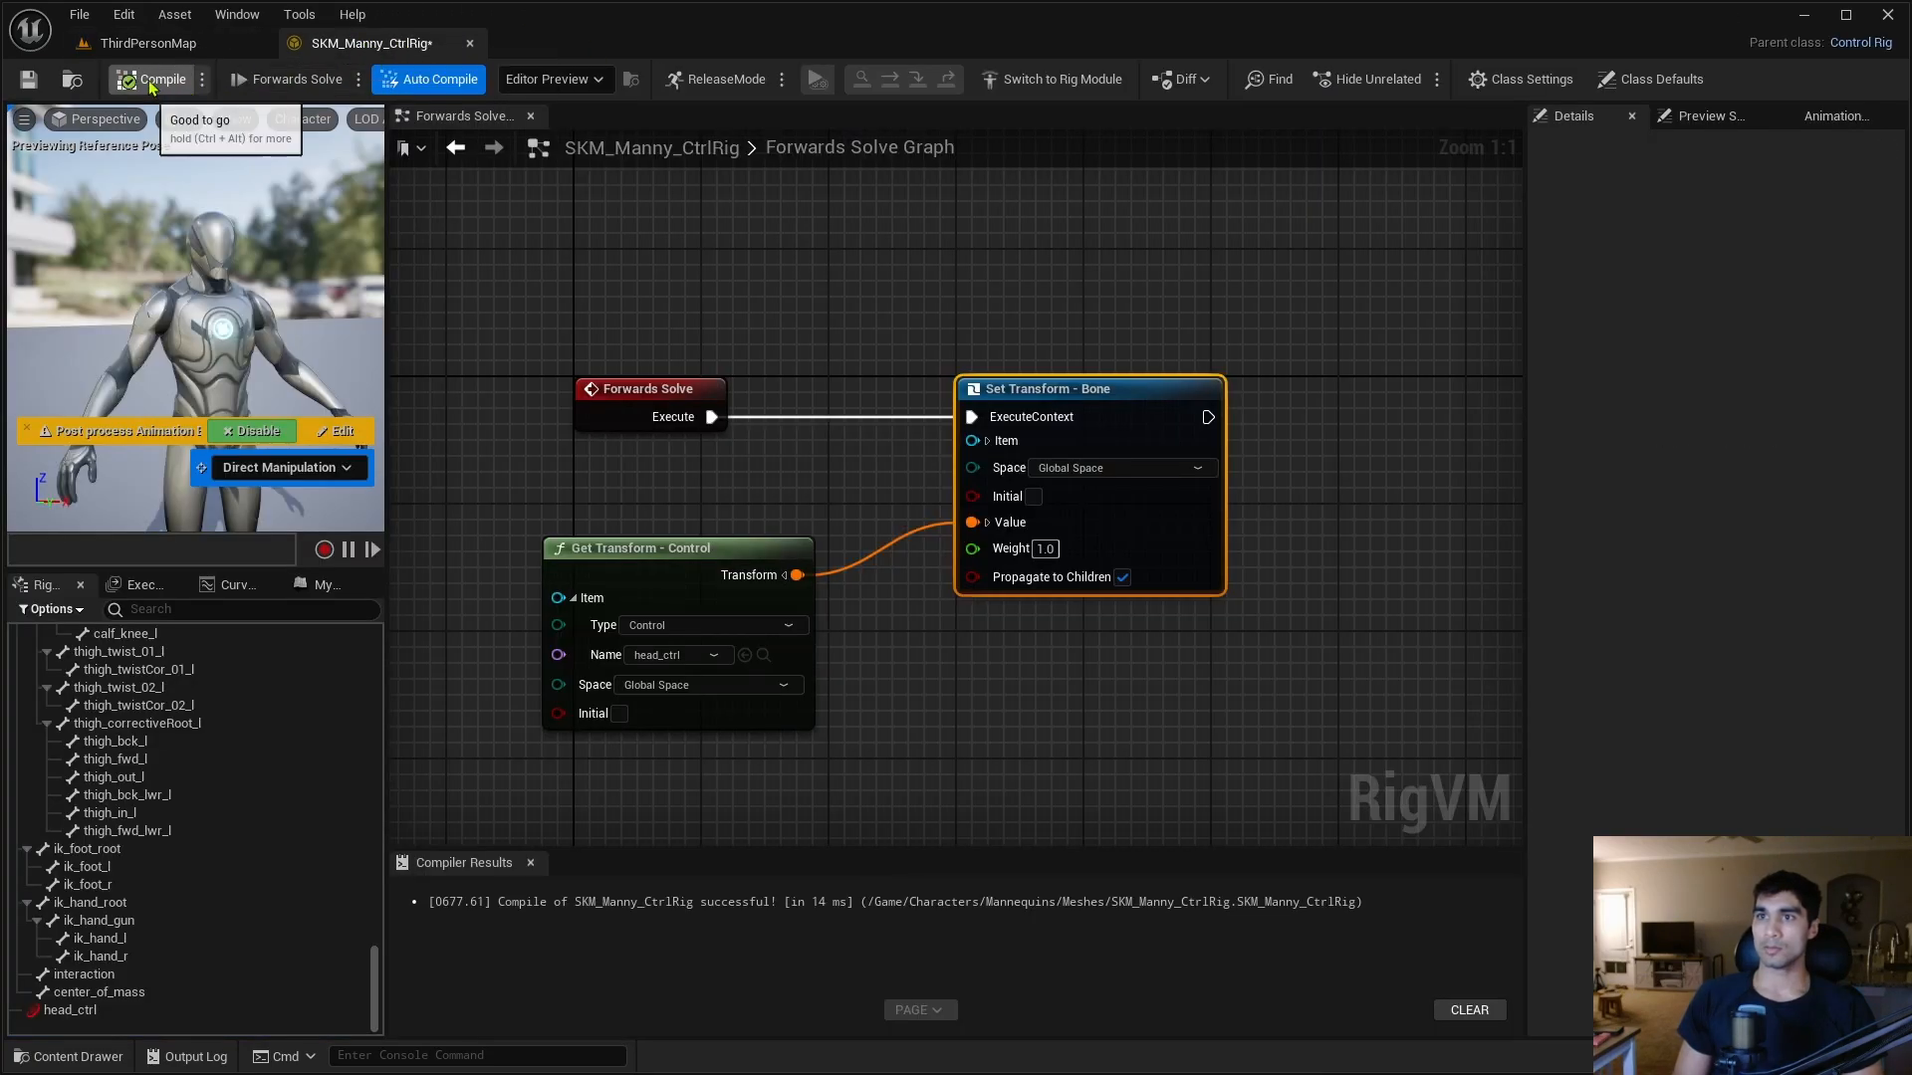
Place the SKM_Manny_CtrlRig asset from the Meshes folder on the floor of the ThirdPersonMap level.
left_click(150, 43)
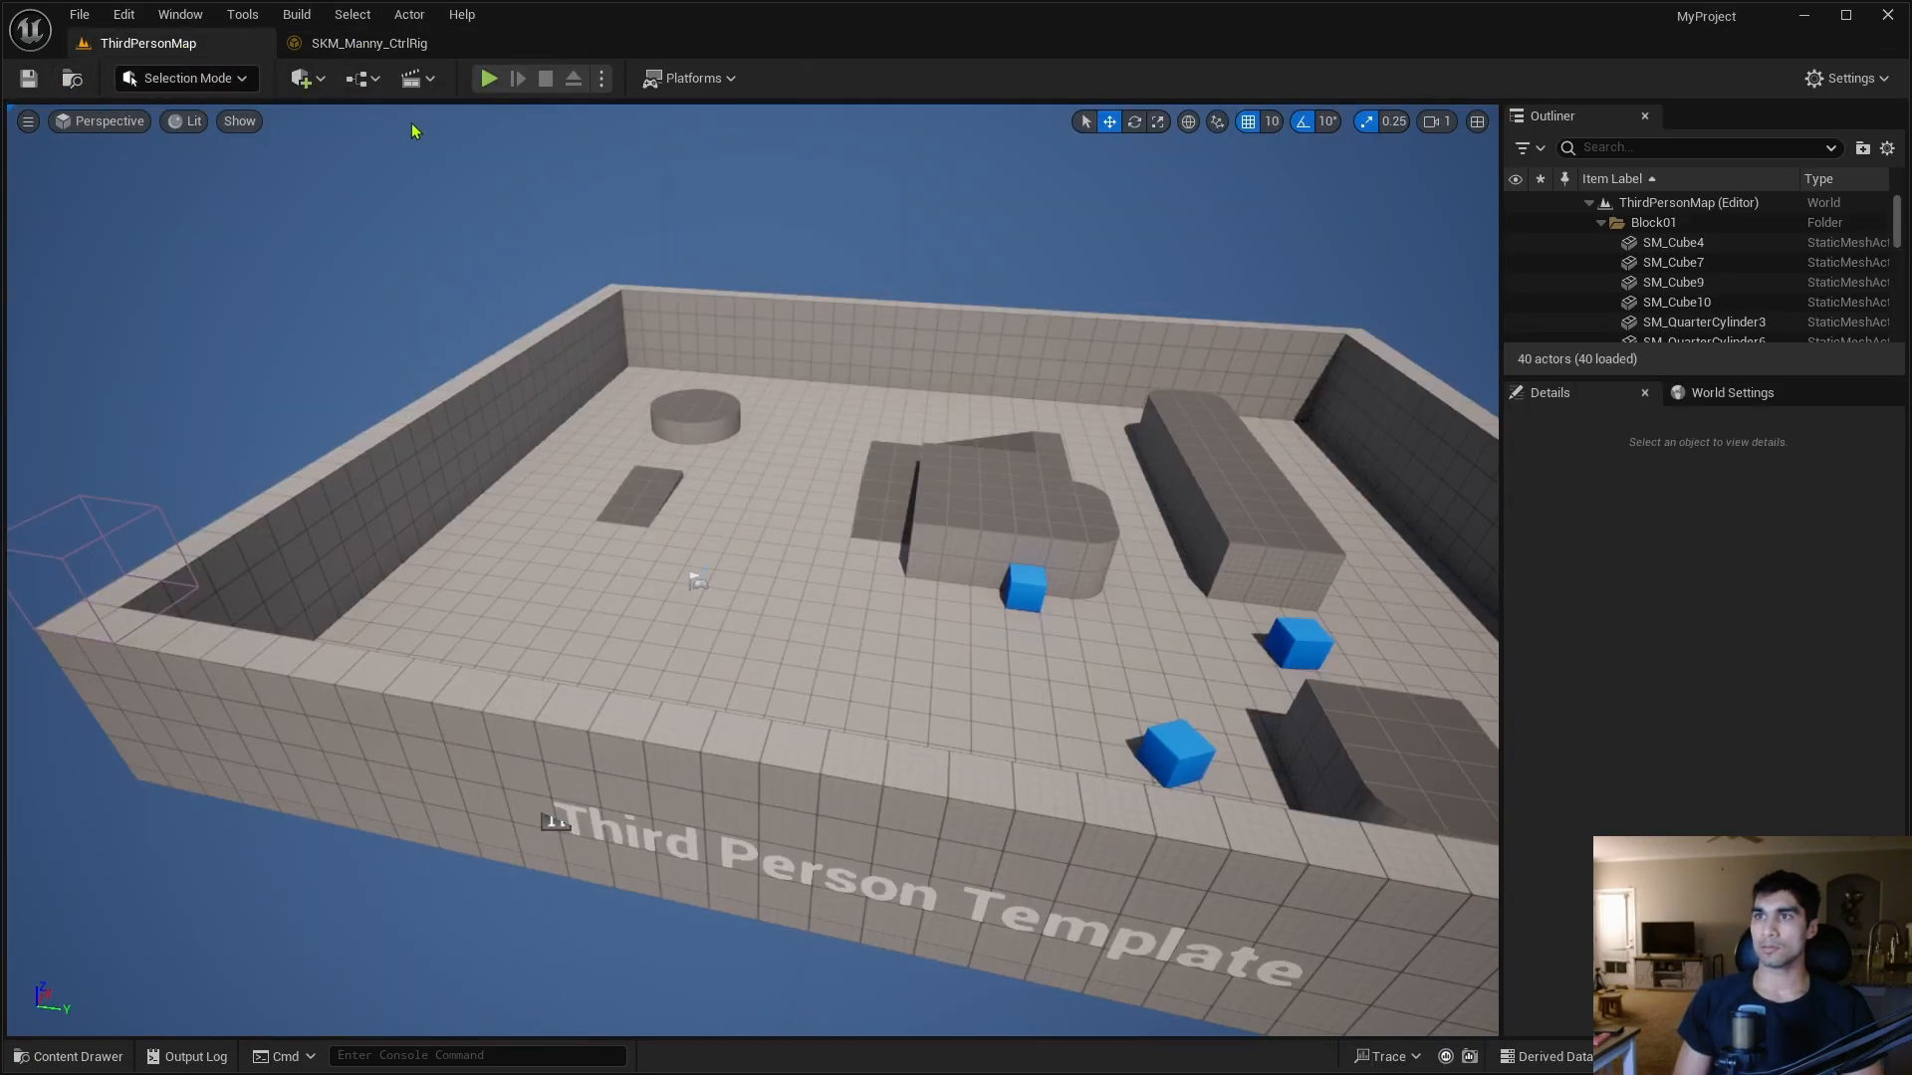
right_click_drag(830, 615, 767, 669)
key("ctrl+space")
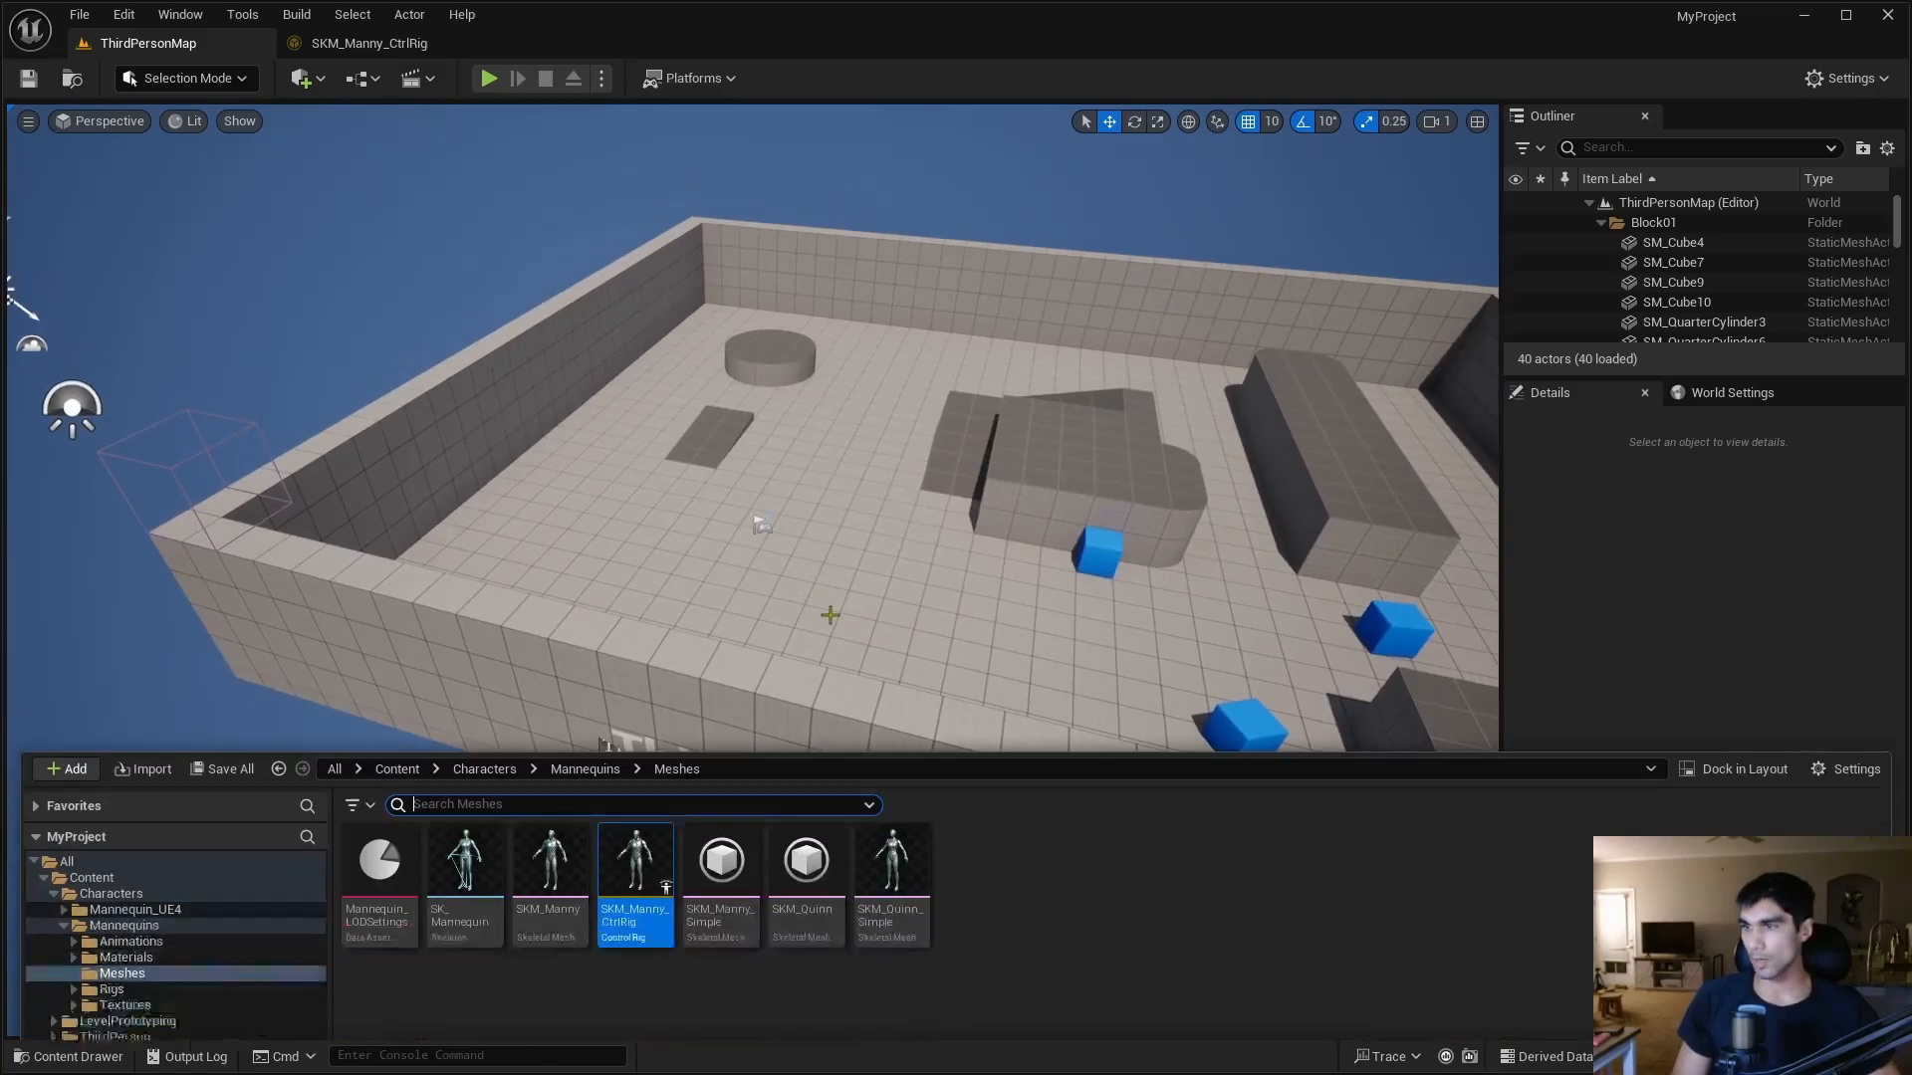
left_click_drag(635, 866, 686, 522)
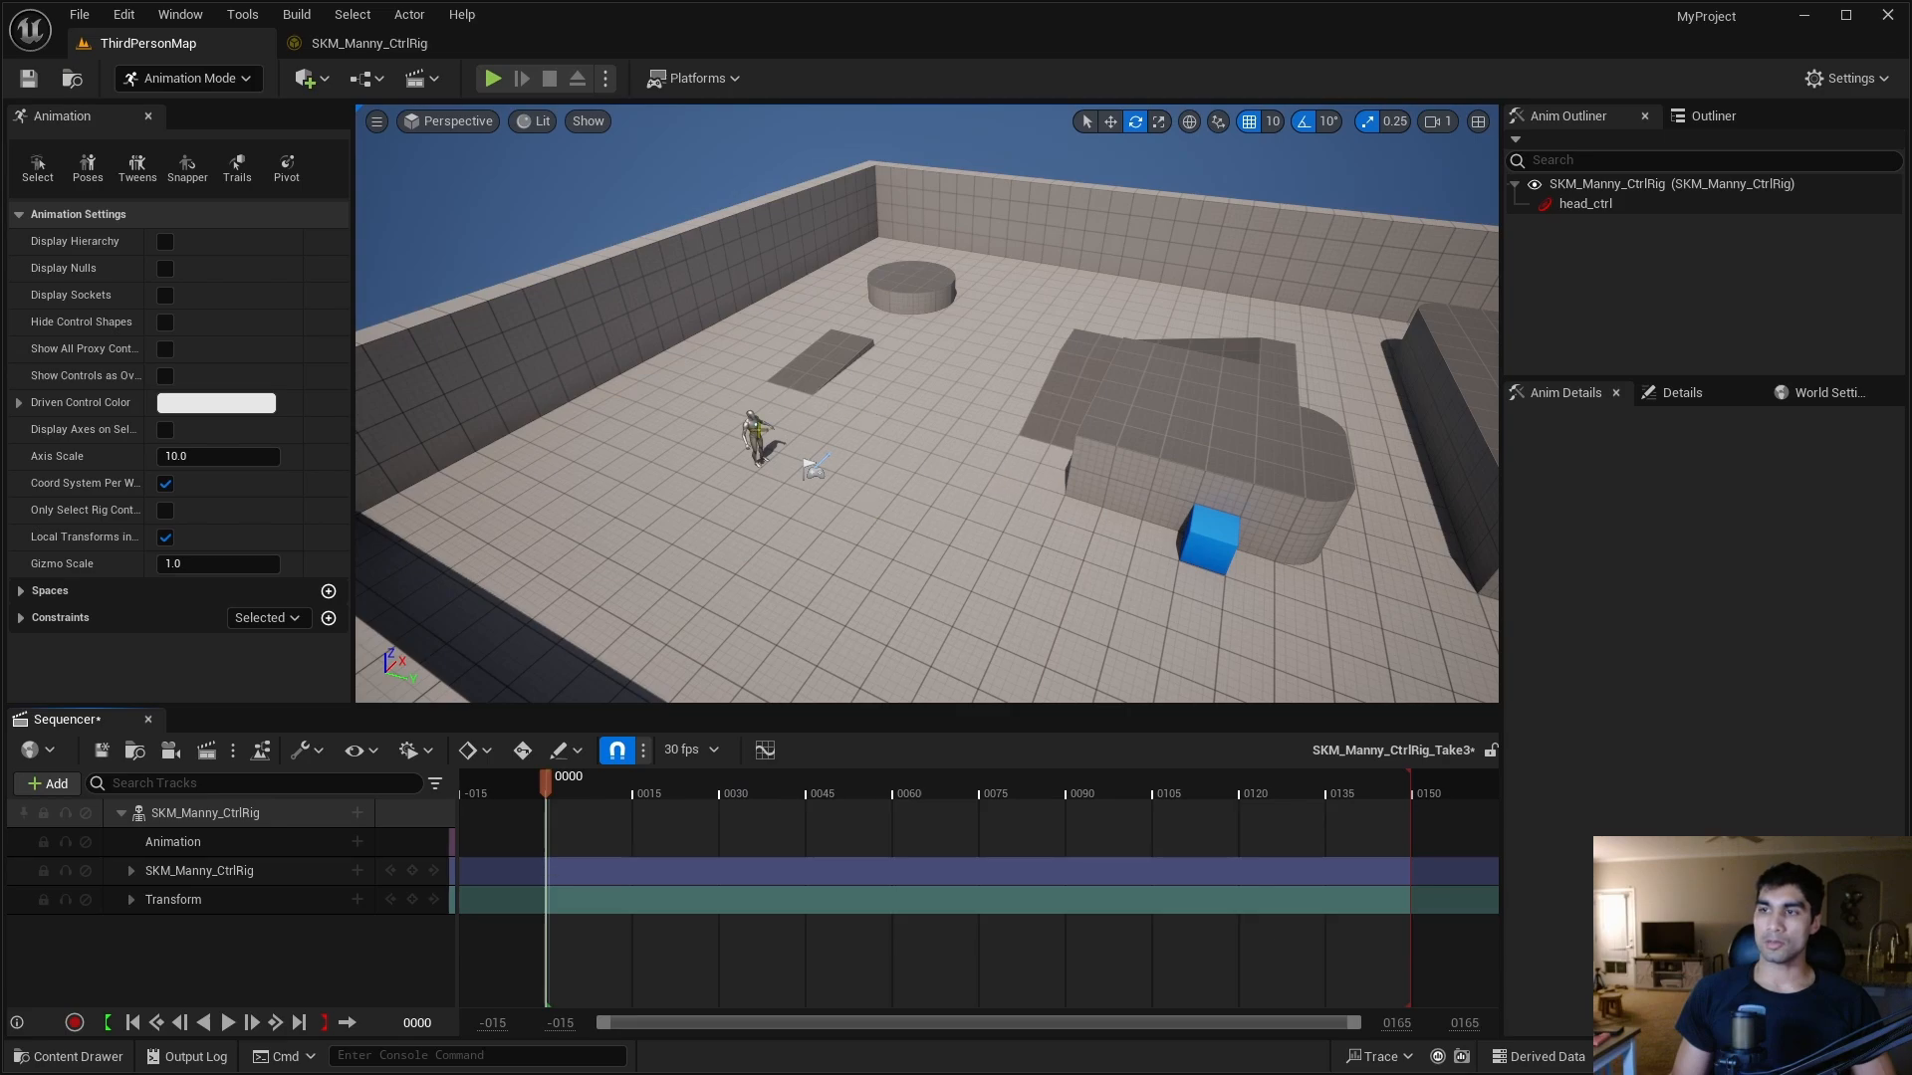
Expand the SKM_Manny_CtrlRig control track in the Sequencer and select its head_ctrl track.
key("f")
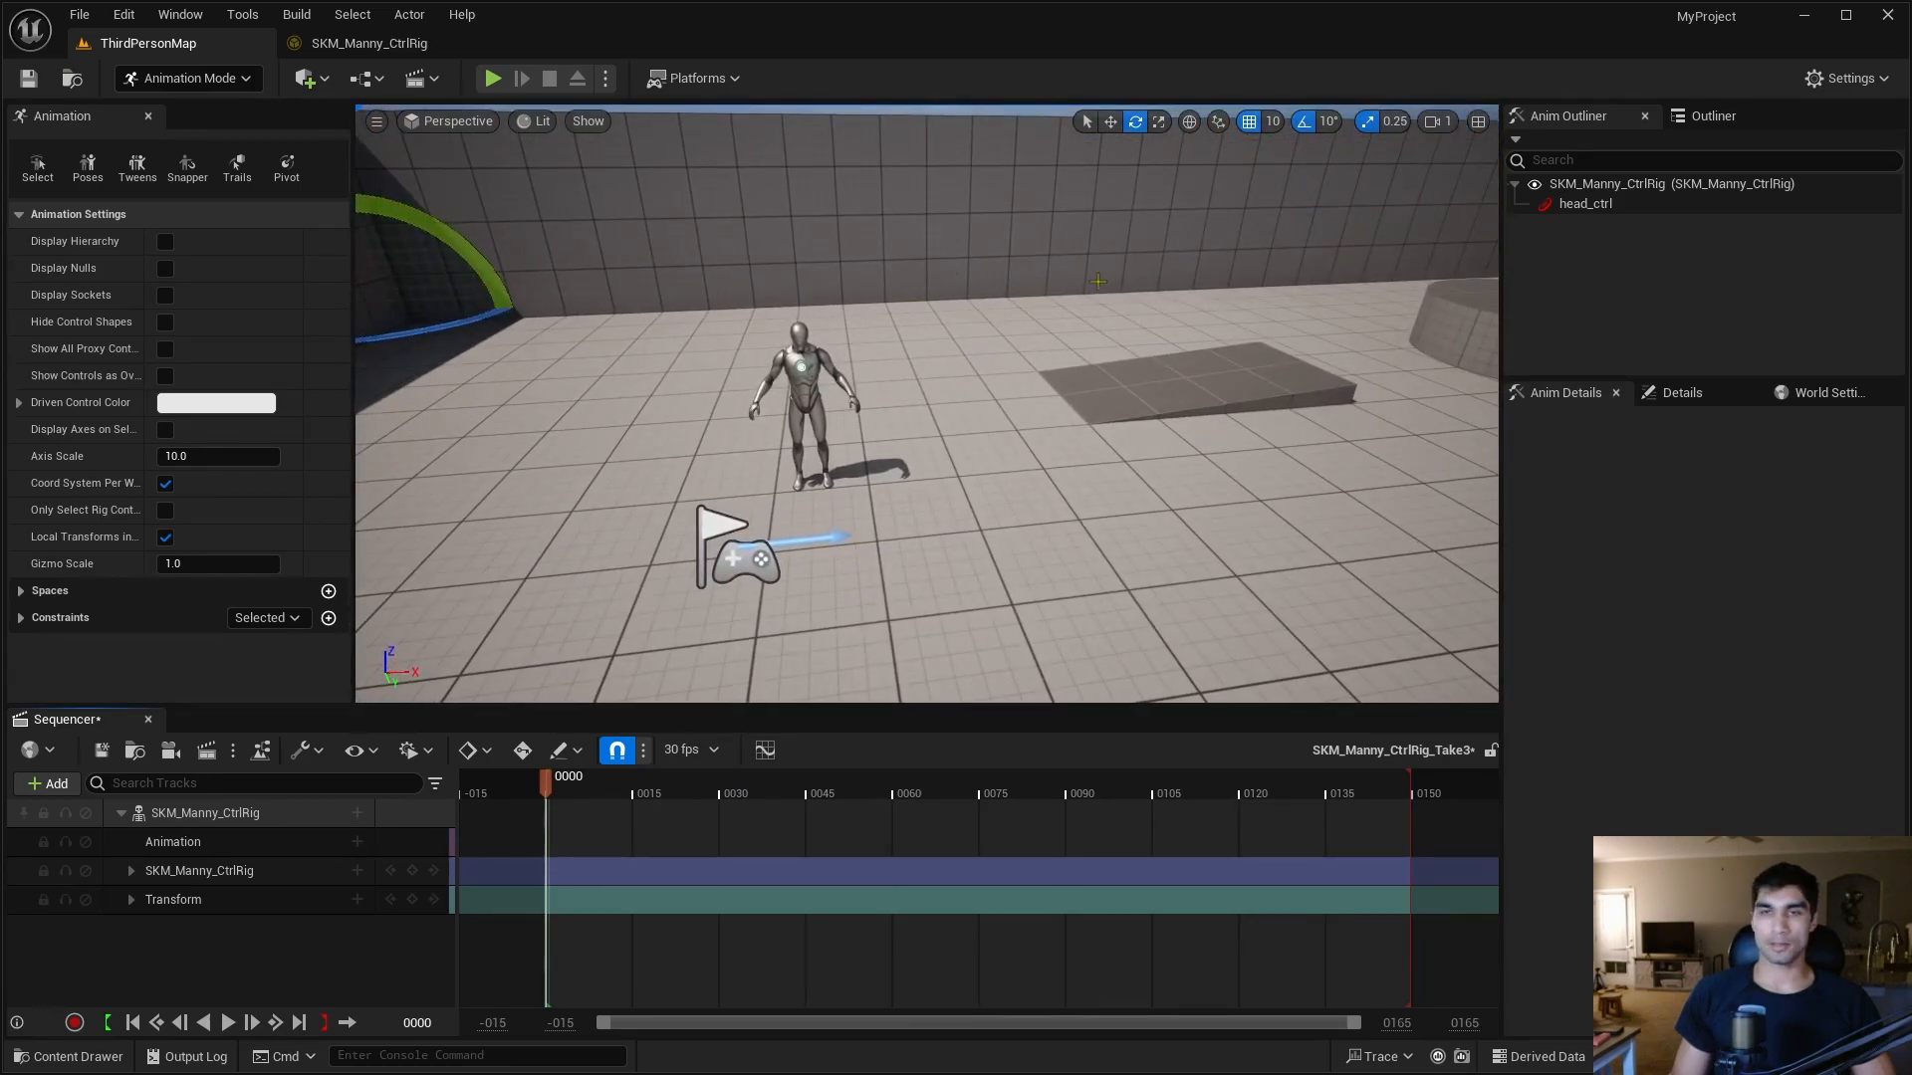
key("w")
right_click_drag(966, 488, 966, 428)
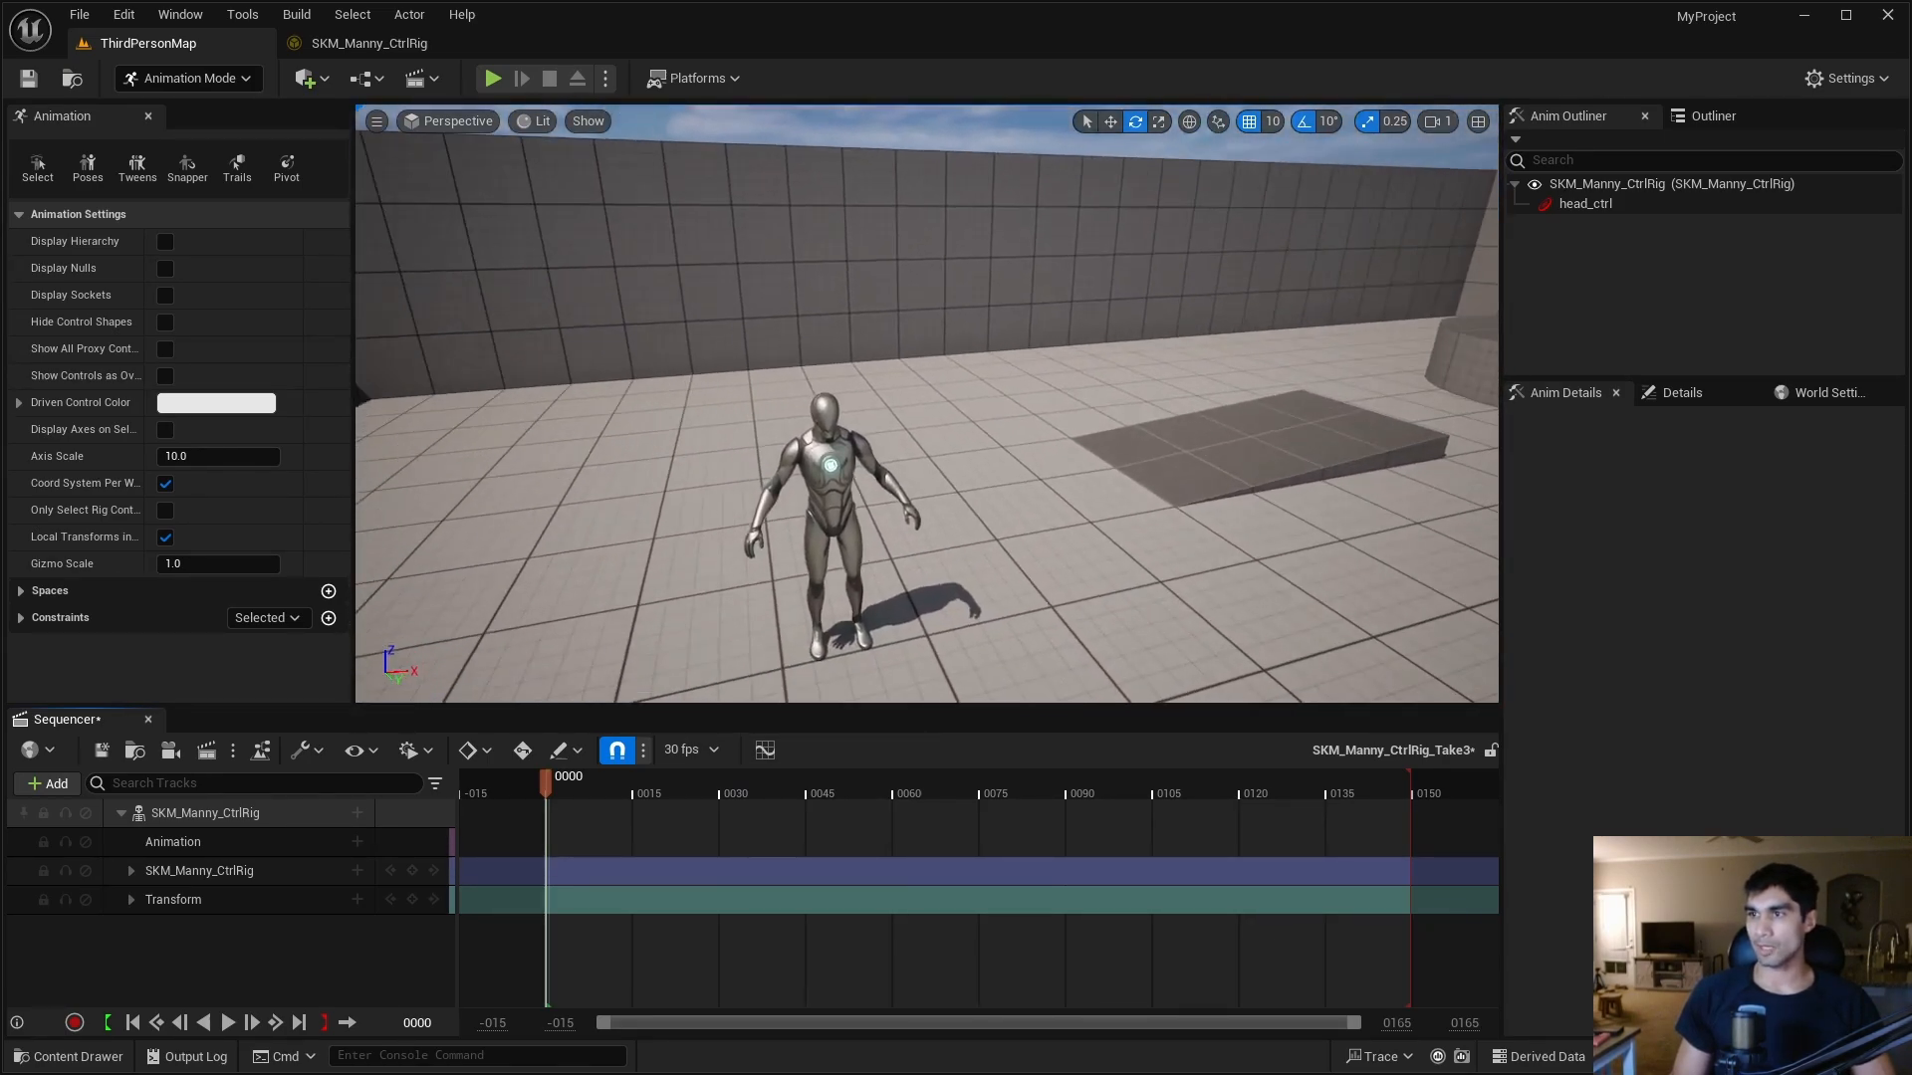
scroll(926, 403, "down", 4)
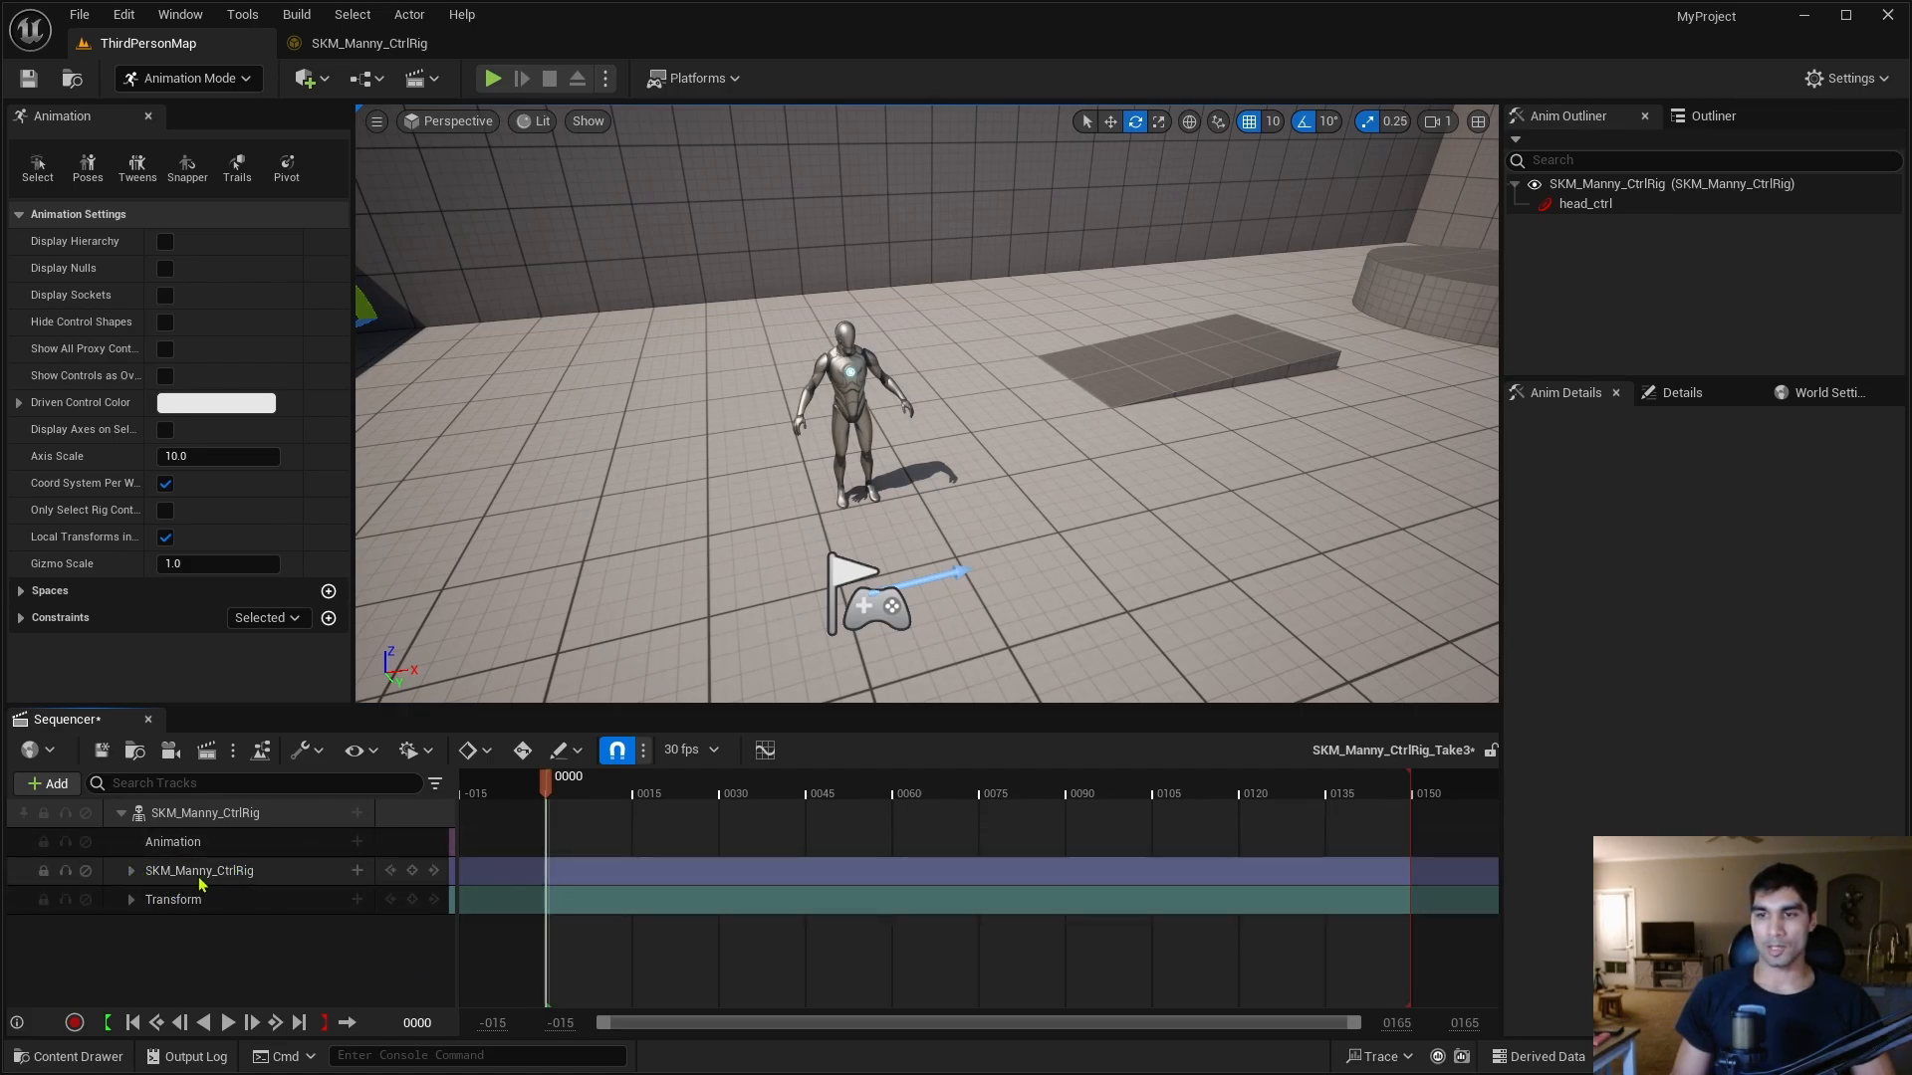
left_click(133, 872)
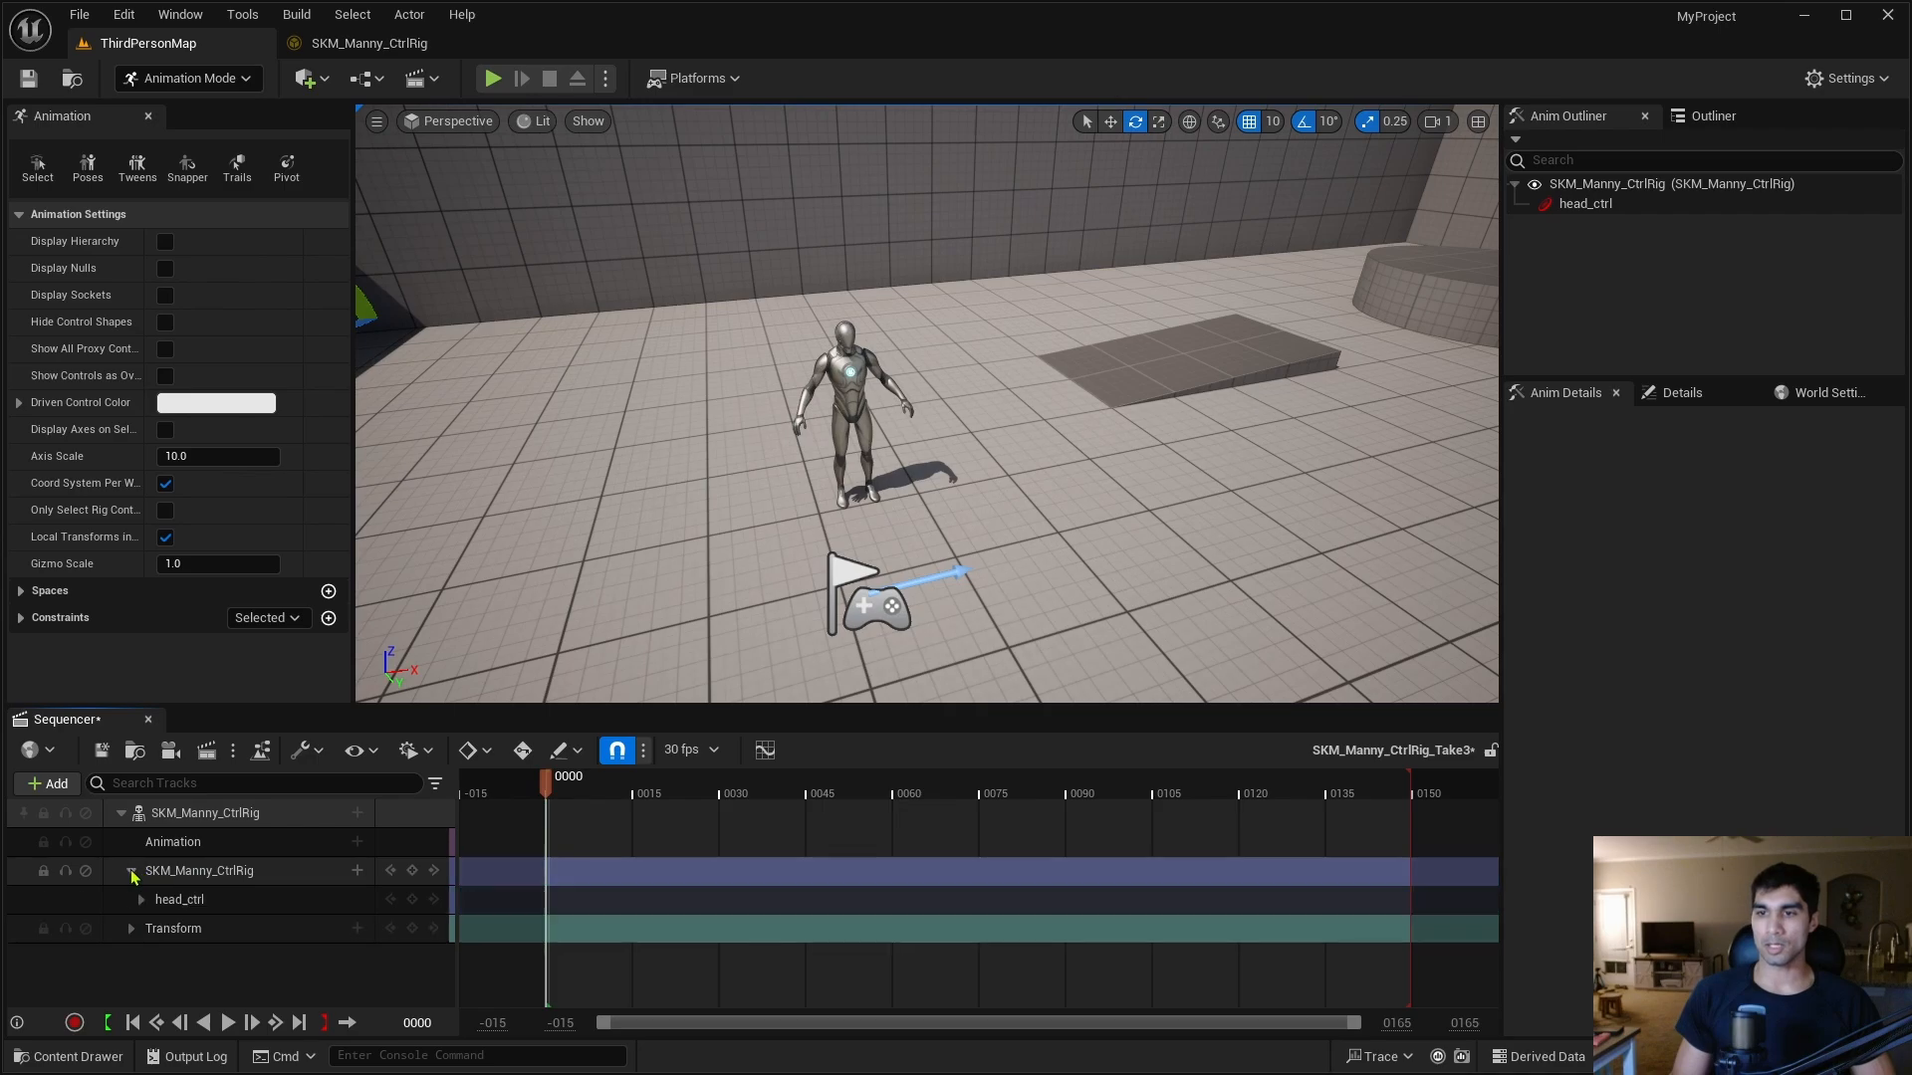
left_click(219, 903)
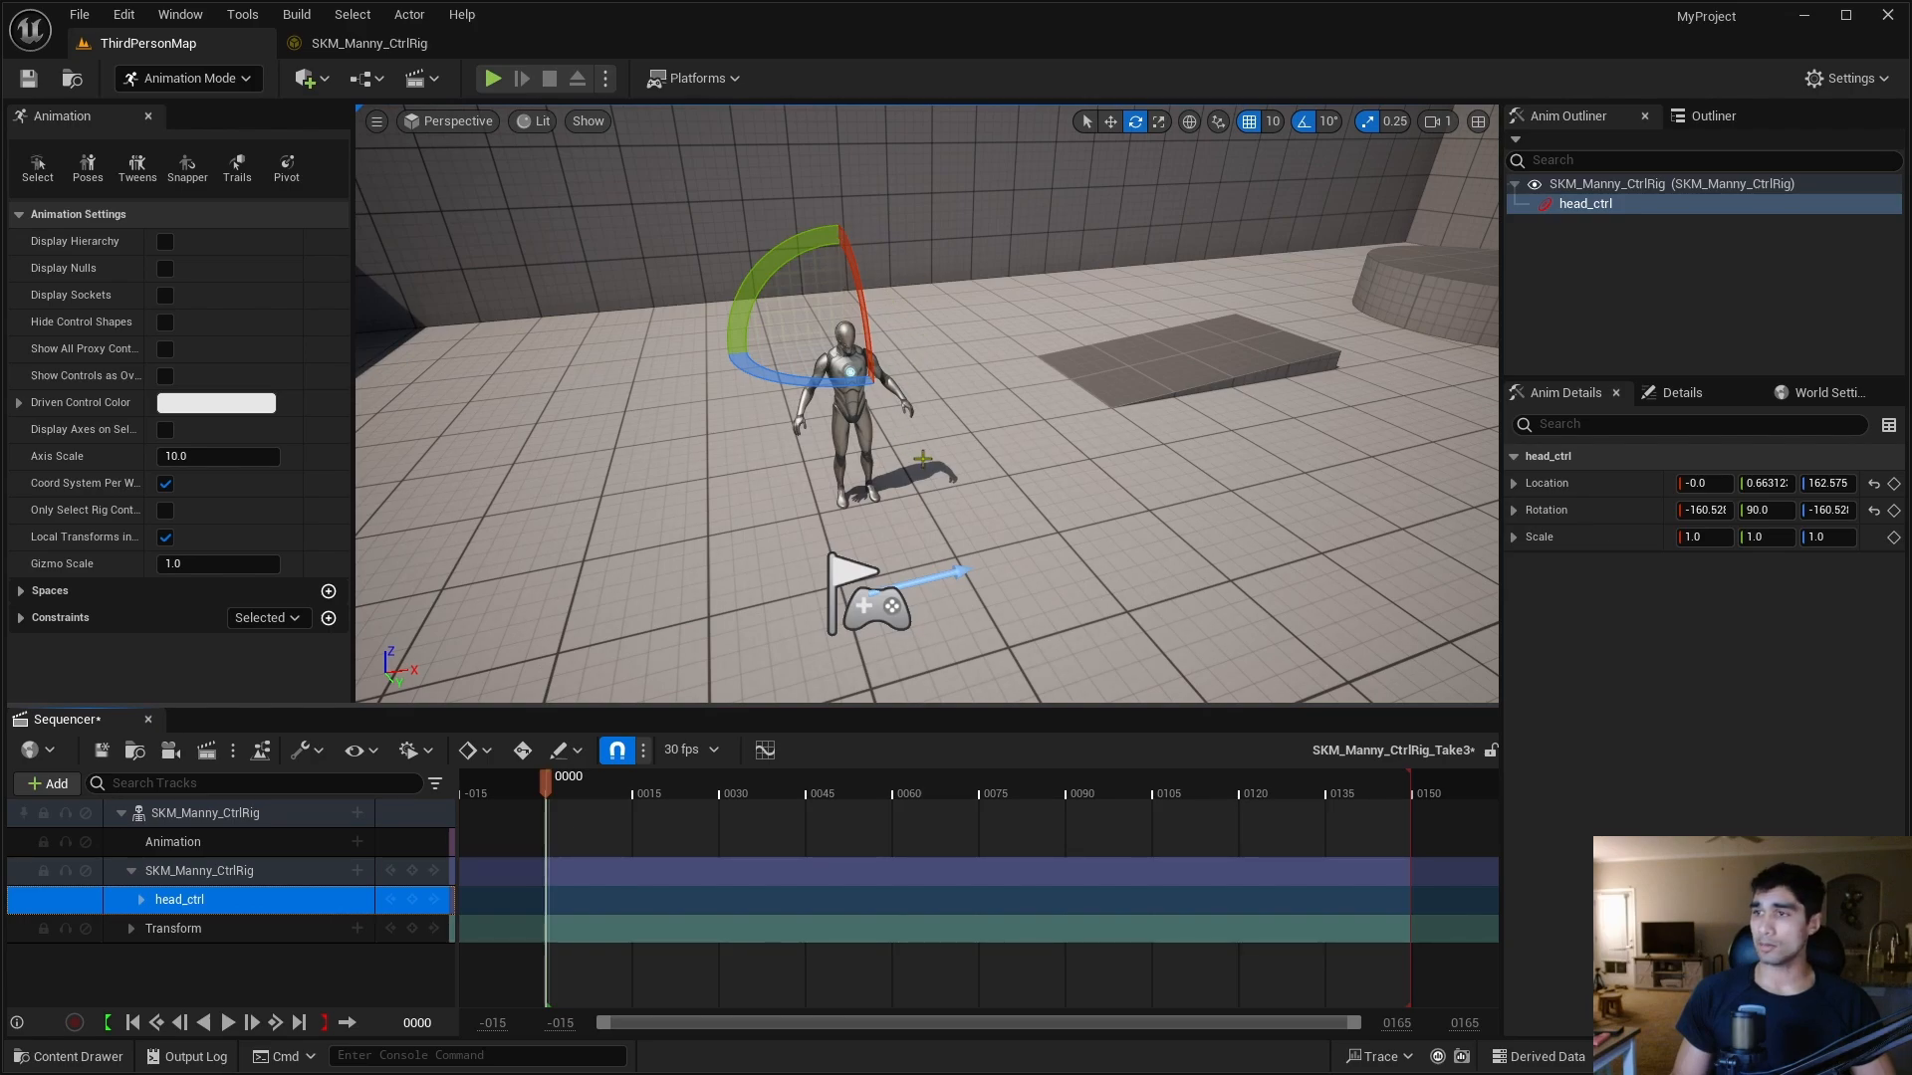
Add a keyframe for head_ctrl at frame 0 with its initial pose.
right_click_drag(943, 492, 900, 503)
key("w")
key("s")
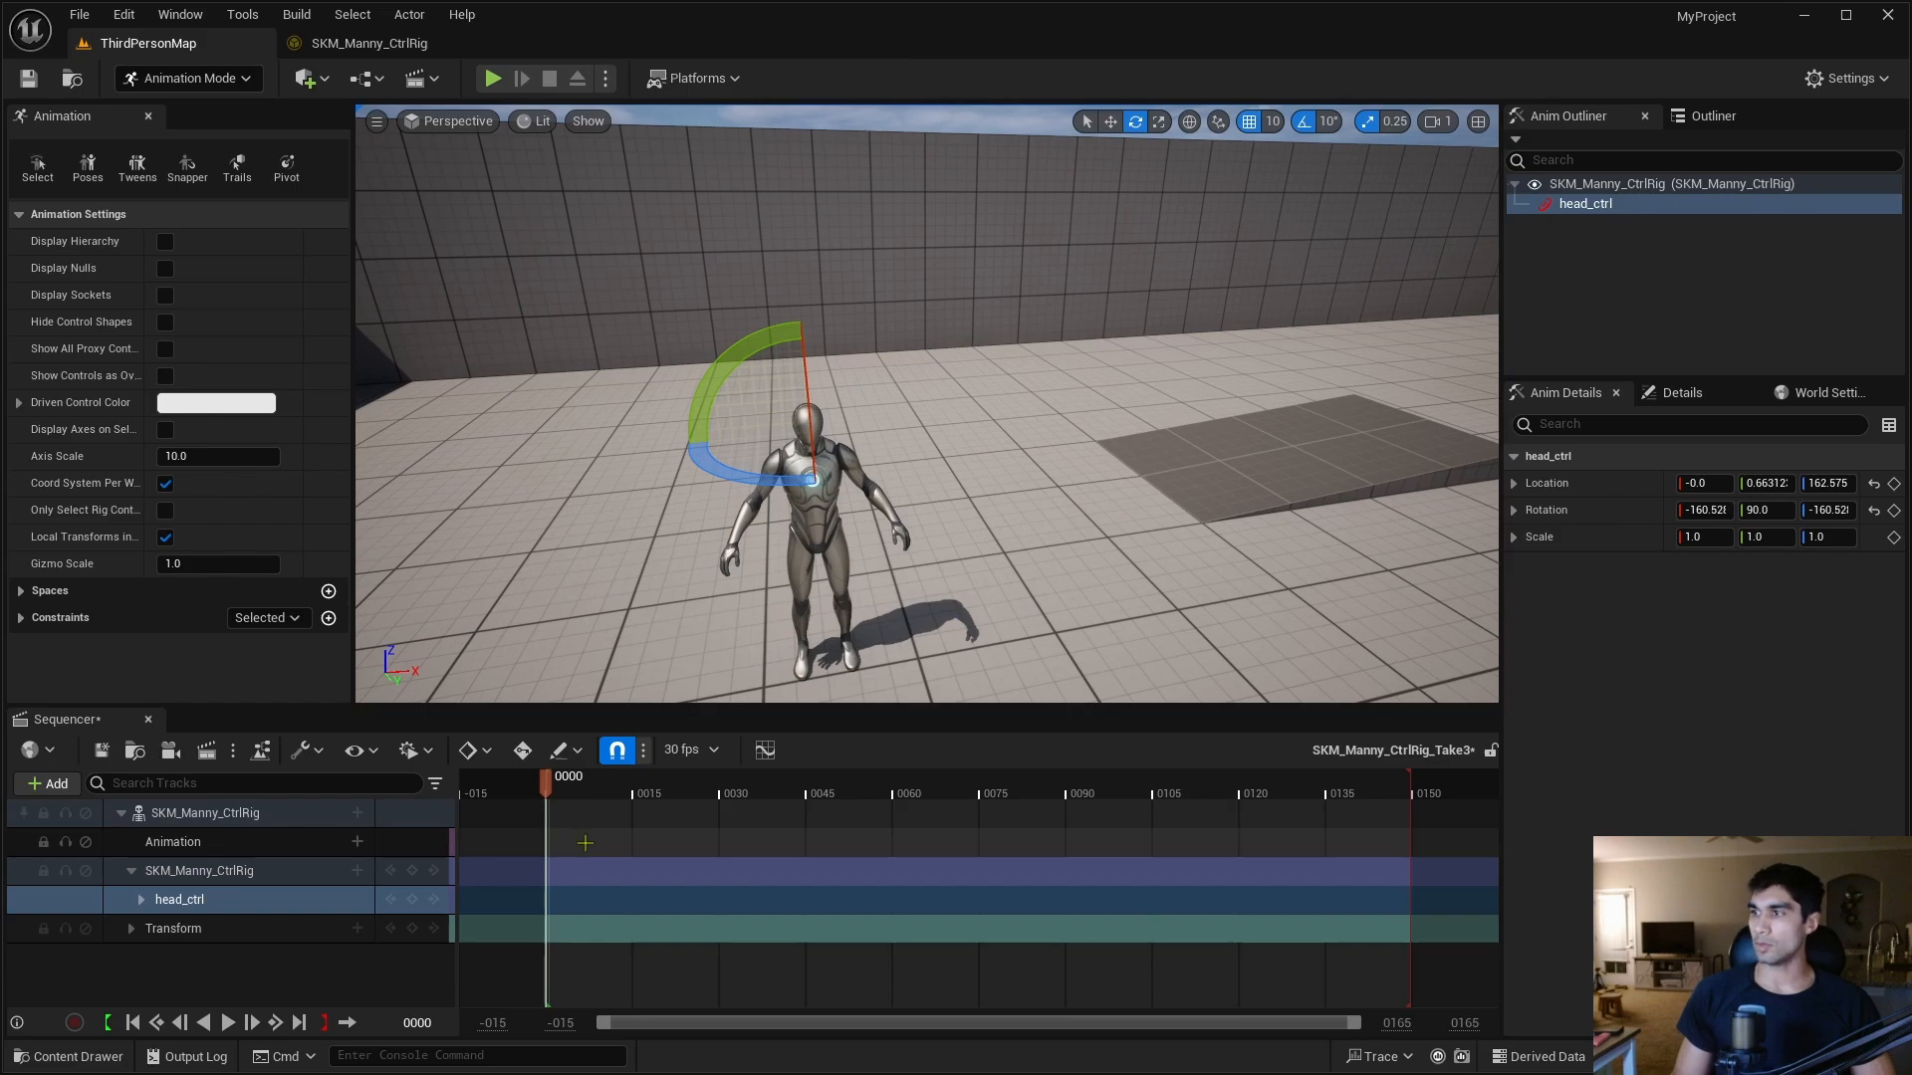
right_click_drag(806, 662, 809, 648)
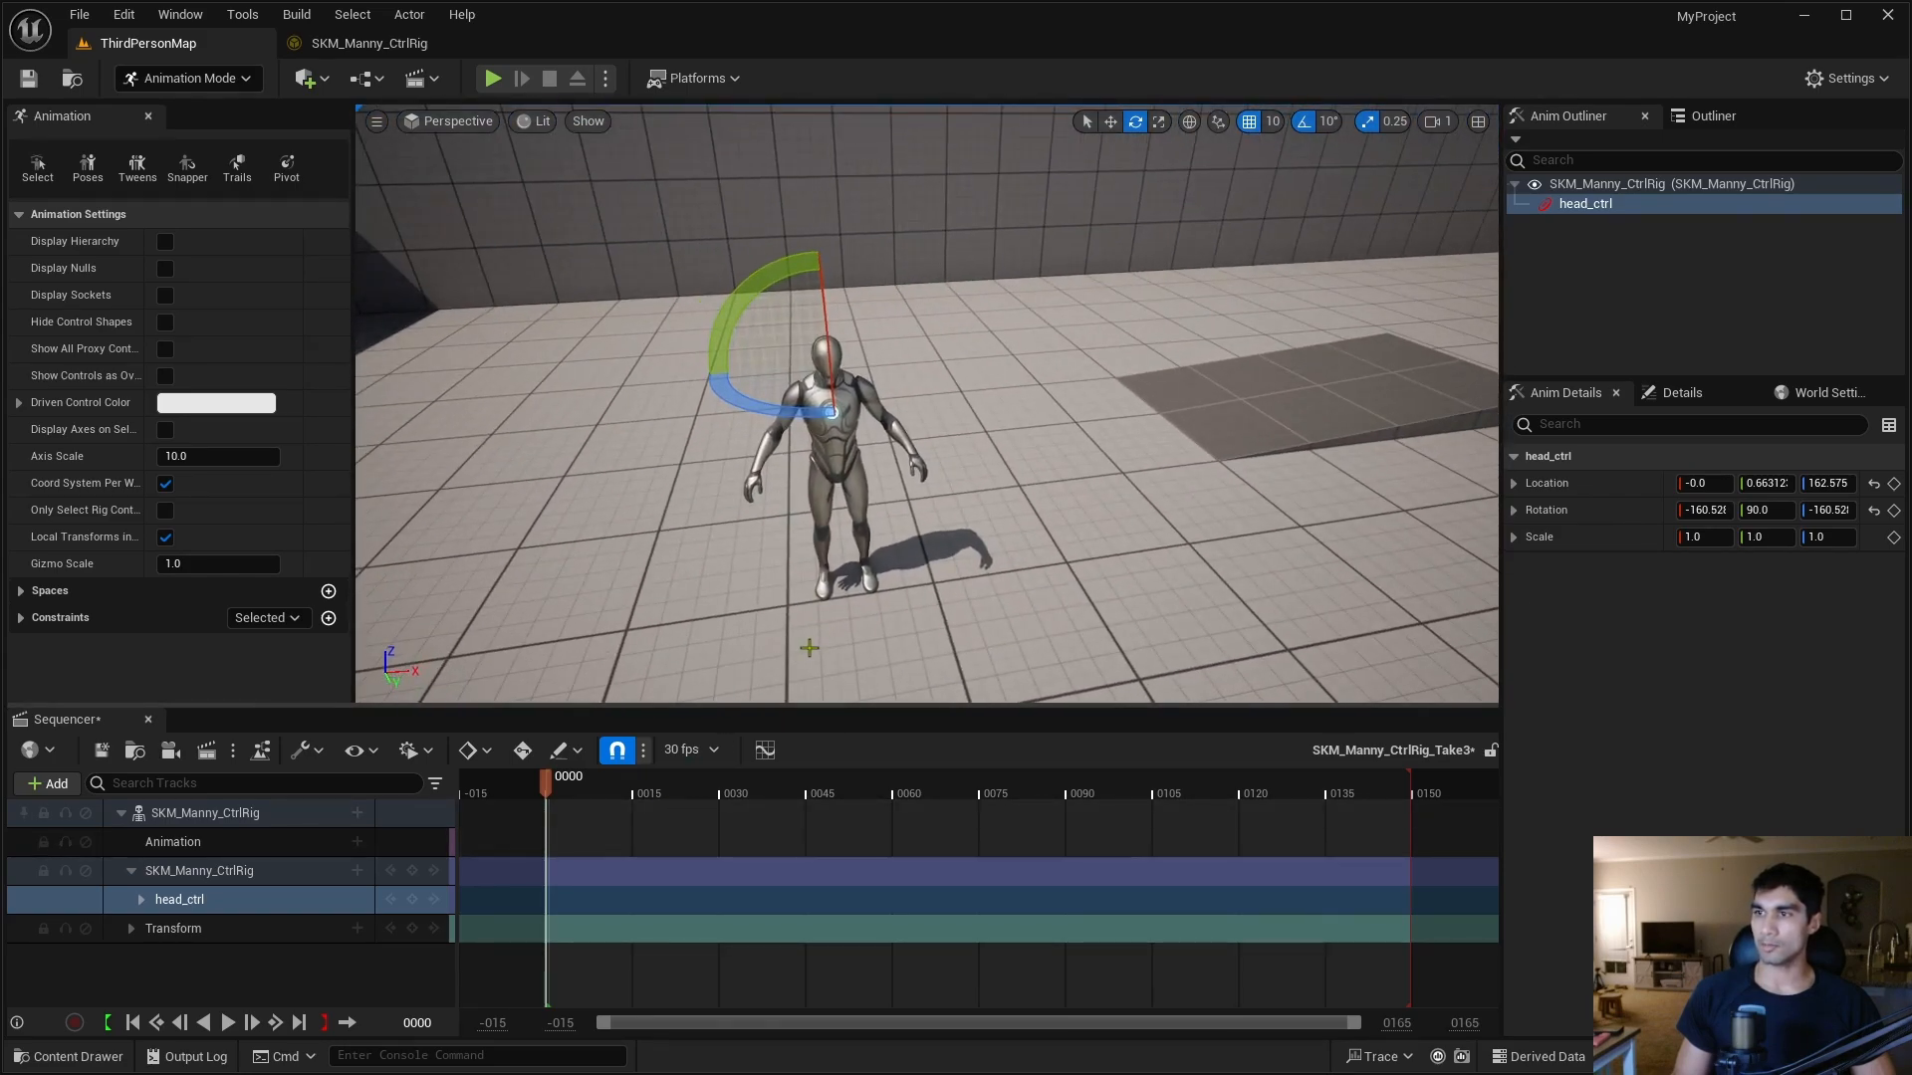
key("s")
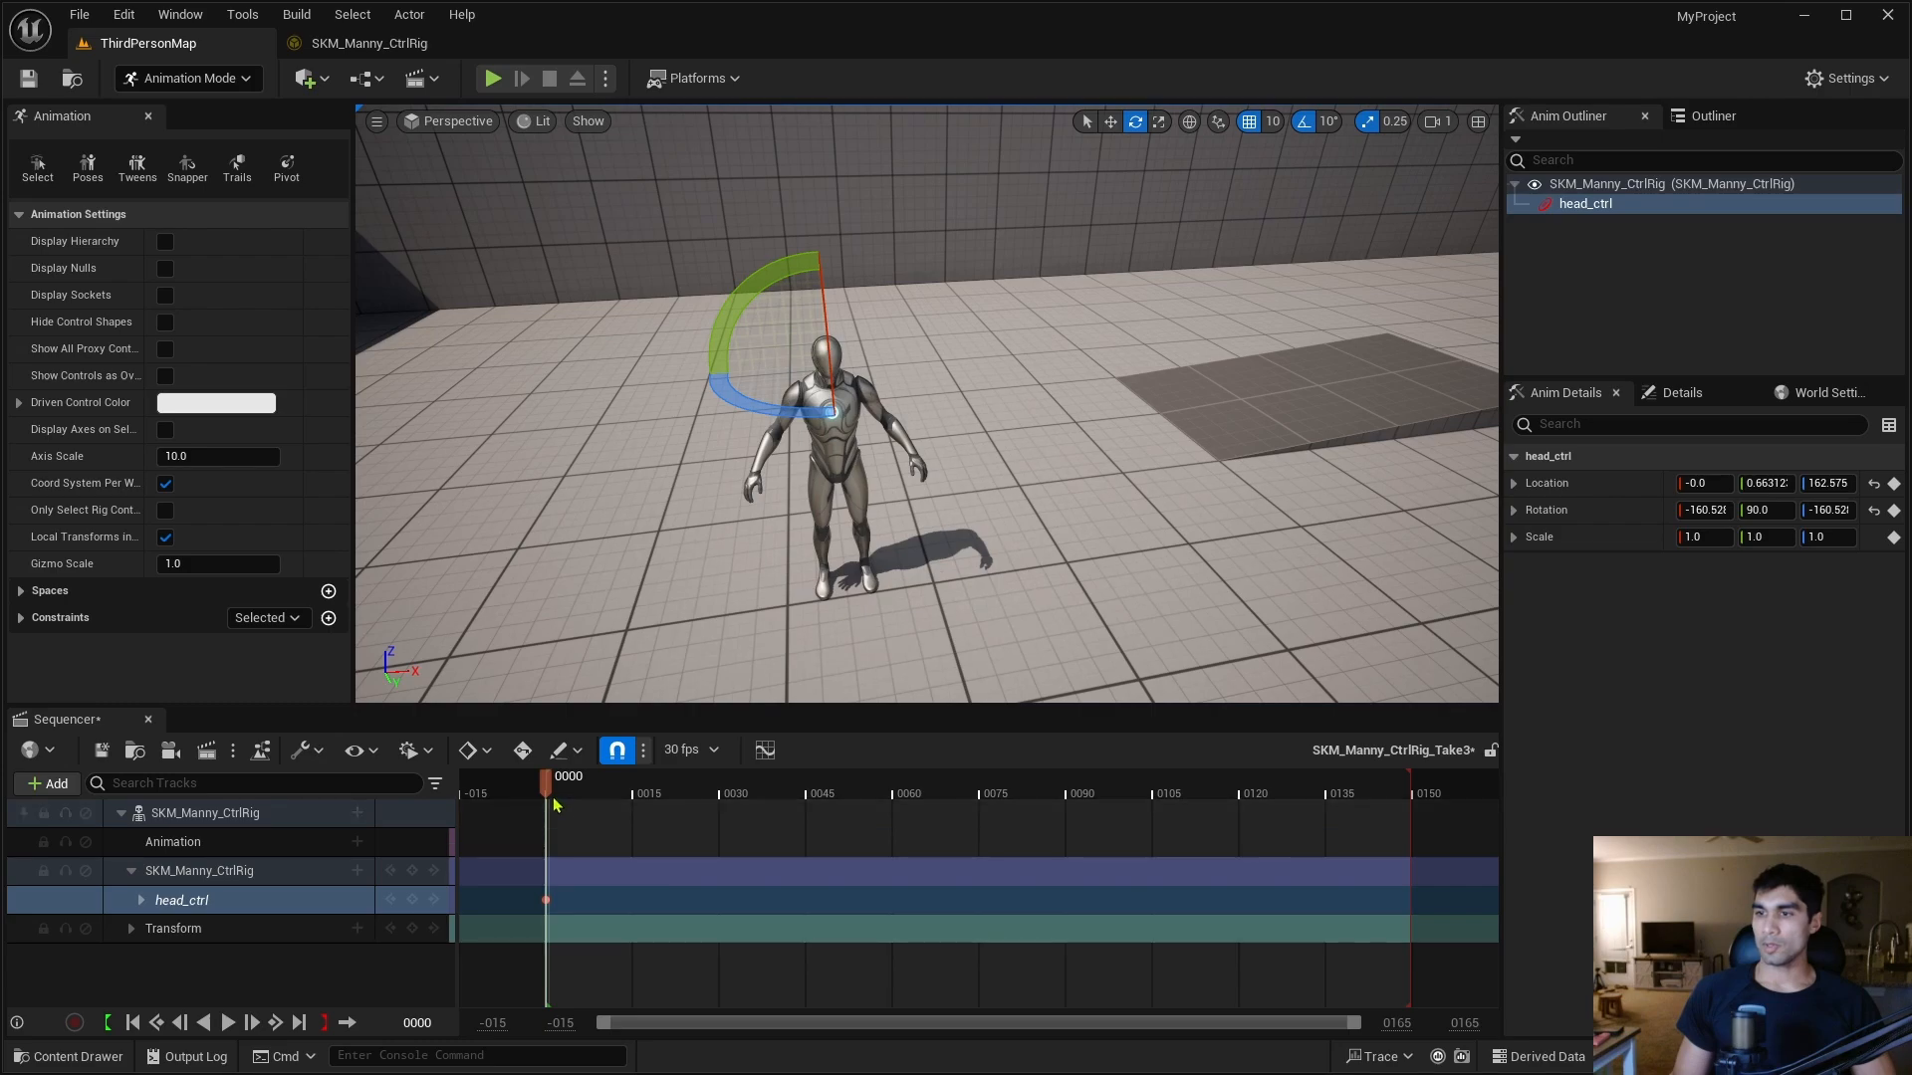
Rotate head_ctrl to about -100, 90, -180 at frame 60, key it there, and scrub back to frame 0.
left_click_drag(547, 794, 900, 794)
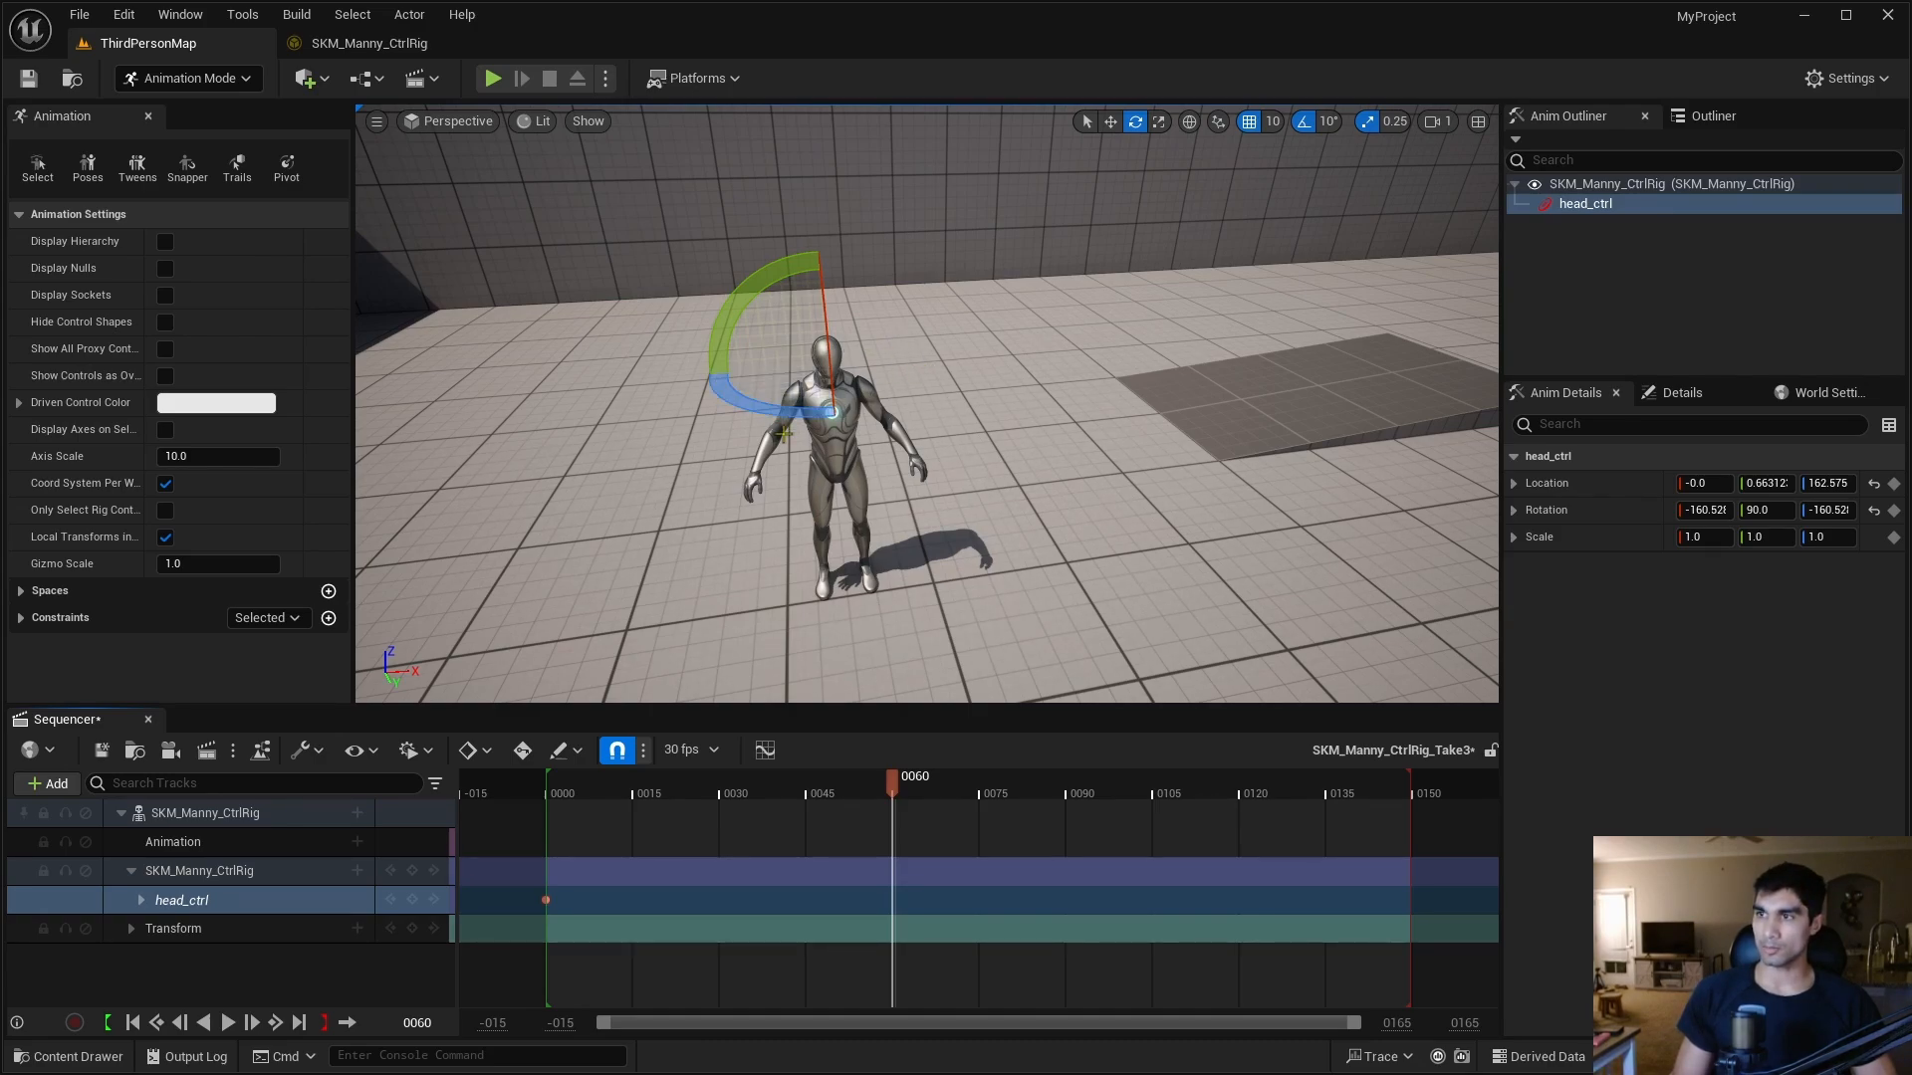
left_click_drag(747, 411, 844, 325)
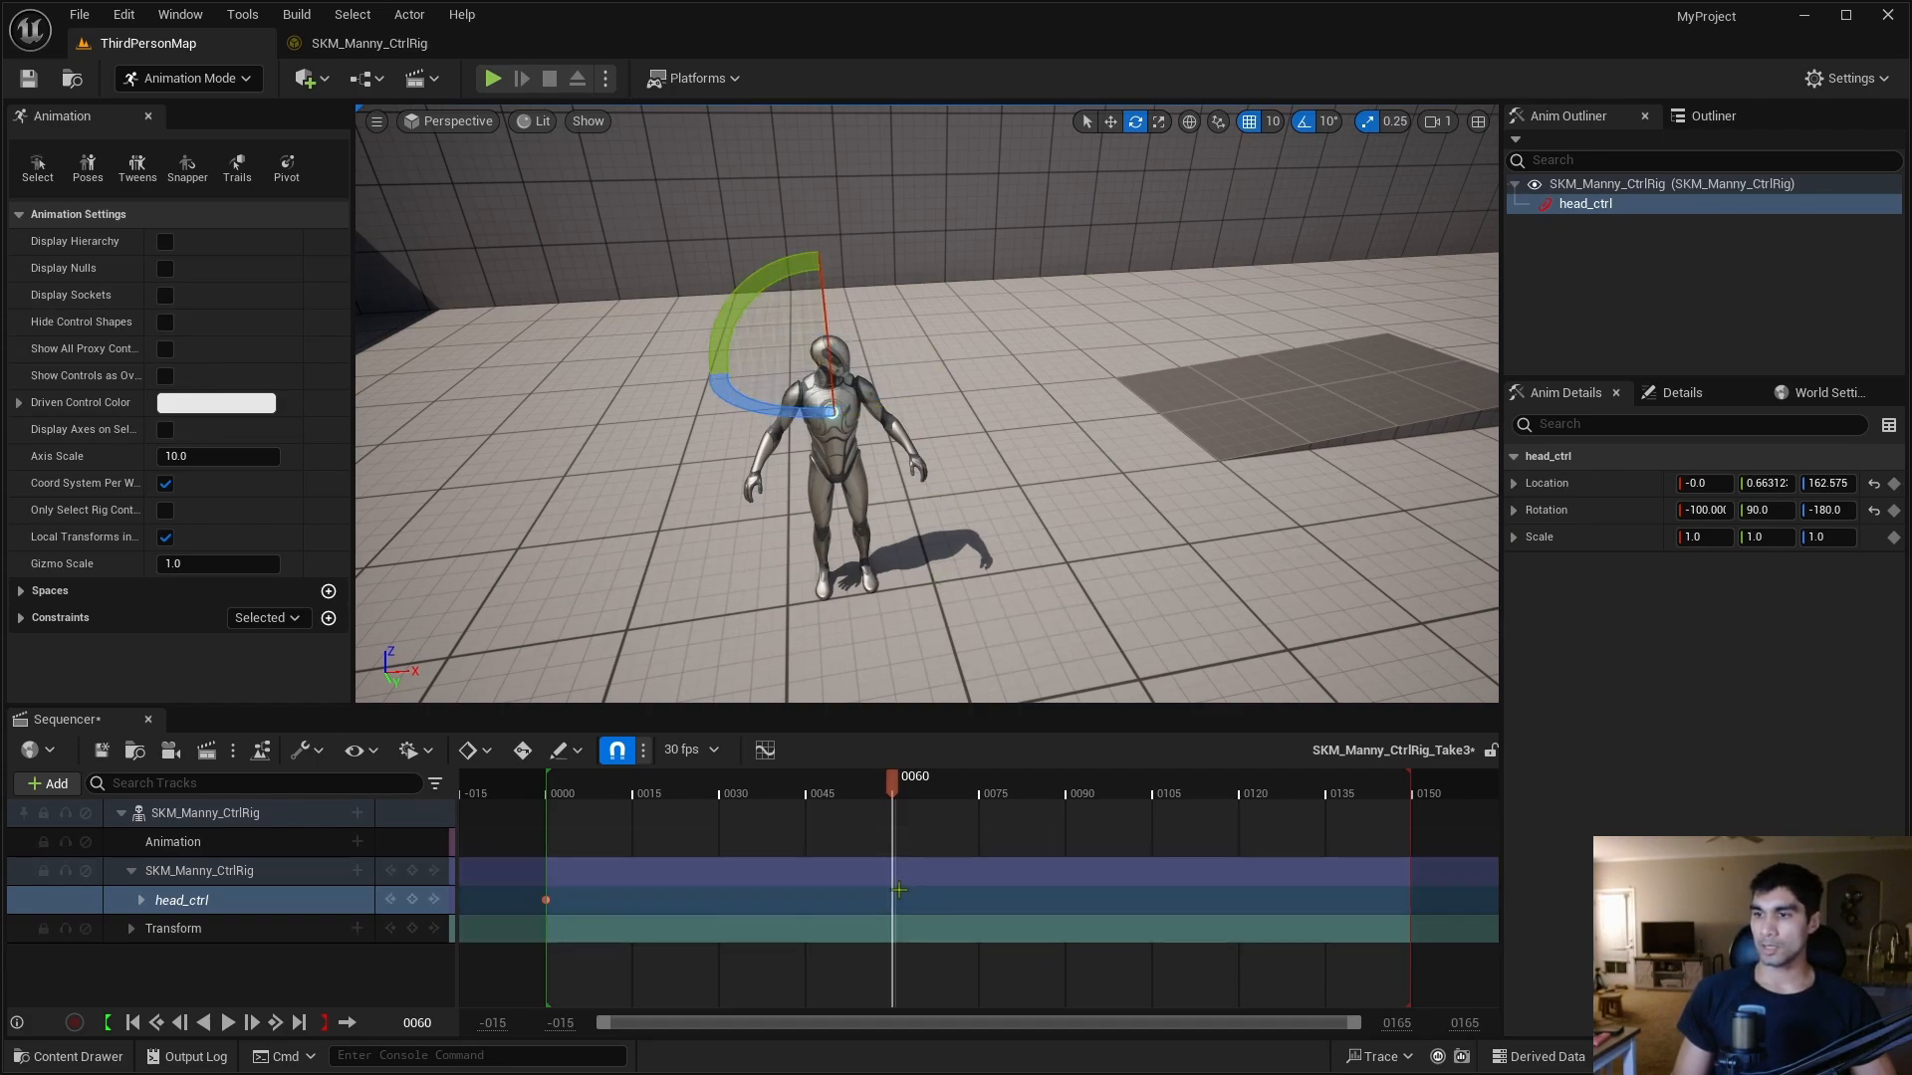
key("s")
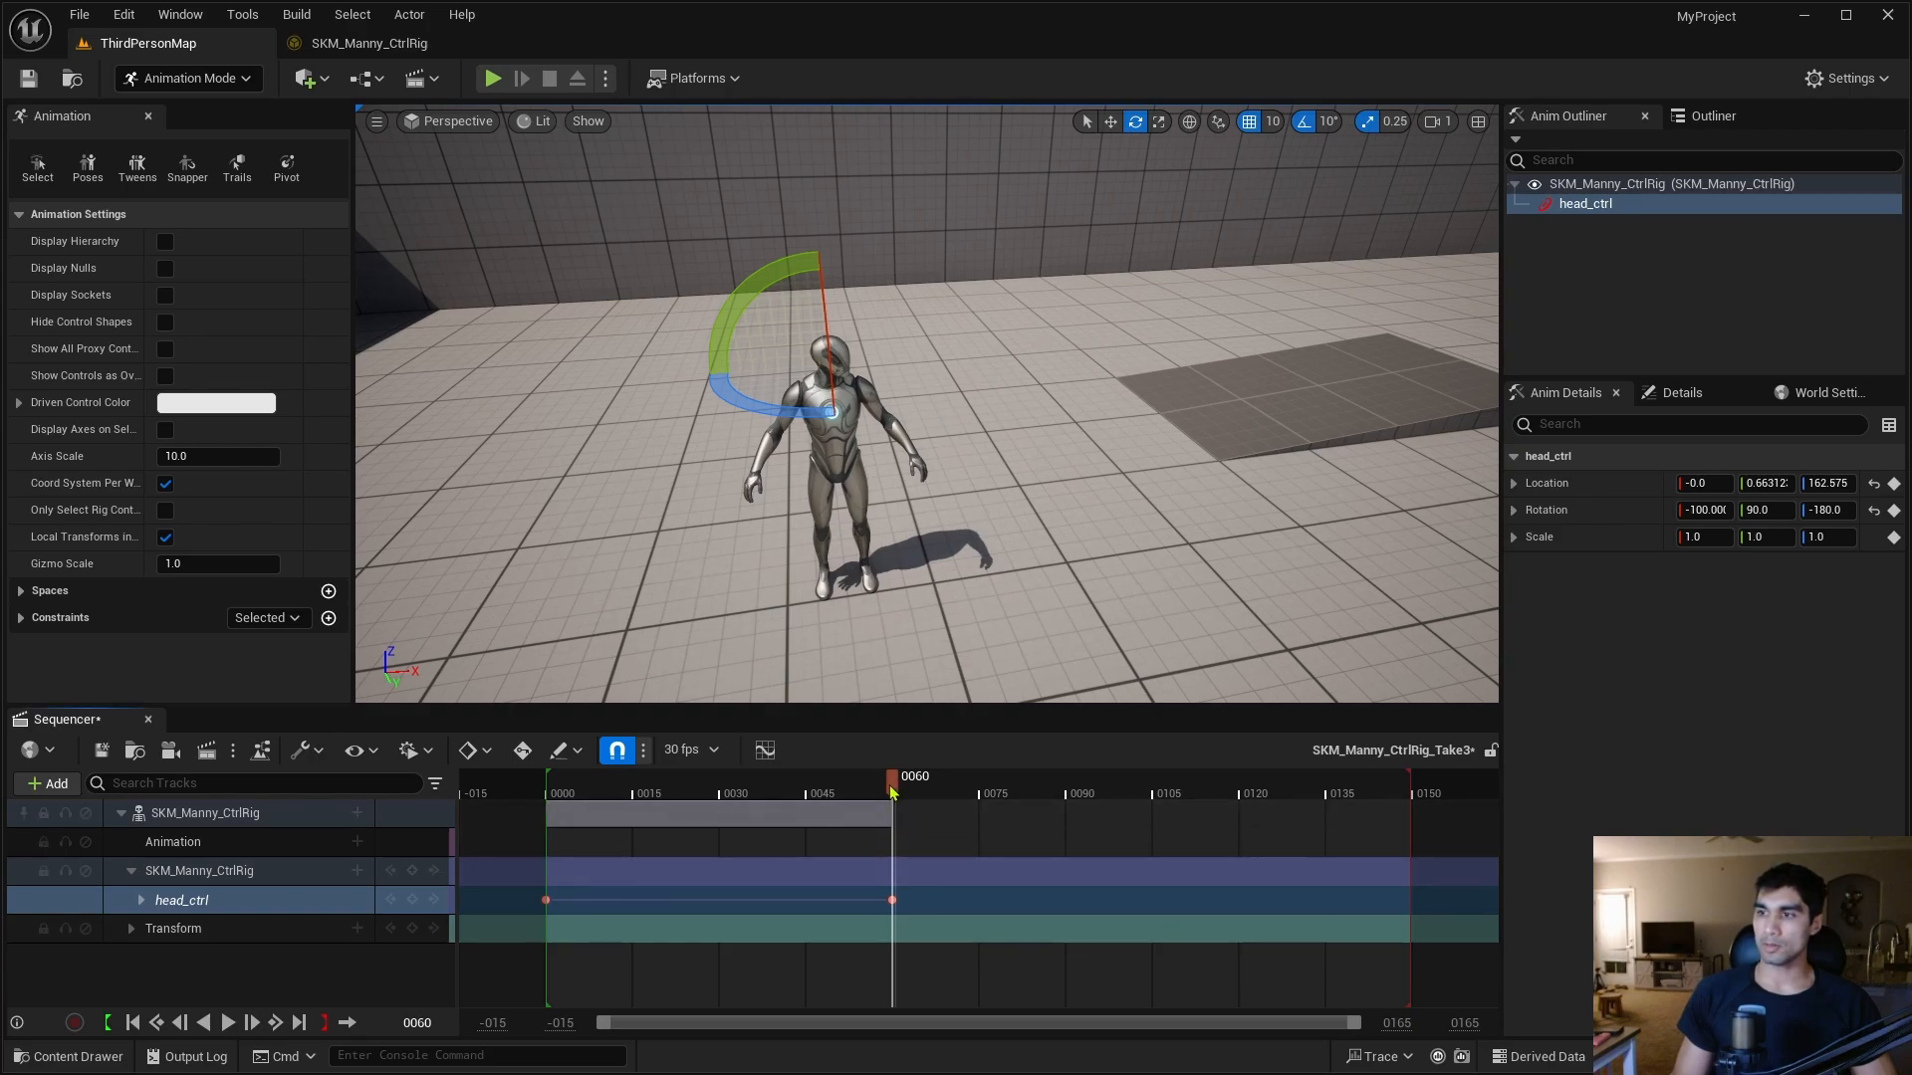
left_click_drag(892, 789, 546, 810)
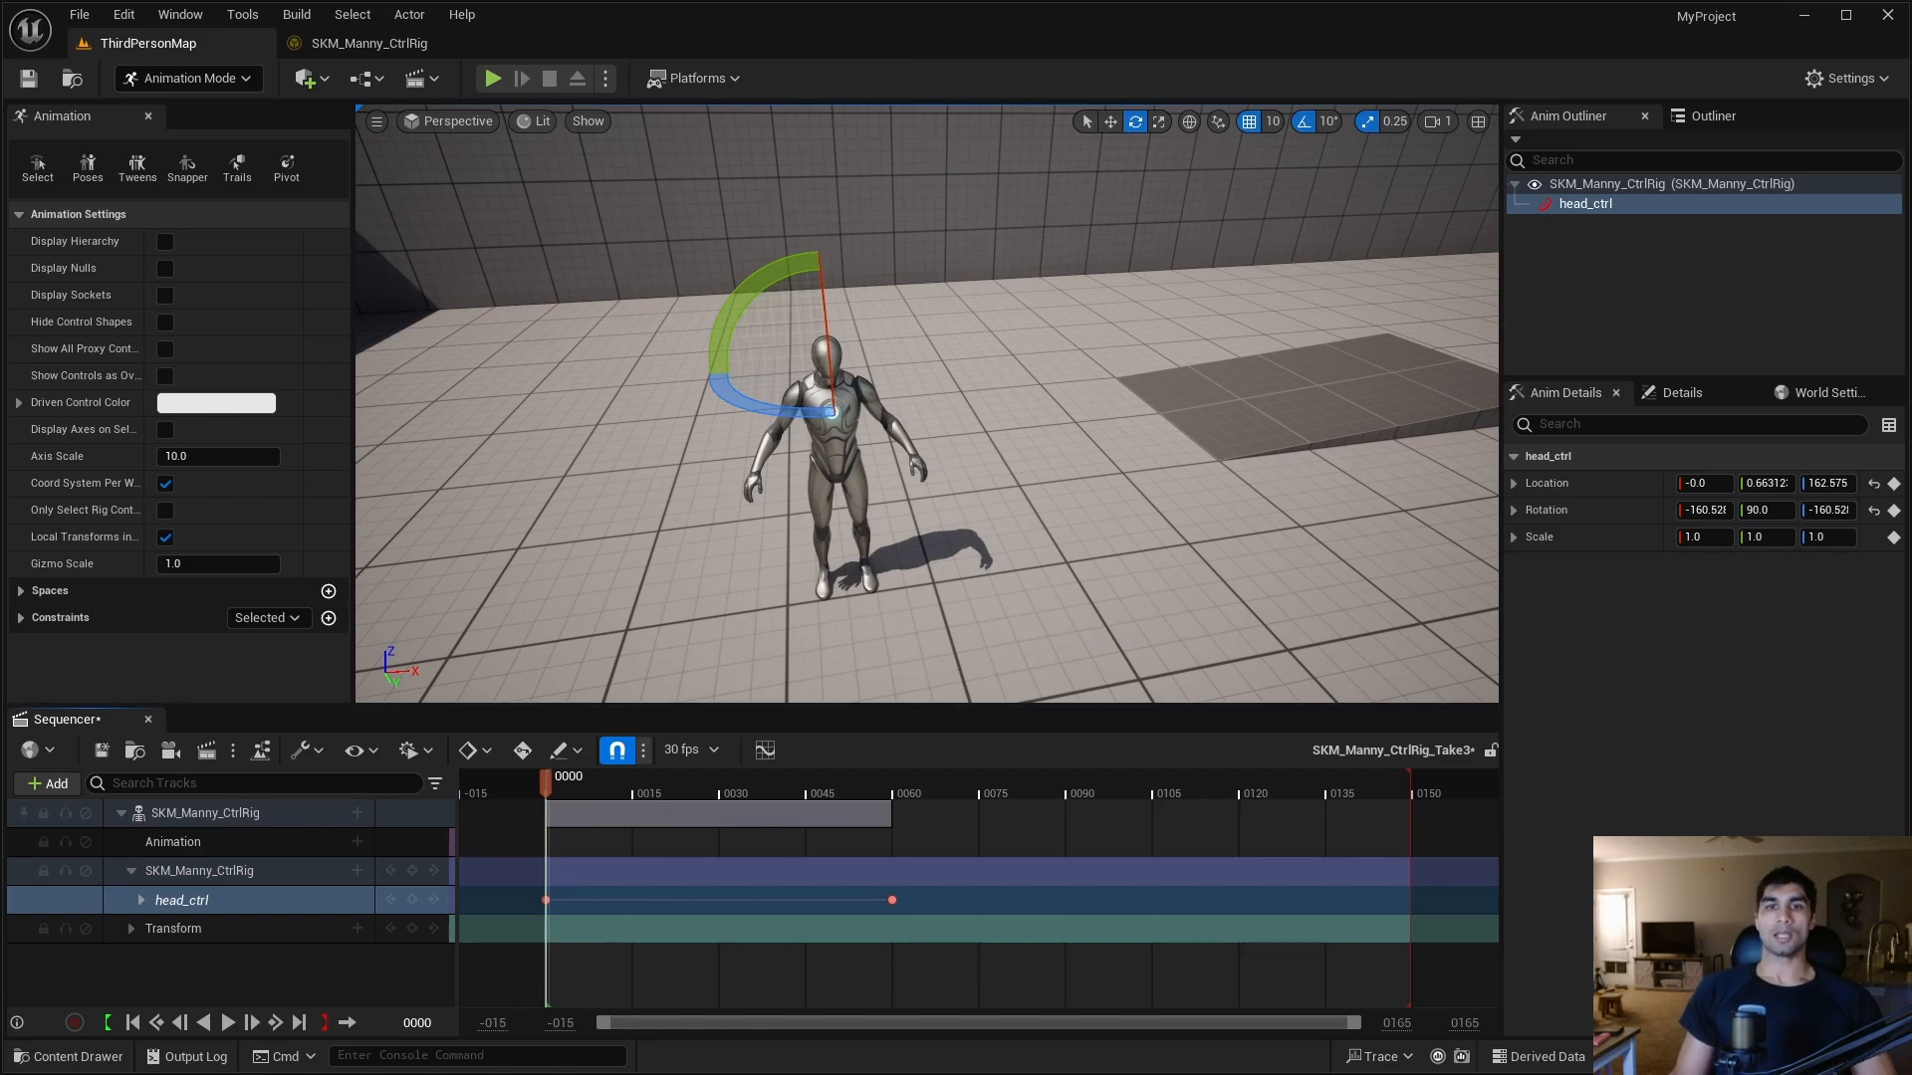